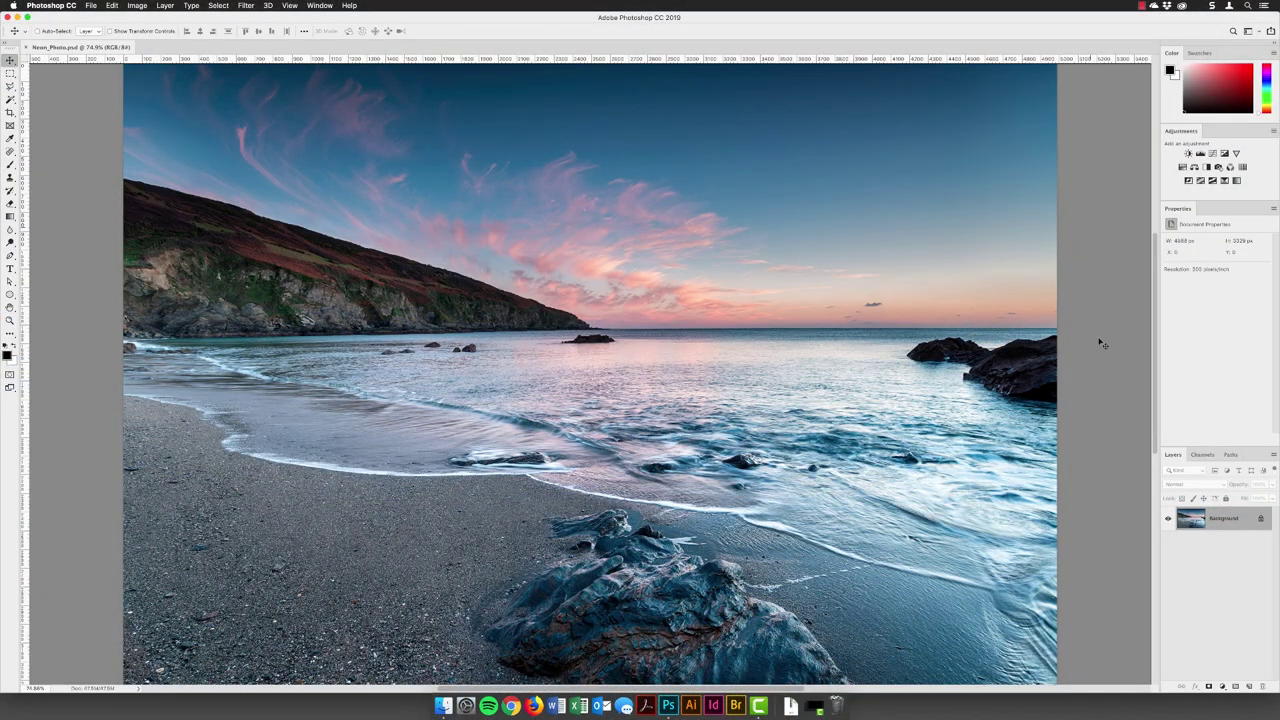
# Detach the Layers panel over the photo and add a Color Lookup adjustment layer using the NightFromDay.CUBE 3D LUT
pyautogui.moveTo(1172, 455); pyautogui.dragTo(995, 359)
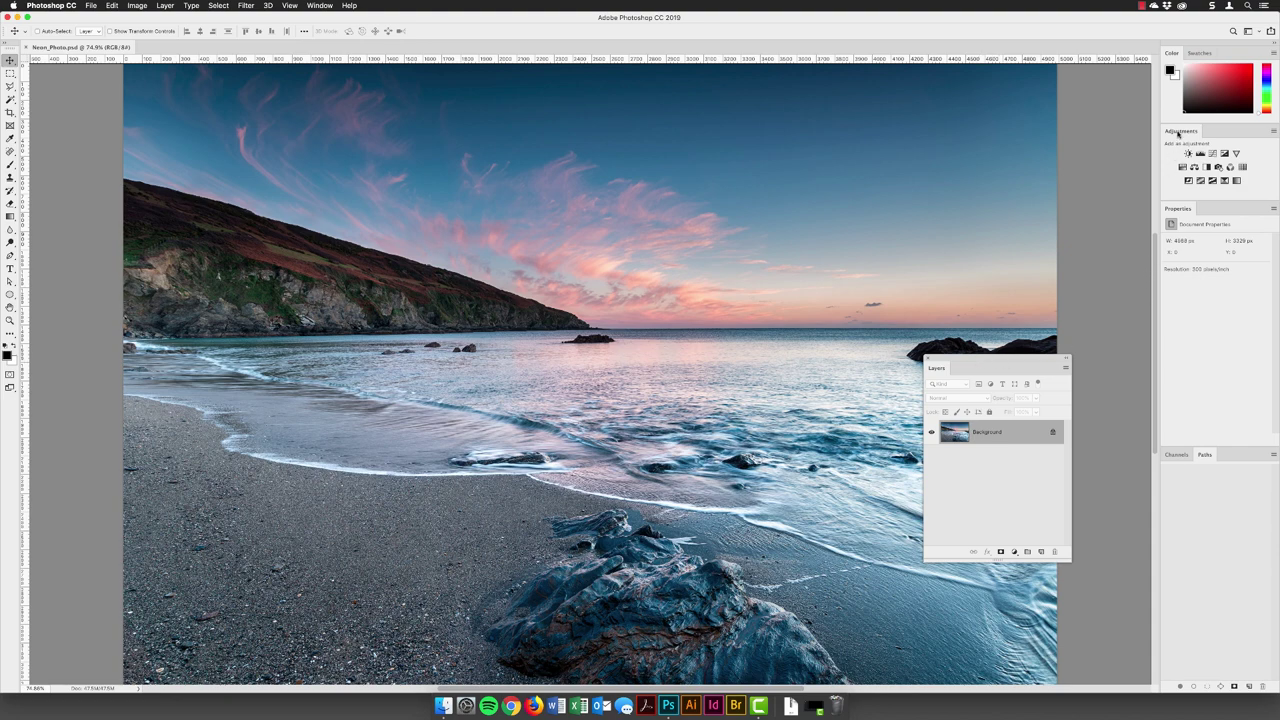
pyautogui.click(1243, 168)
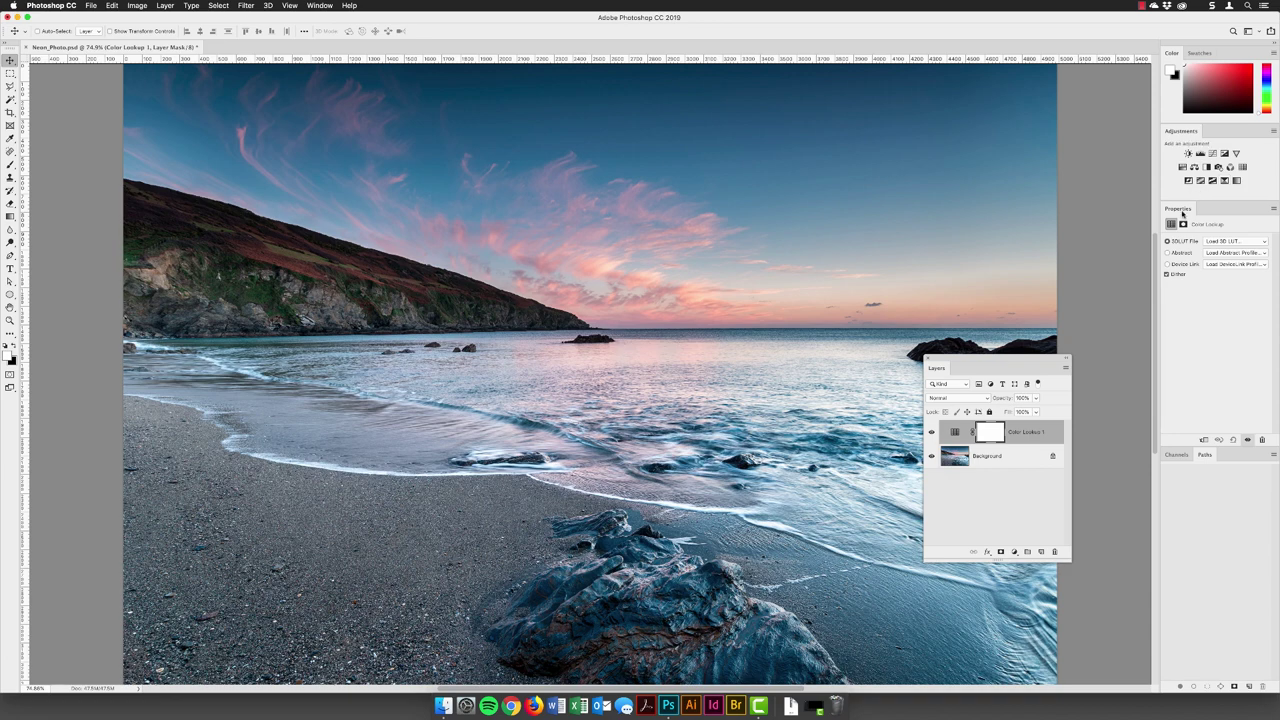
pyautogui.click(1249, 243)
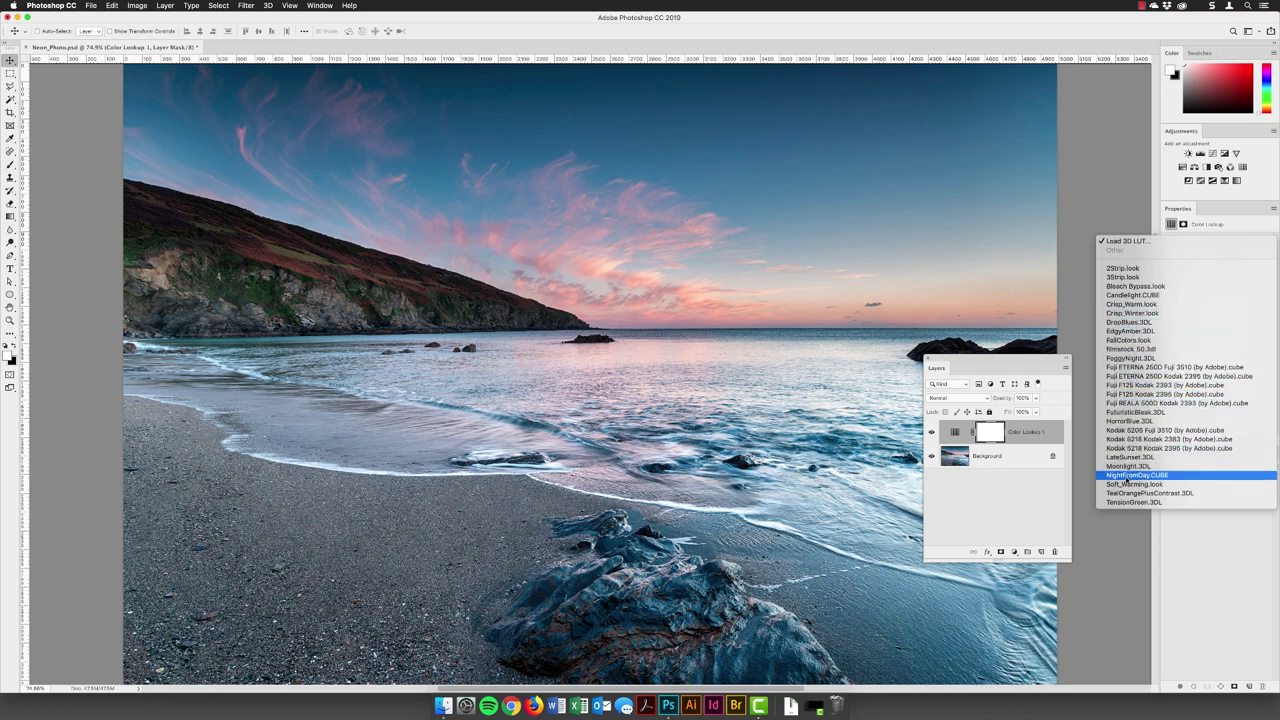
pyautogui.click(1130, 476)
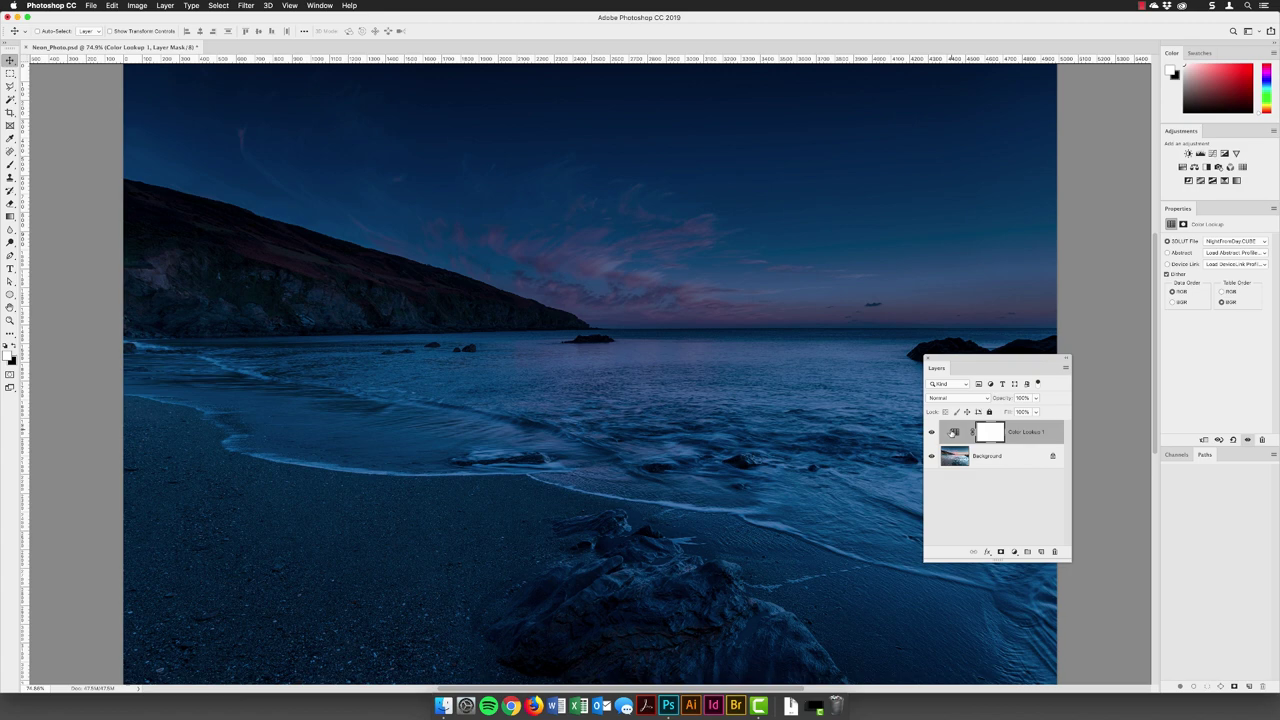
# Compare the photo with and without the Color Lookup layer, check its opacity, and move the Layers panel beside the sky
pyautogui.click(931, 432)
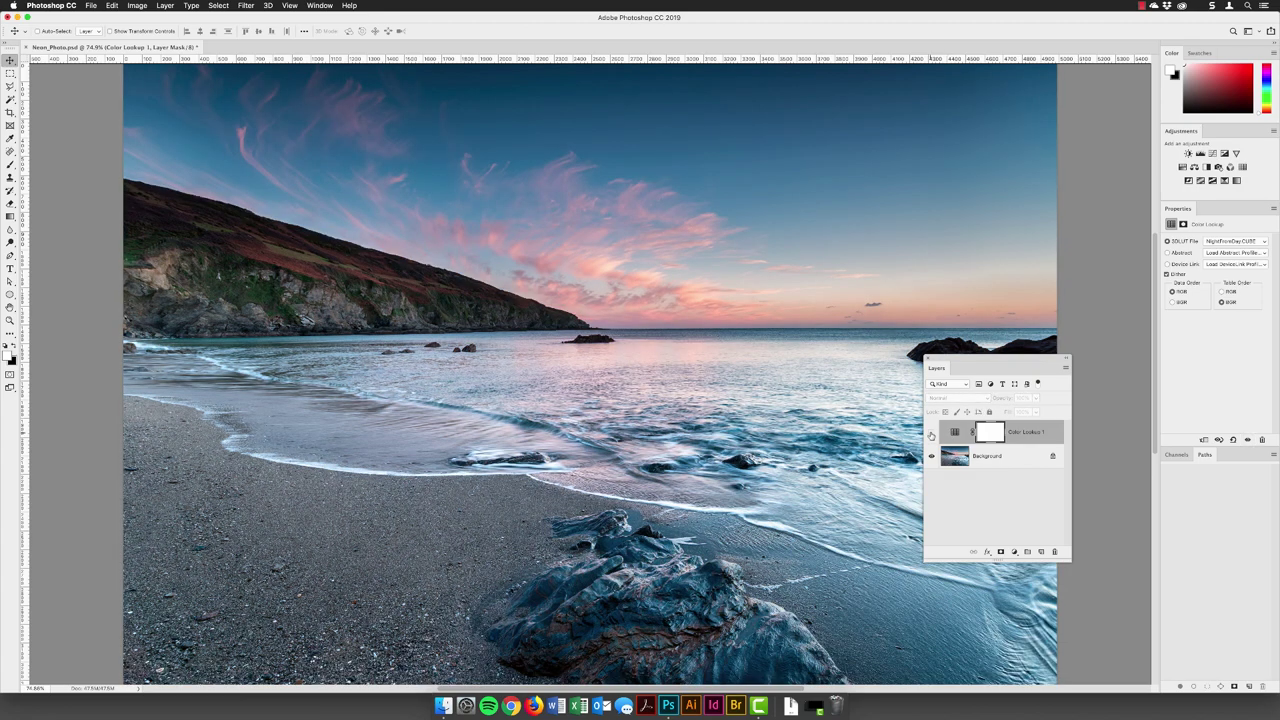
pyautogui.click(931, 432)
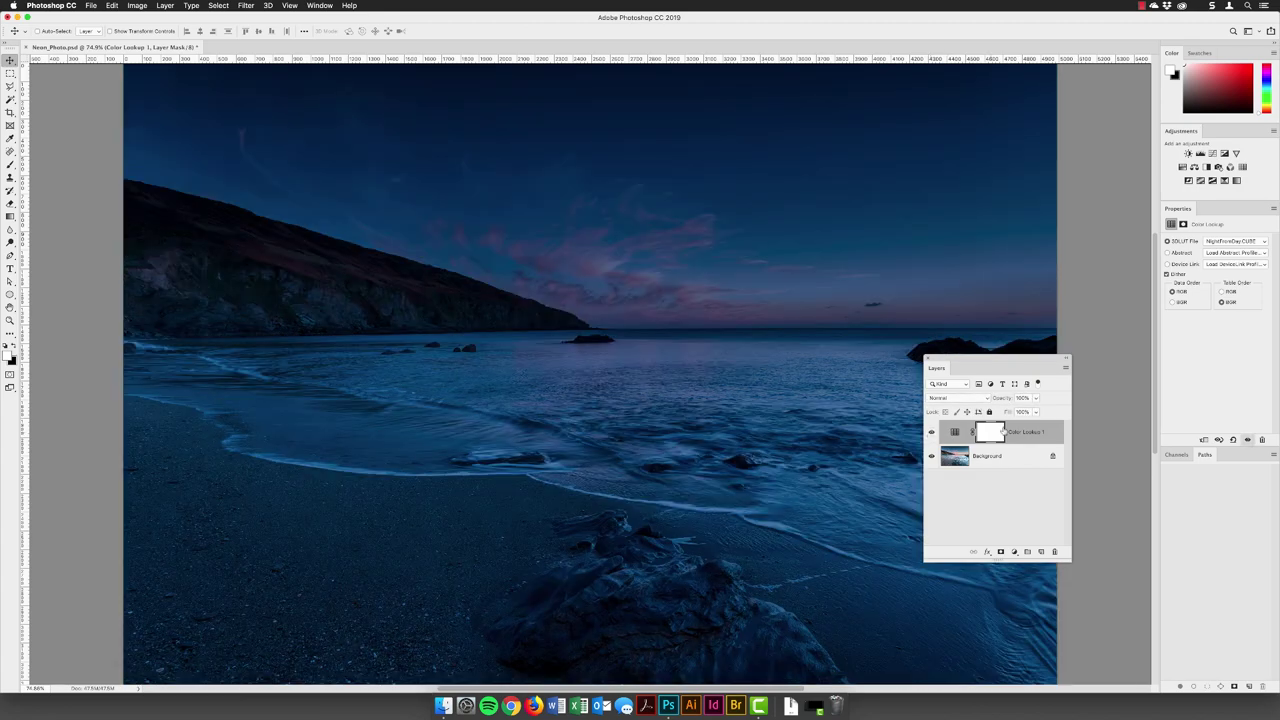
pyautogui.click(1035, 398)
pyautogui.moveTo(1035, 412)
pyautogui.mouseDown()
pyautogui.moveTo(1019, 412)
pyautogui.moveTo(1042, 412)
pyautogui.mouseUp()
pyautogui.moveTo(949, 358); pyautogui.dragTo(1006, 88)
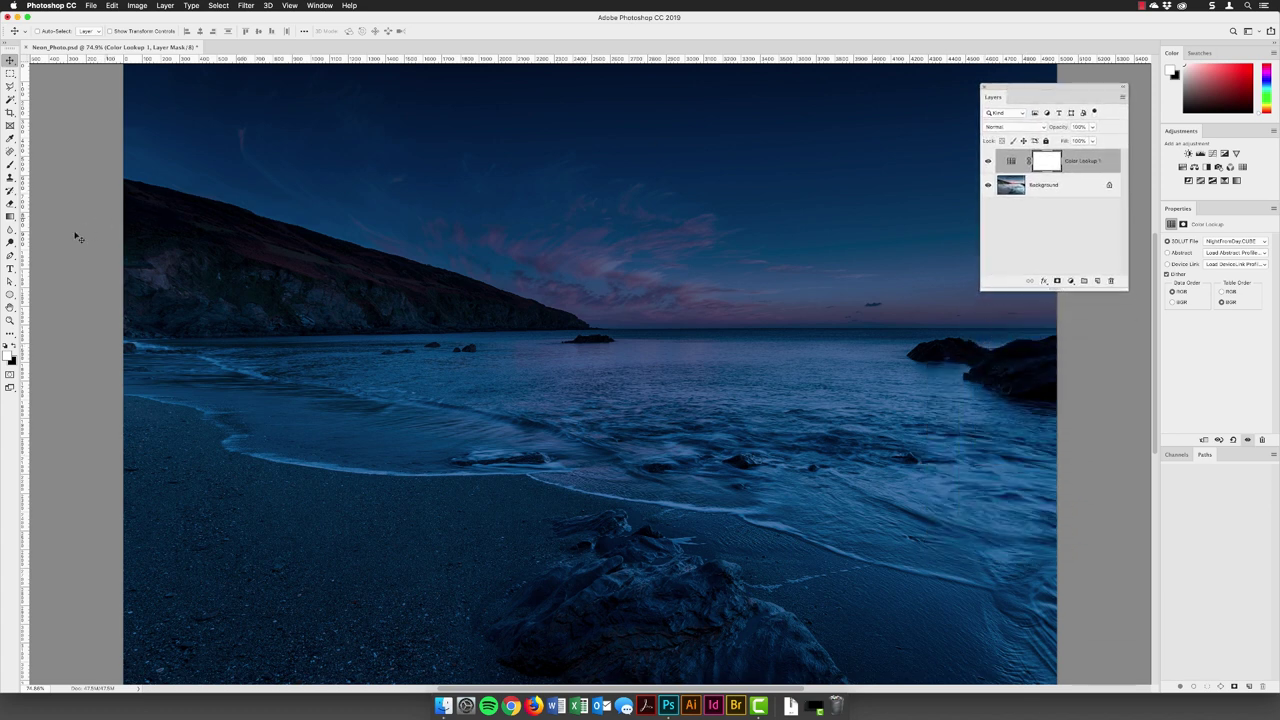
# Draw a paragraph text box across the horizon and the sea with the Type tool and show the Character panel
pyautogui.click(11, 269)
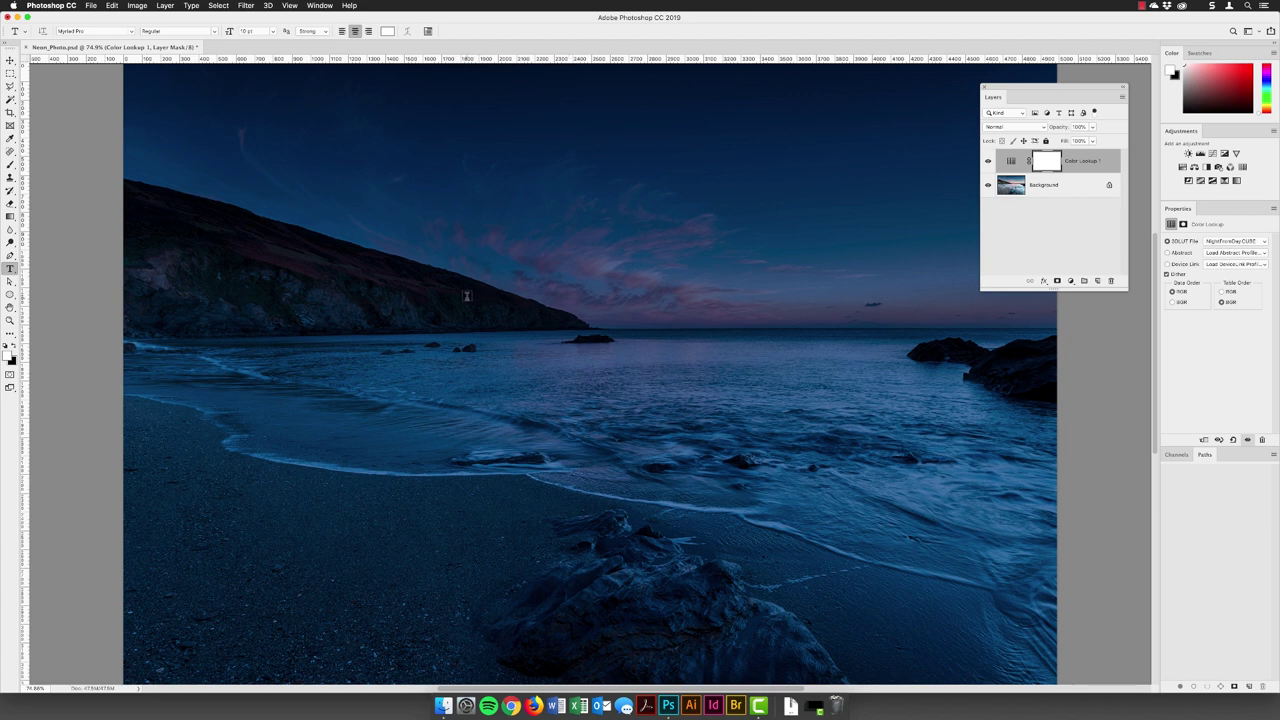
pyautogui.moveTo(466, 296); pyautogui.dragTo(950, 450)
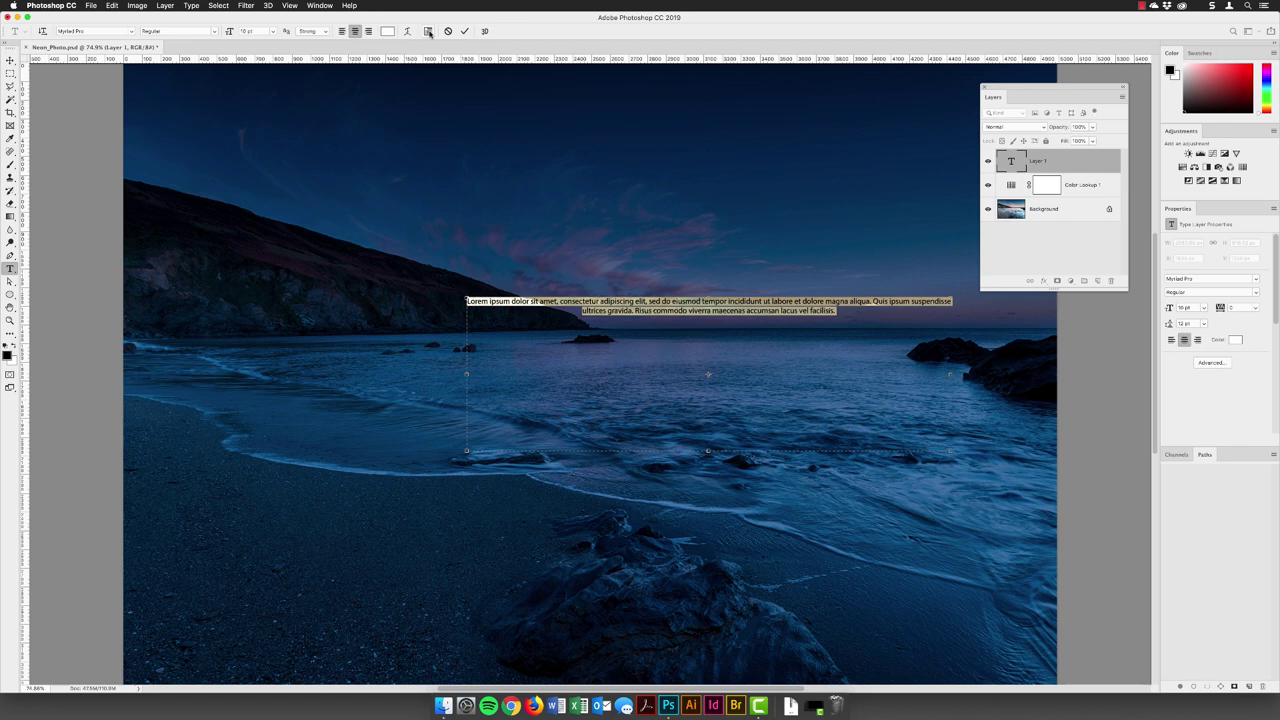
pyautogui.click(324, 6)
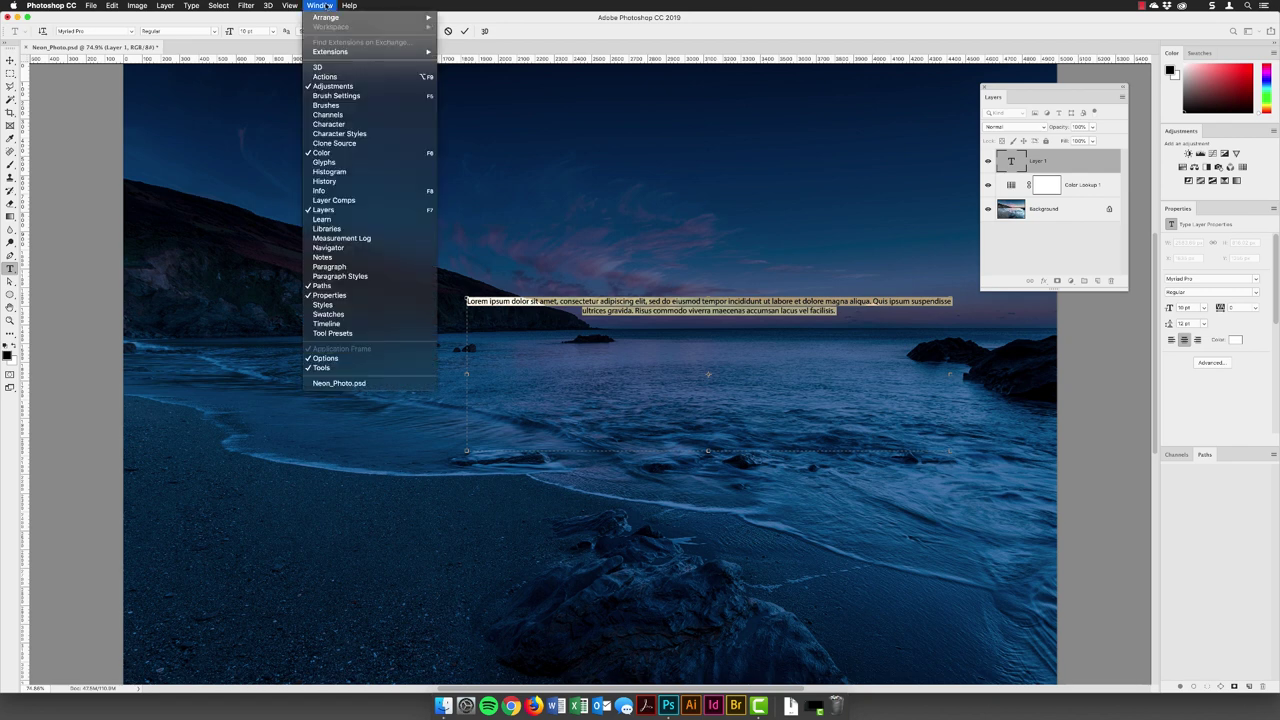
pyautogui.click(329, 124)
# Float the Character panel over the hillside and close the docked Paragraph panel
pyautogui.moveTo(1063, 53); pyautogui.dragTo(1008, 52)
pyautogui.moveTo(885, 60); pyautogui.dragTo(268, 157)
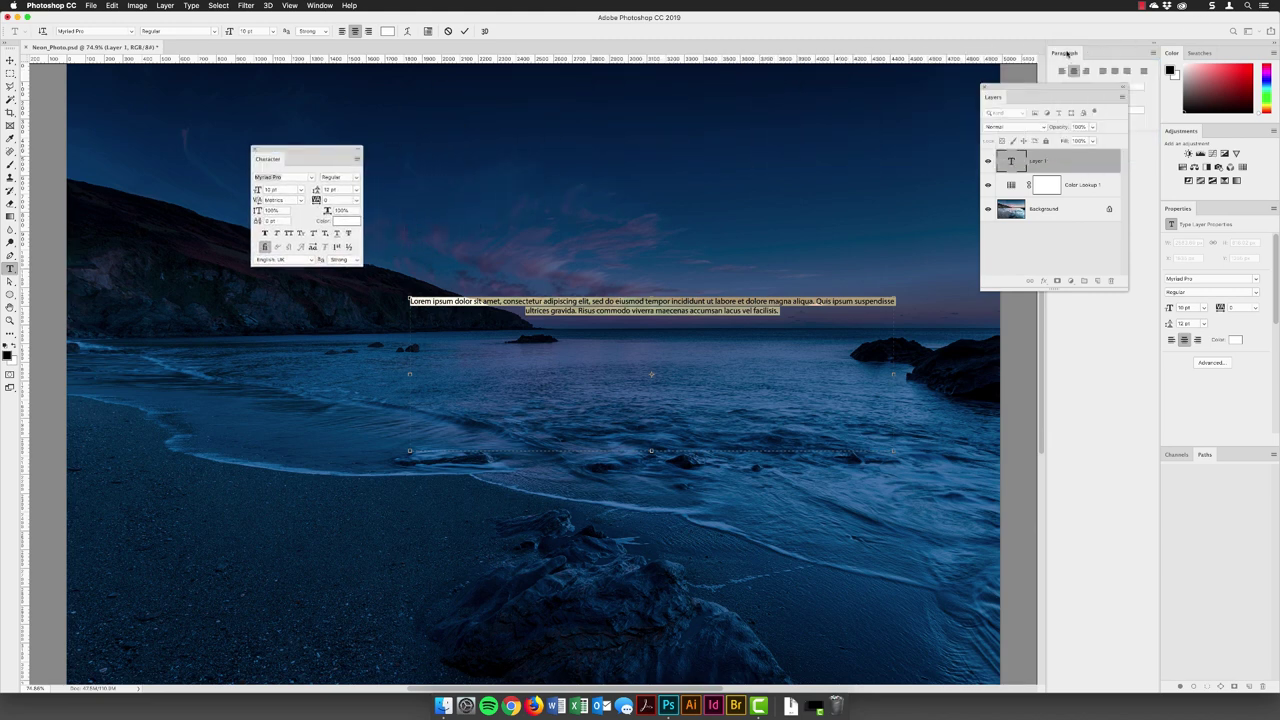
pyautogui.rightClick(1065, 53)
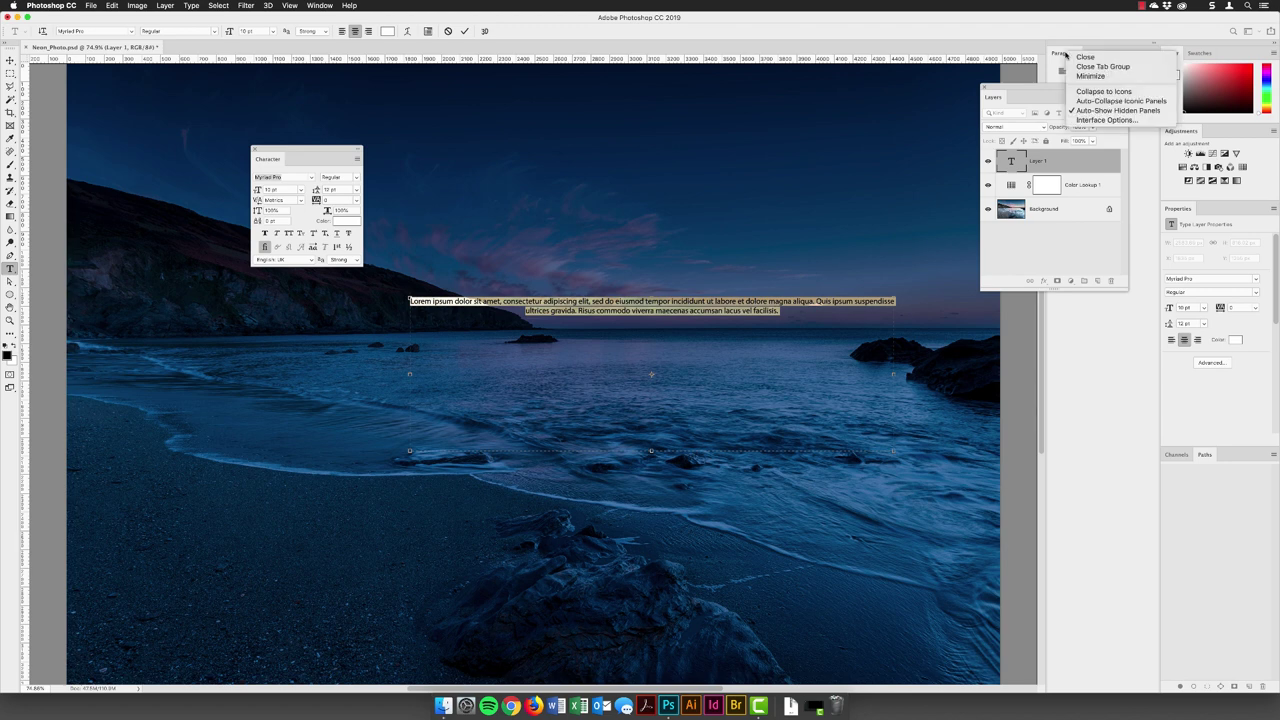
pyautogui.click(1075, 58)
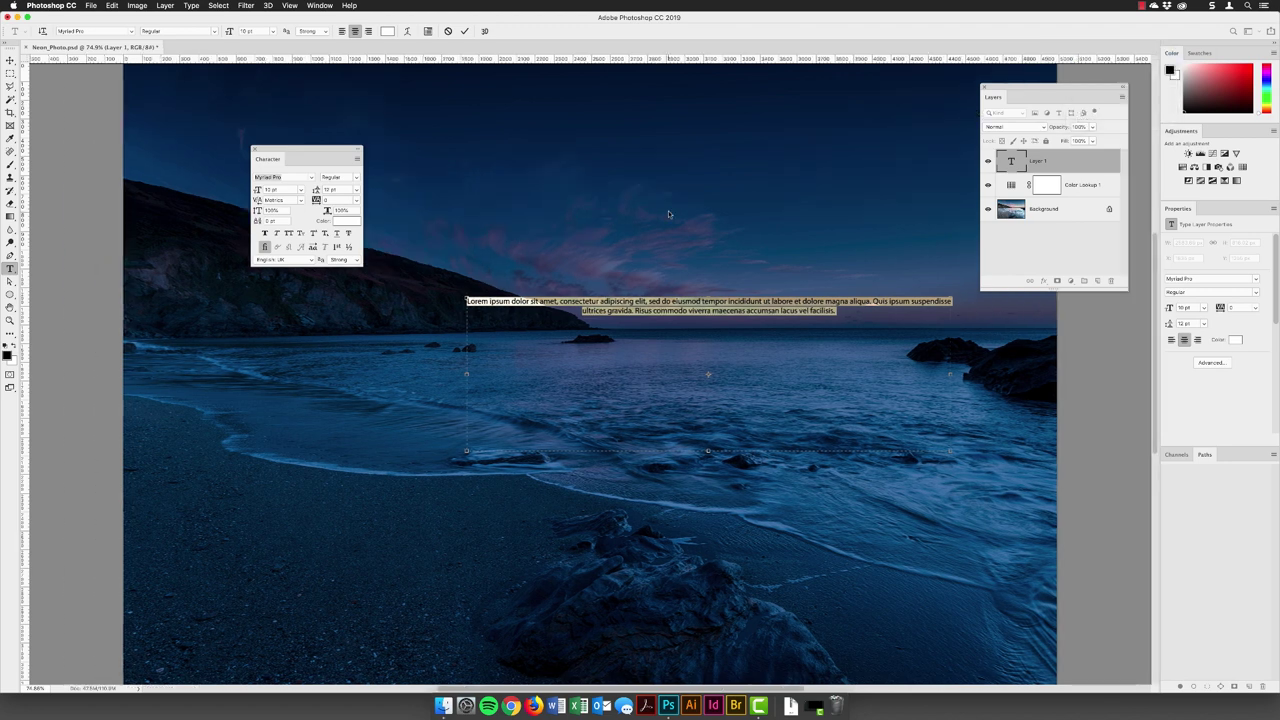
# Replace all the placeholder text in the text box with "Dead Calm"
pyautogui.click(753, 319)
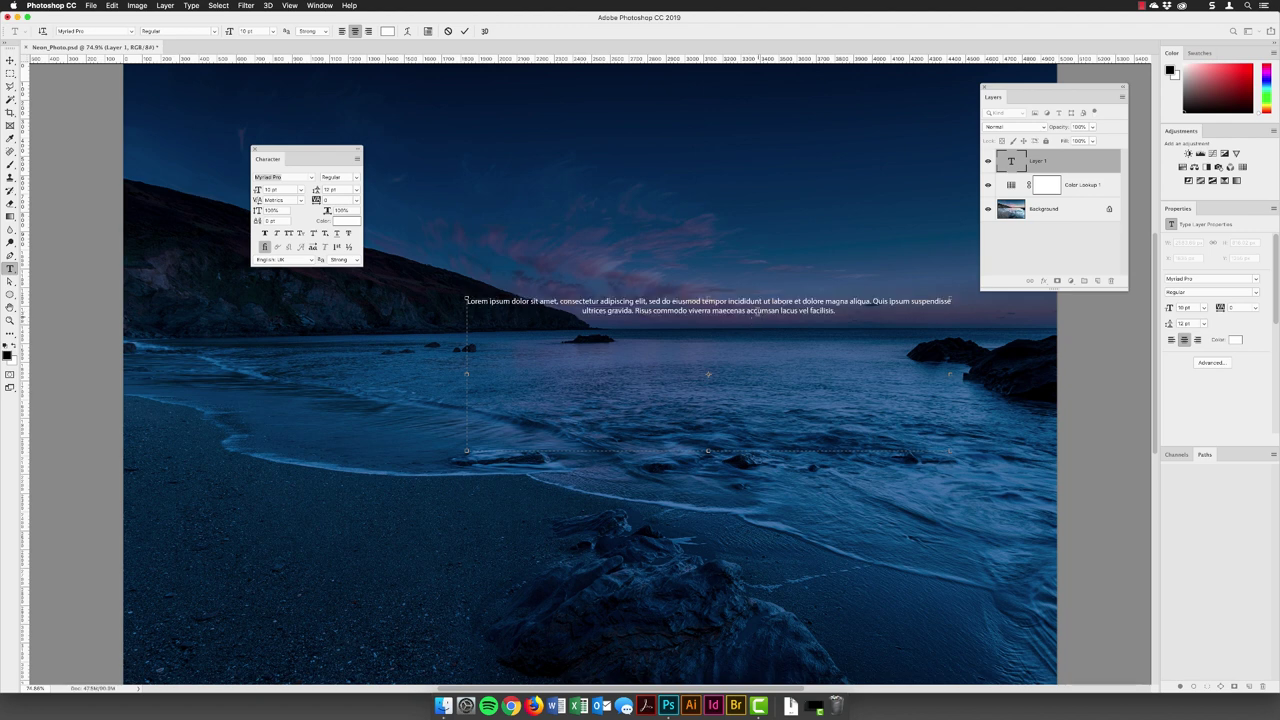
pyautogui.press('super+a')
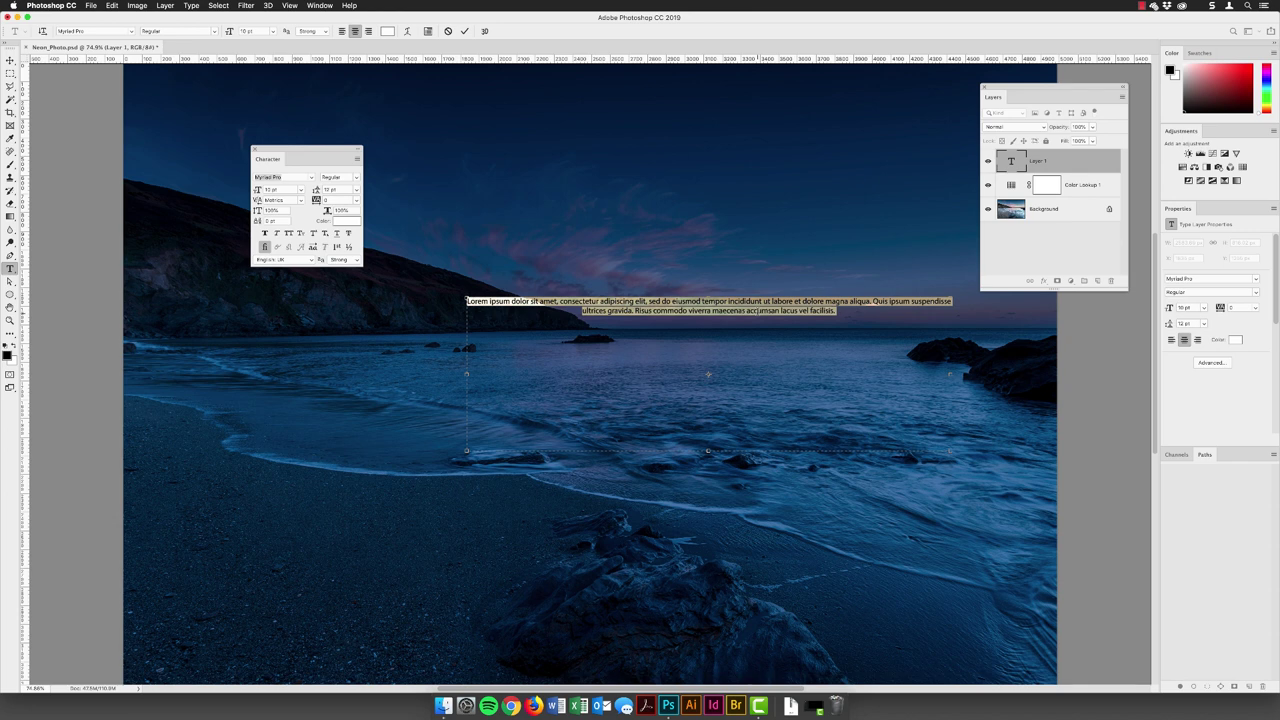
pyautogui.write('Dea')
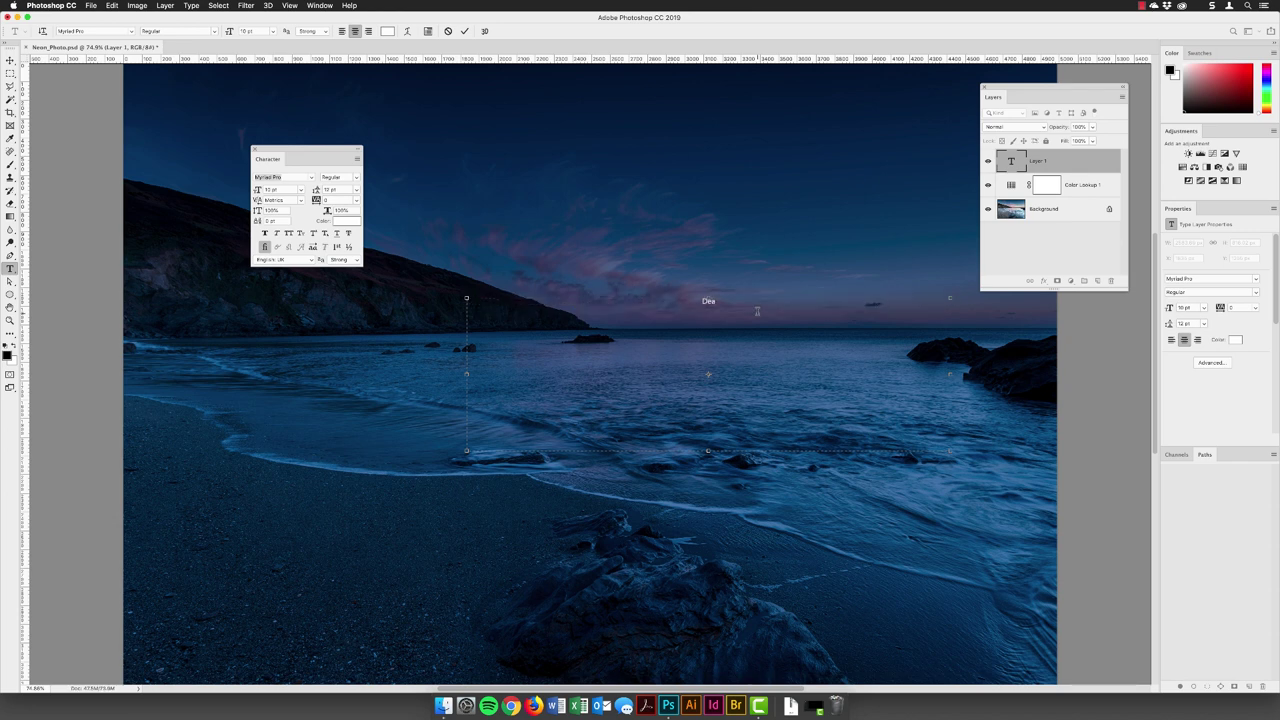
pyautogui.write('d Calm')
# Format the Dead Calm text as all caps in the Filson Soft Thin font
pyautogui.moveTo(741, 299); pyautogui.dragTo(659, 297)
pyautogui.click(288, 234)
pyautogui.moveTo(323, 151); pyautogui.dragTo(722, 162)
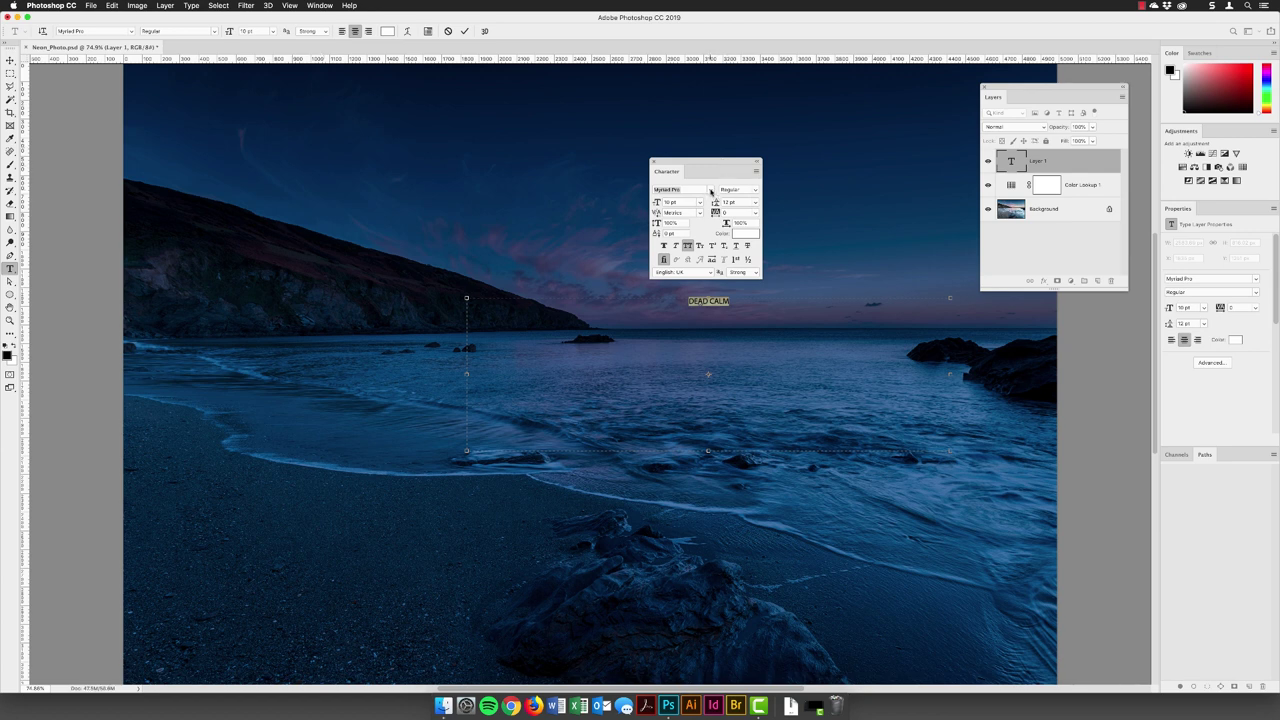
pyautogui.click(711, 190)
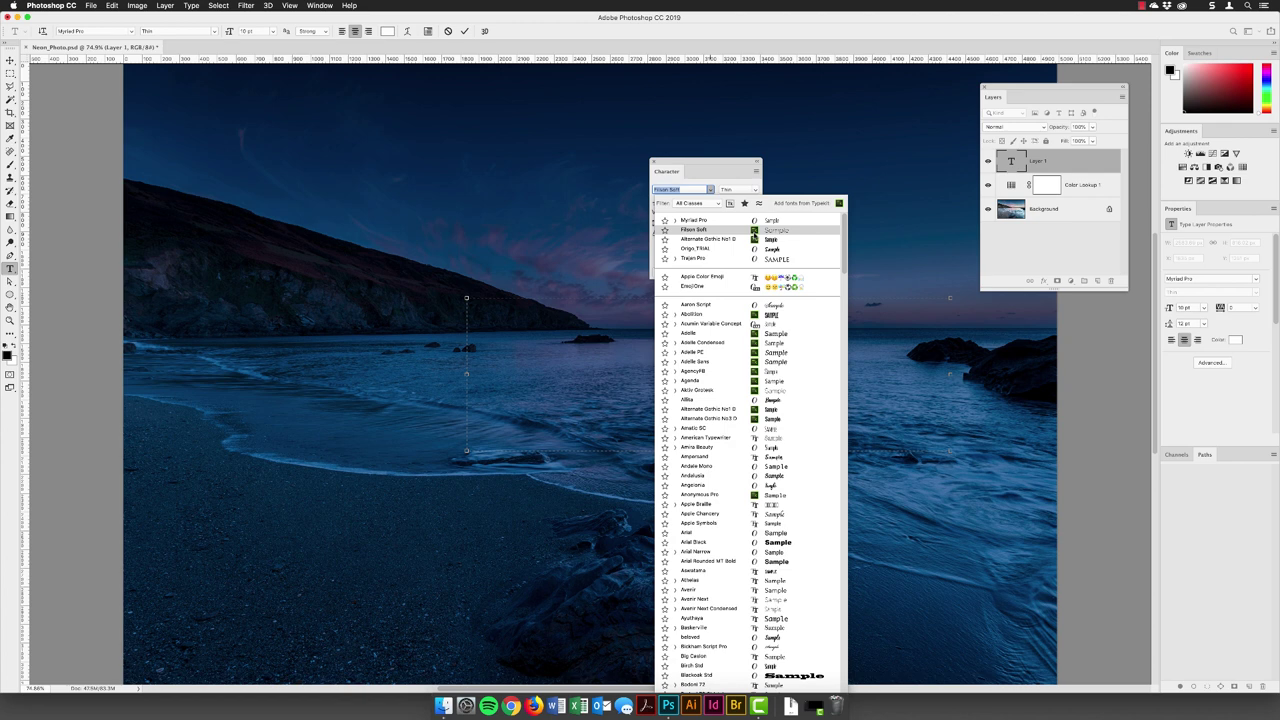
pyautogui.click(741, 233)
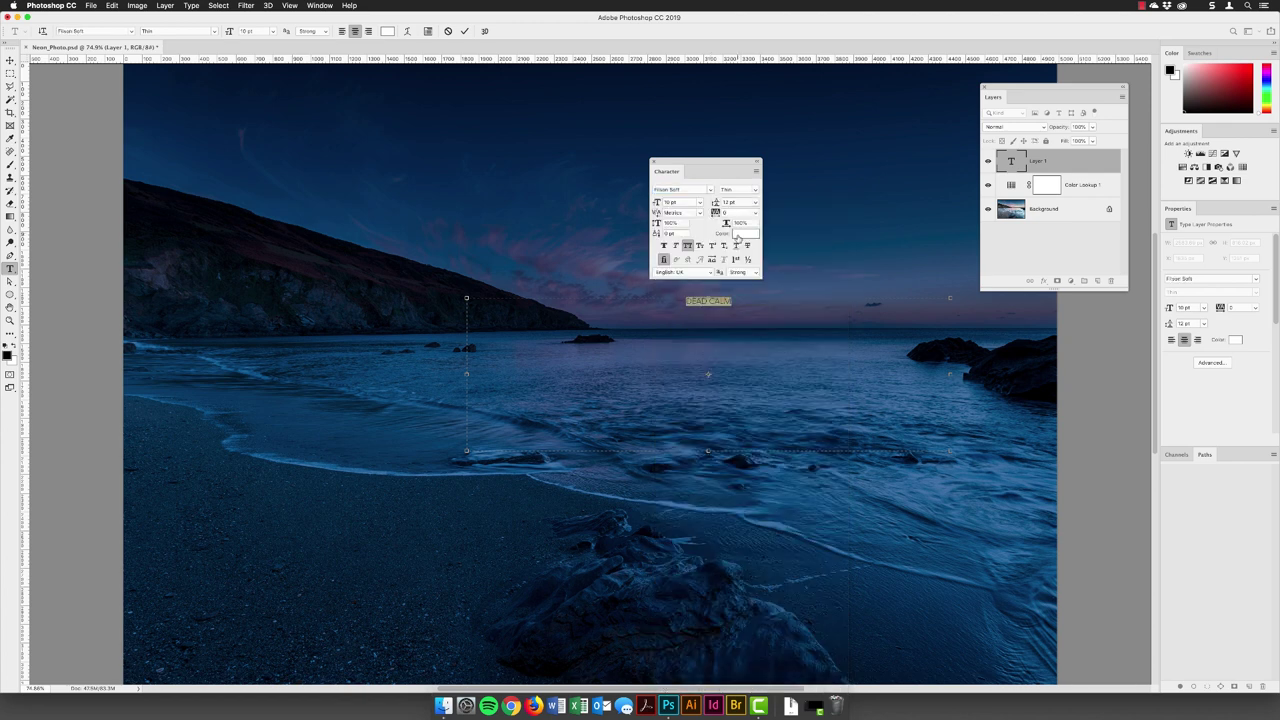
# Set the text's font size to 45 pt and its tracking to 450
pyautogui.click(682, 202)
pyautogui.write('45')
pyautogui.press('Return')
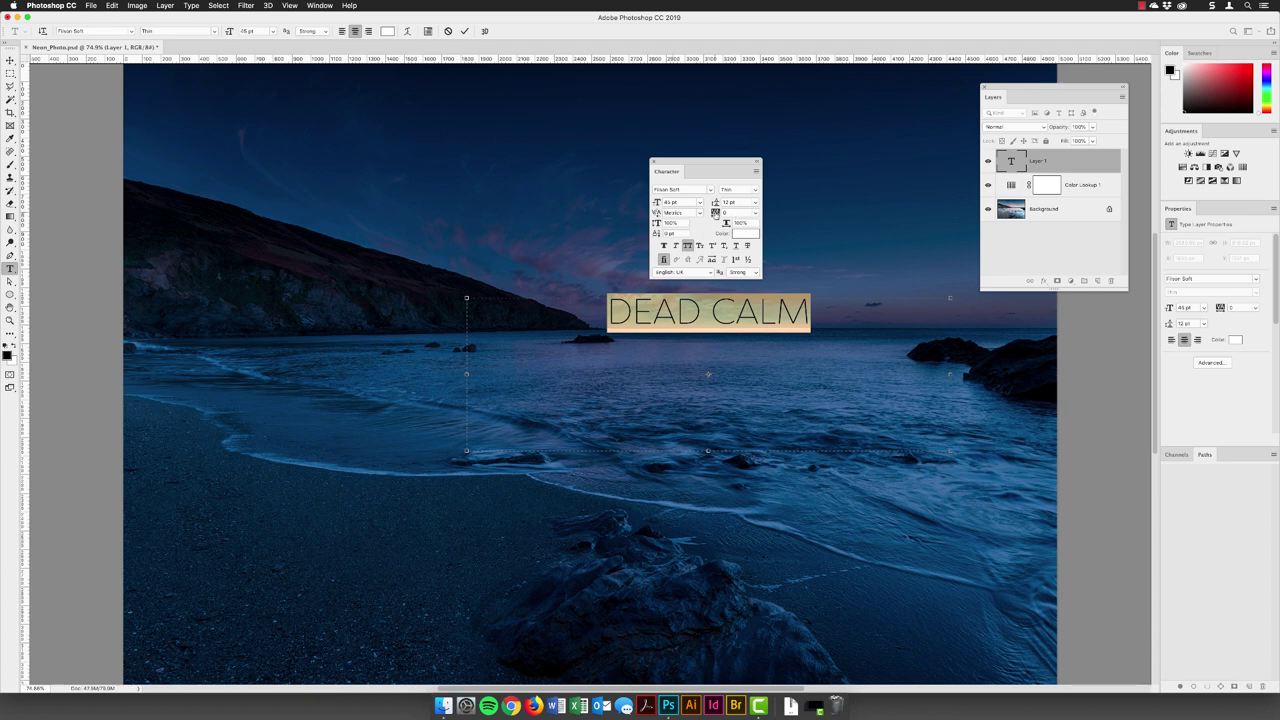
pyautogui.moveTo(716, 214); pyautogui.dragTo(719, 213)
pyautogui.press('Return')
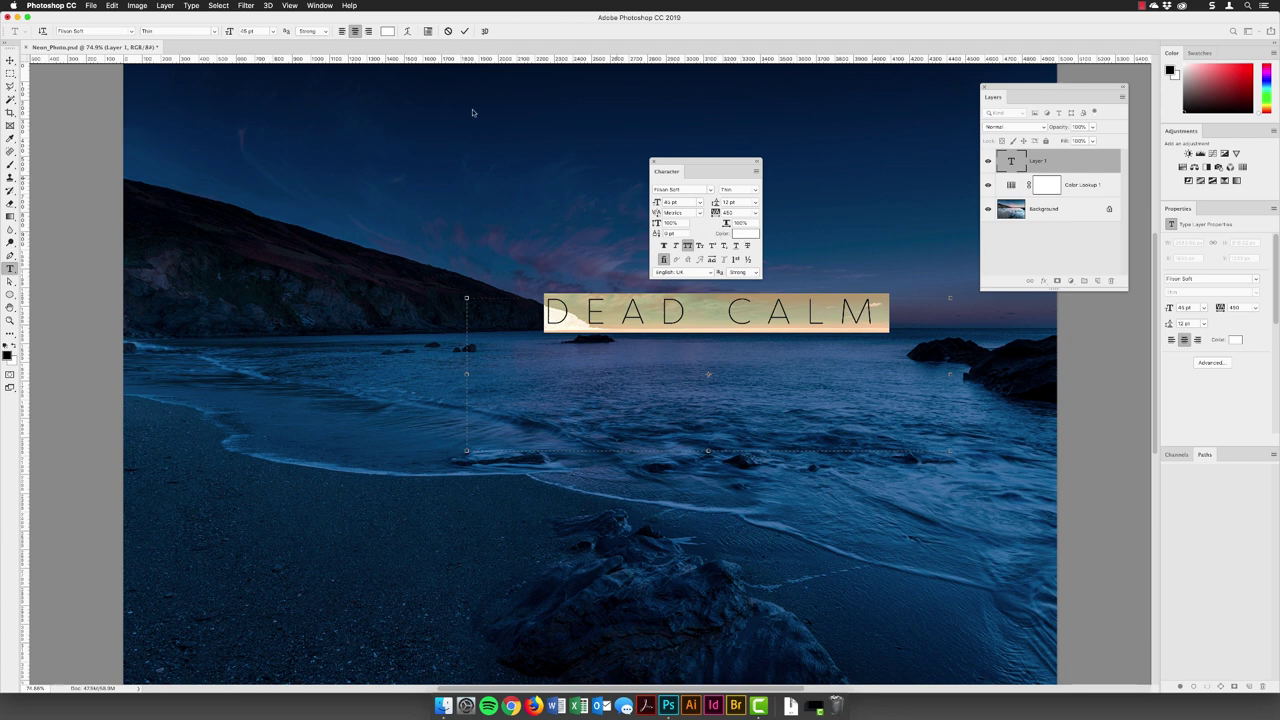
# Commit the text, close the Character panel, and move the title down to just below the horizon
pyautogui.click(464, 31)
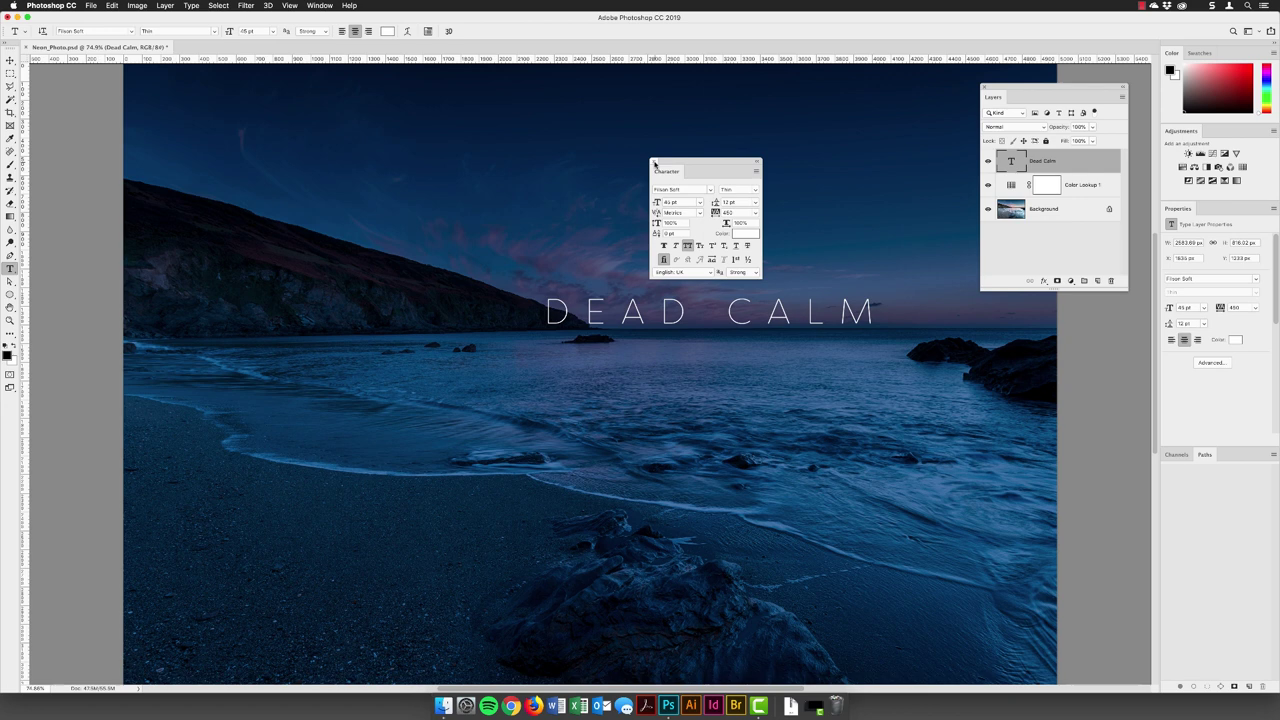
pyautogui.click(654, 162)
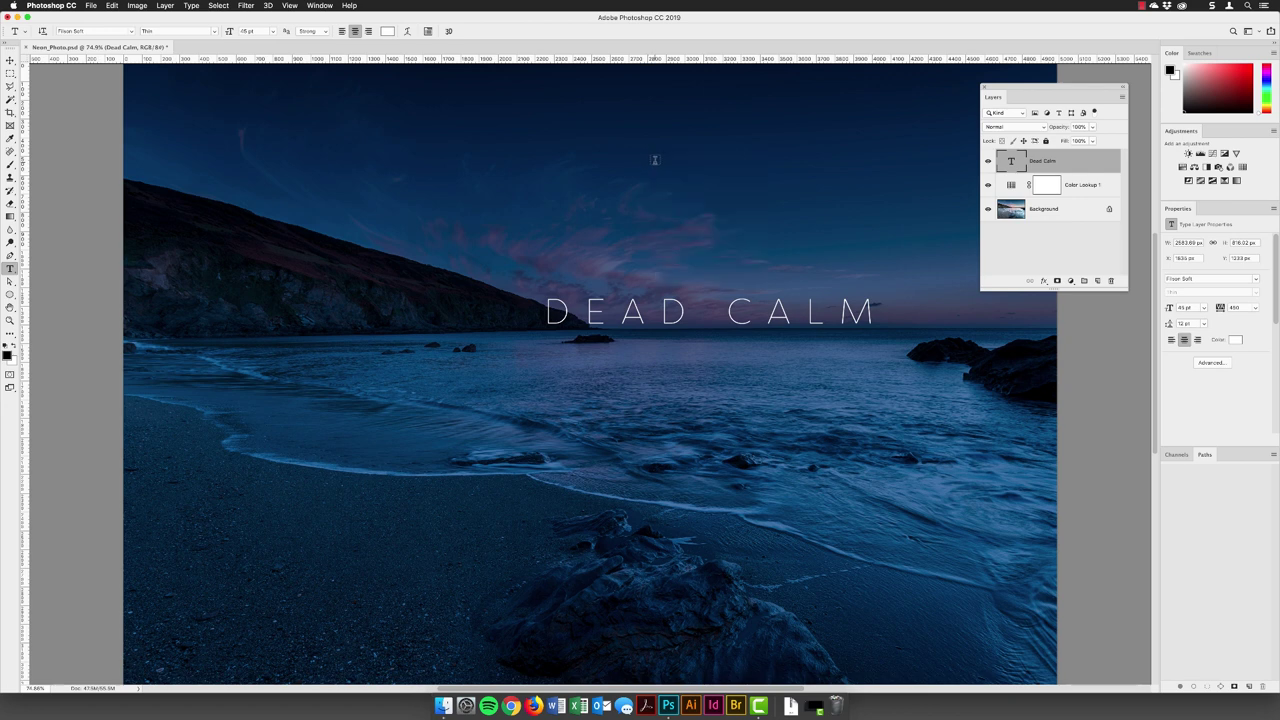
pyautogui.click(10, 61)
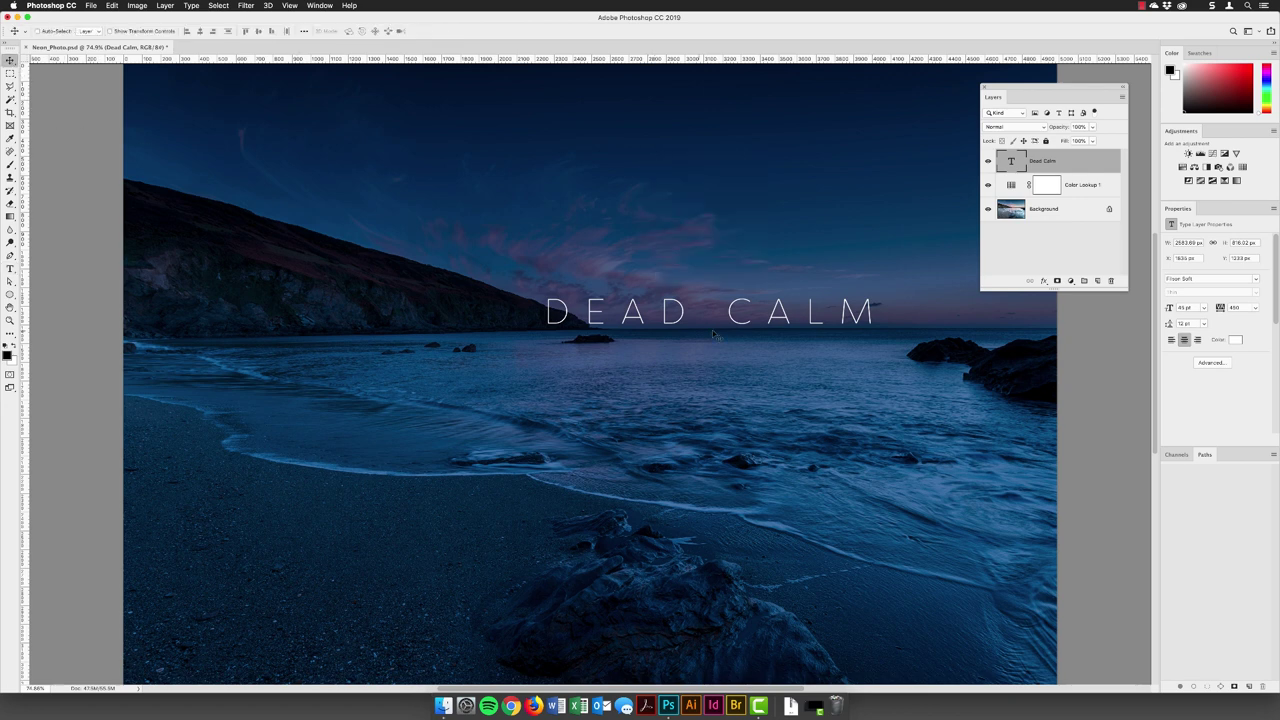
pyautogui.moveTo(772, 323); pyautogui.dragTo(781, 353)
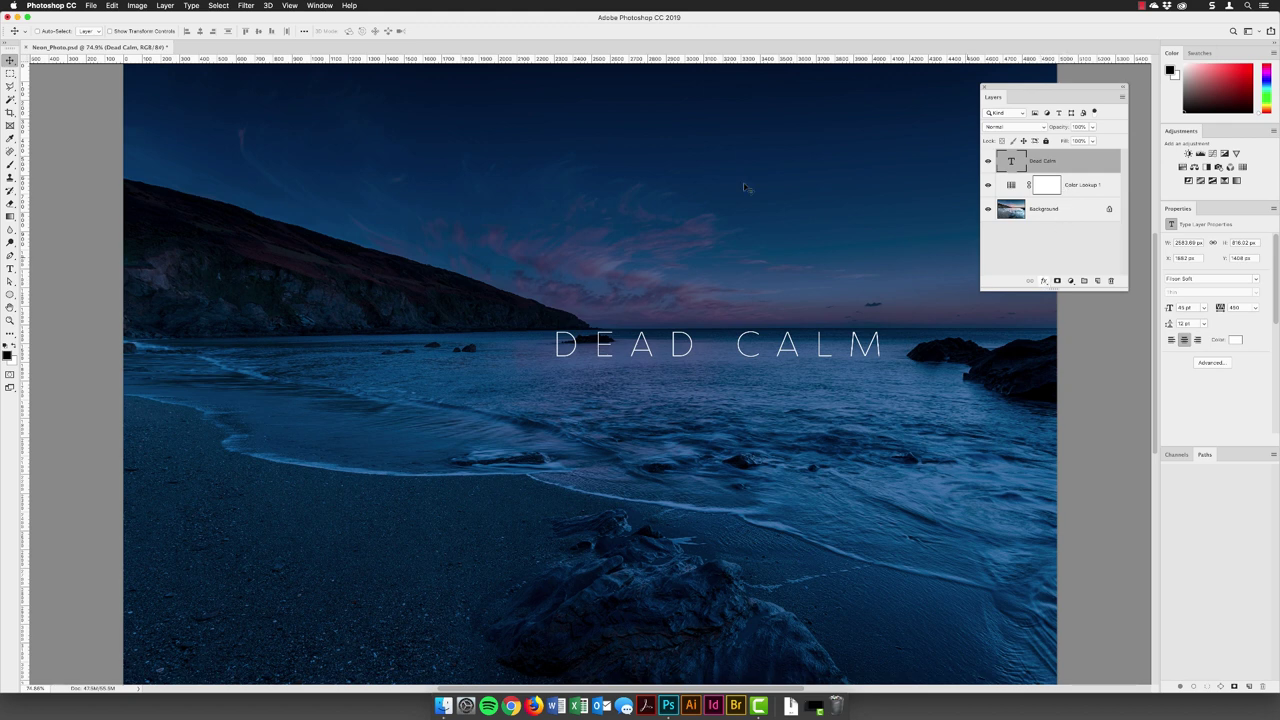
# Add an Outer Glow layer style to the Dead Calm text and reset its settings to default
pyautogui.click(290, 6)
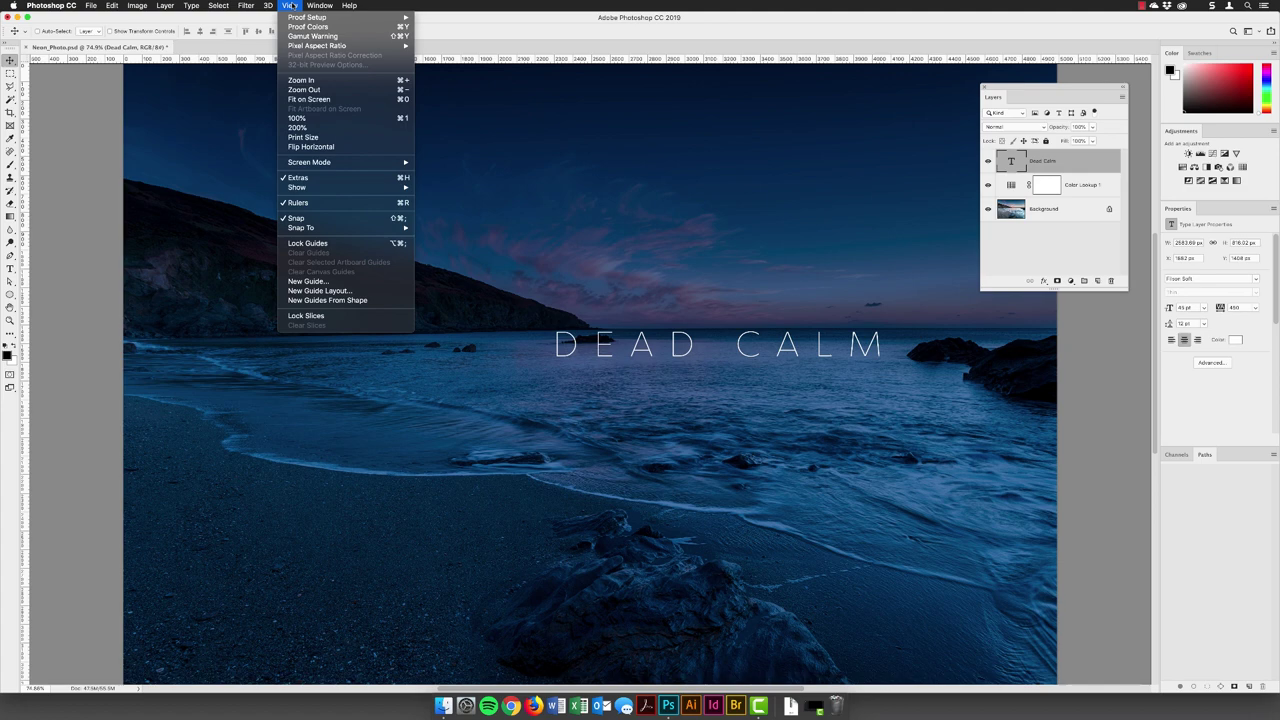
pyautogui.click(305, 118)
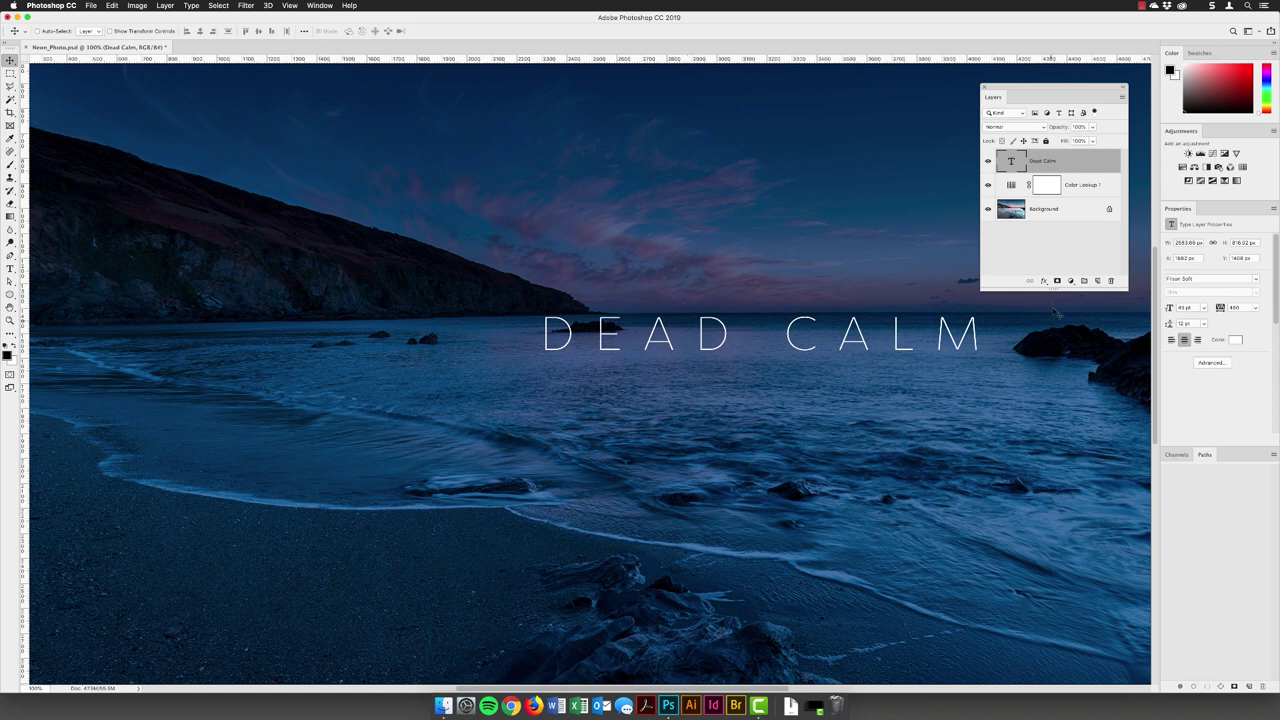
pyautogui.click(1043, 282)
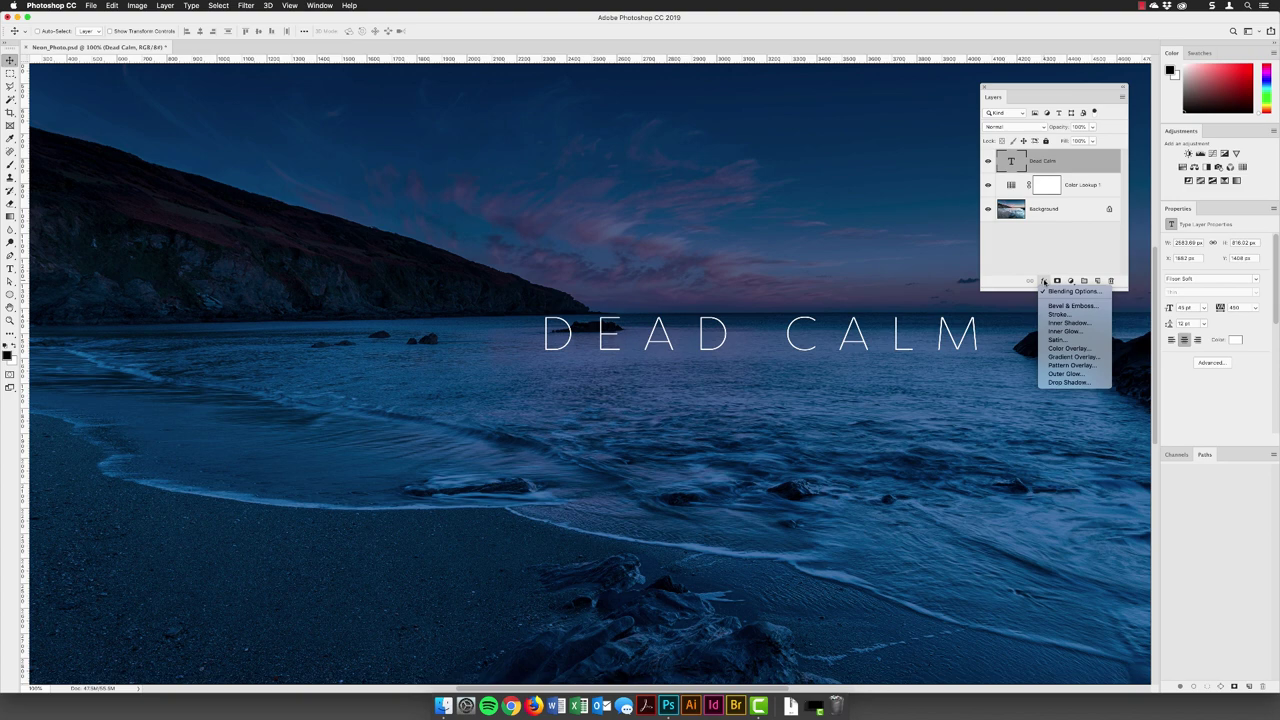
pyautogui.click(1061, 374)
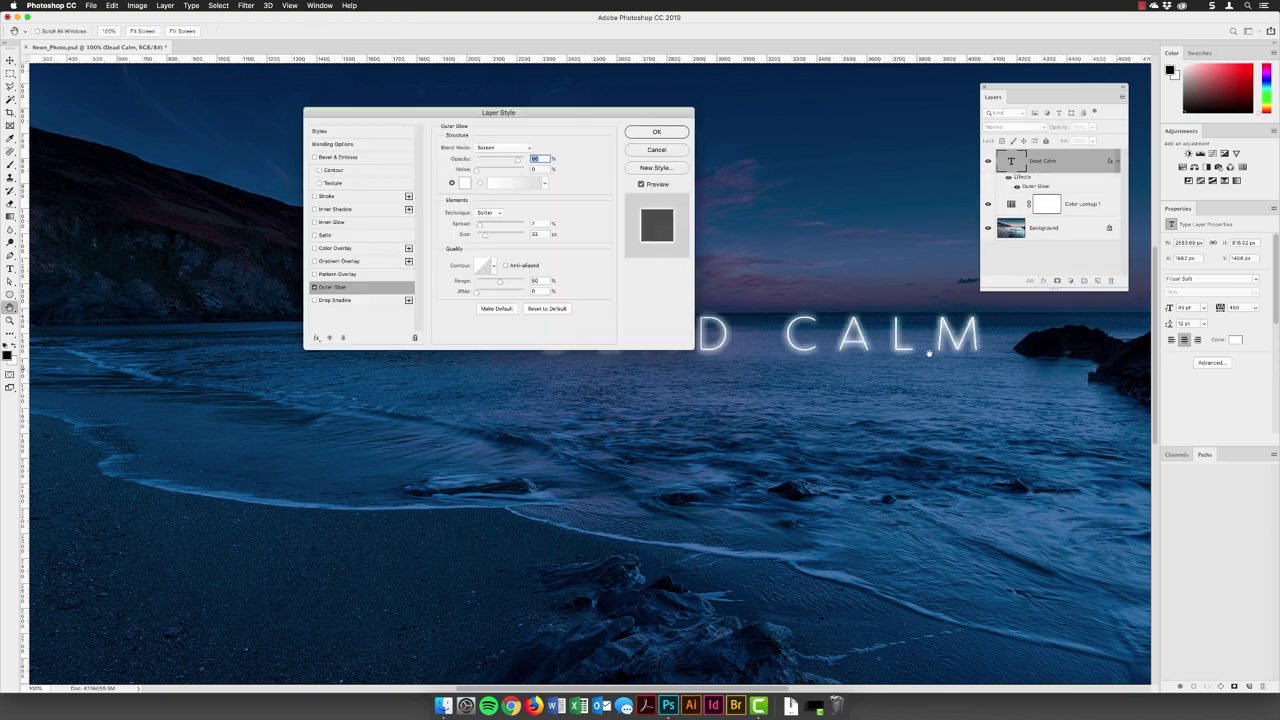
pyautogui.moveTo(559, 113); pyautogui.dragTo(400, 95)
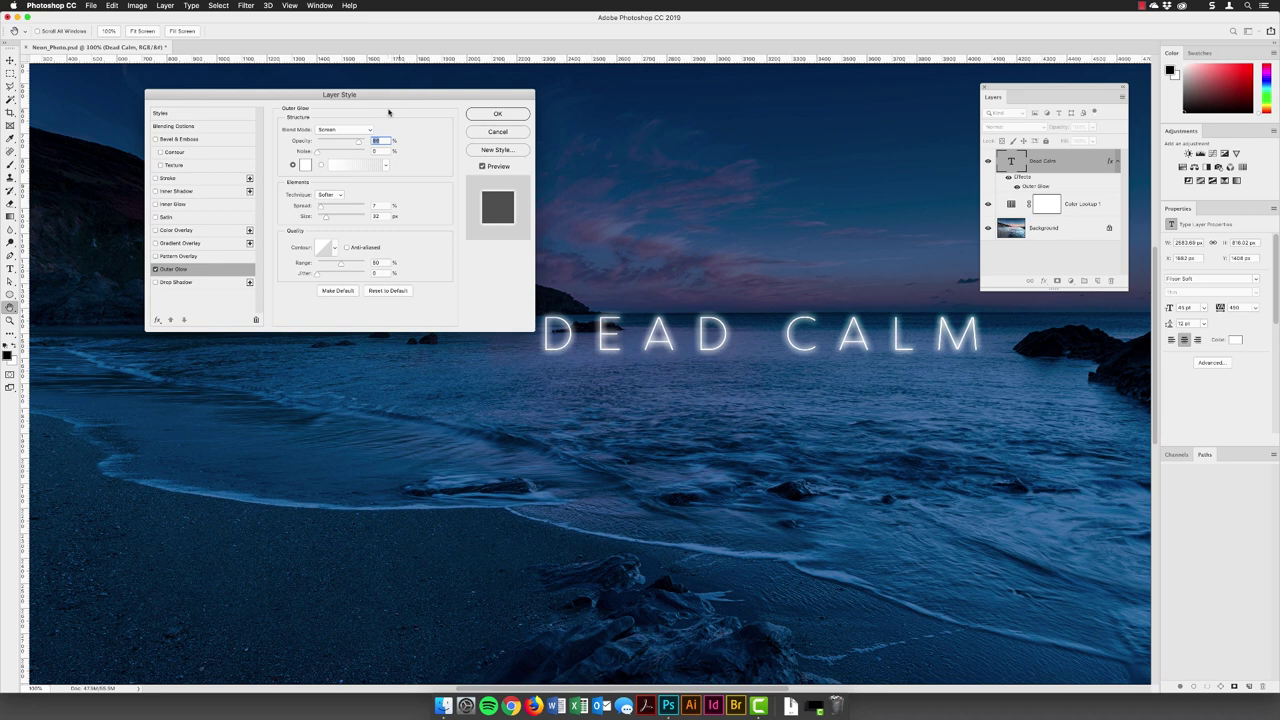
pyautogui.click(400, 291)
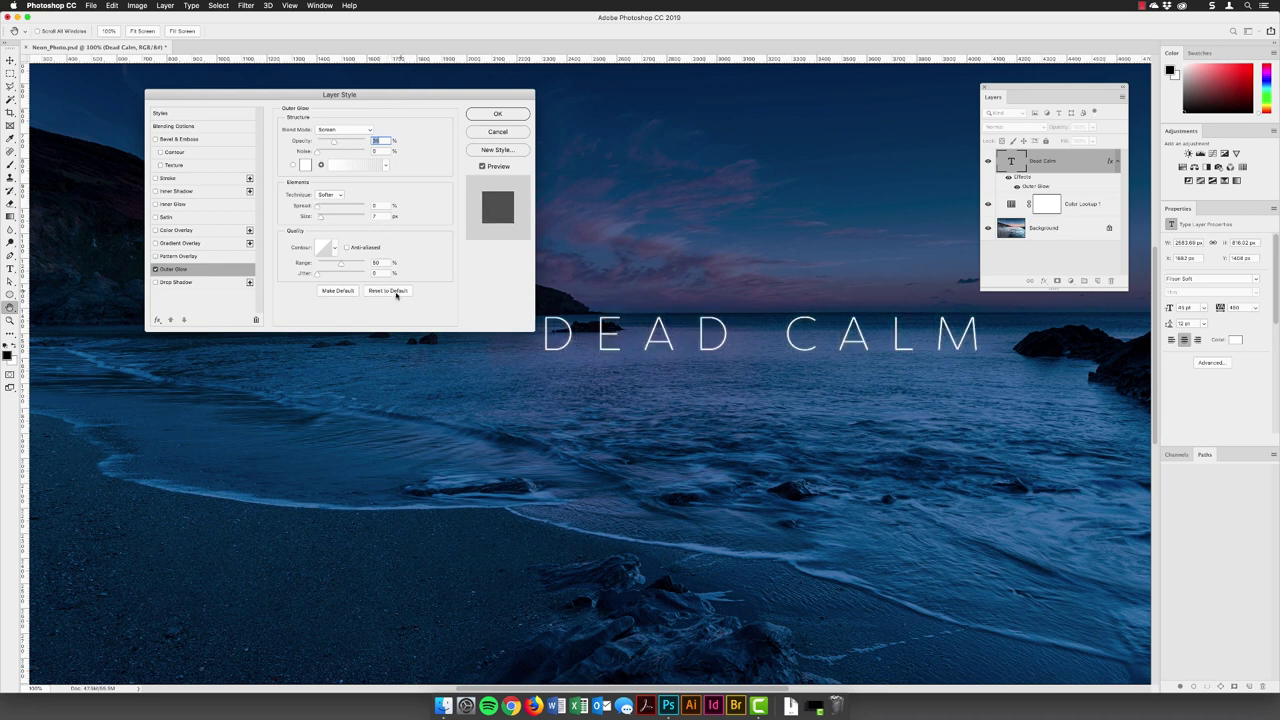
# Try the outer glow with its opacity raised to about 88% and its size set to about 46 px
pyautogui.click(155, 270)
pyautogui.moveTo(335, 143); pyautogui.dragTo(360, 142)
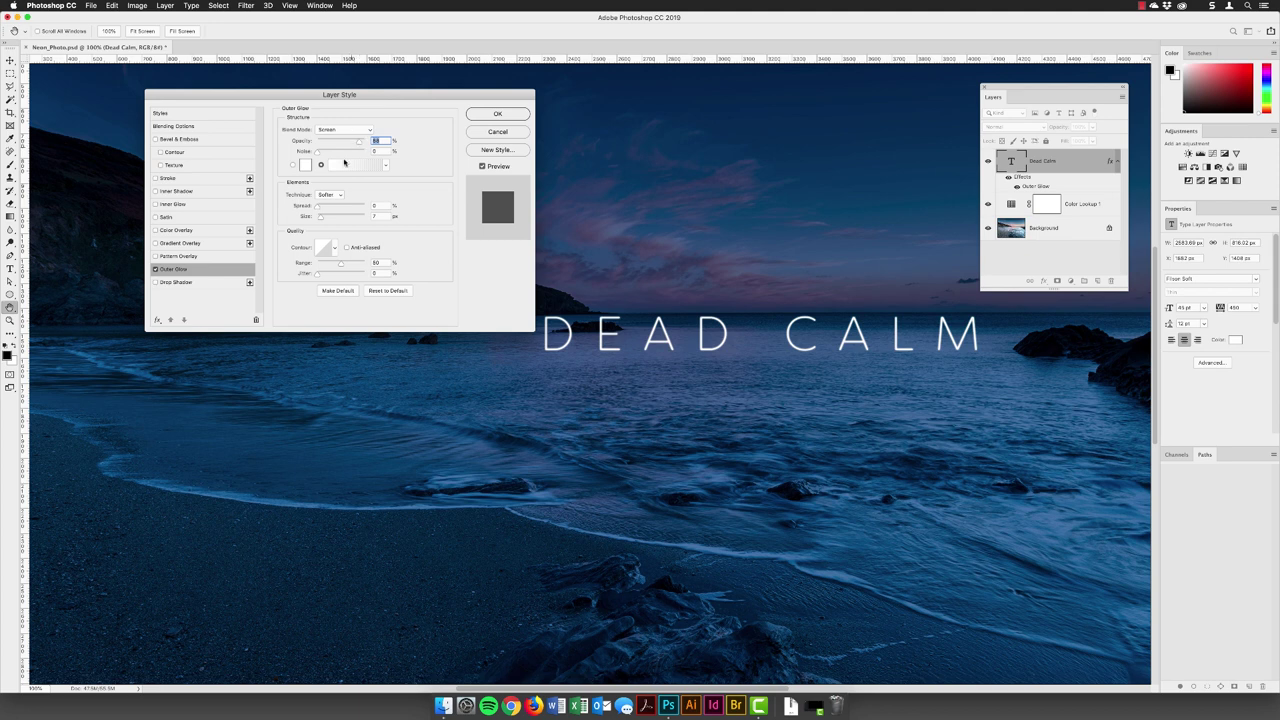
pyautogui.moveTo(321, 219); pyautogui.dragTo(316, 217)
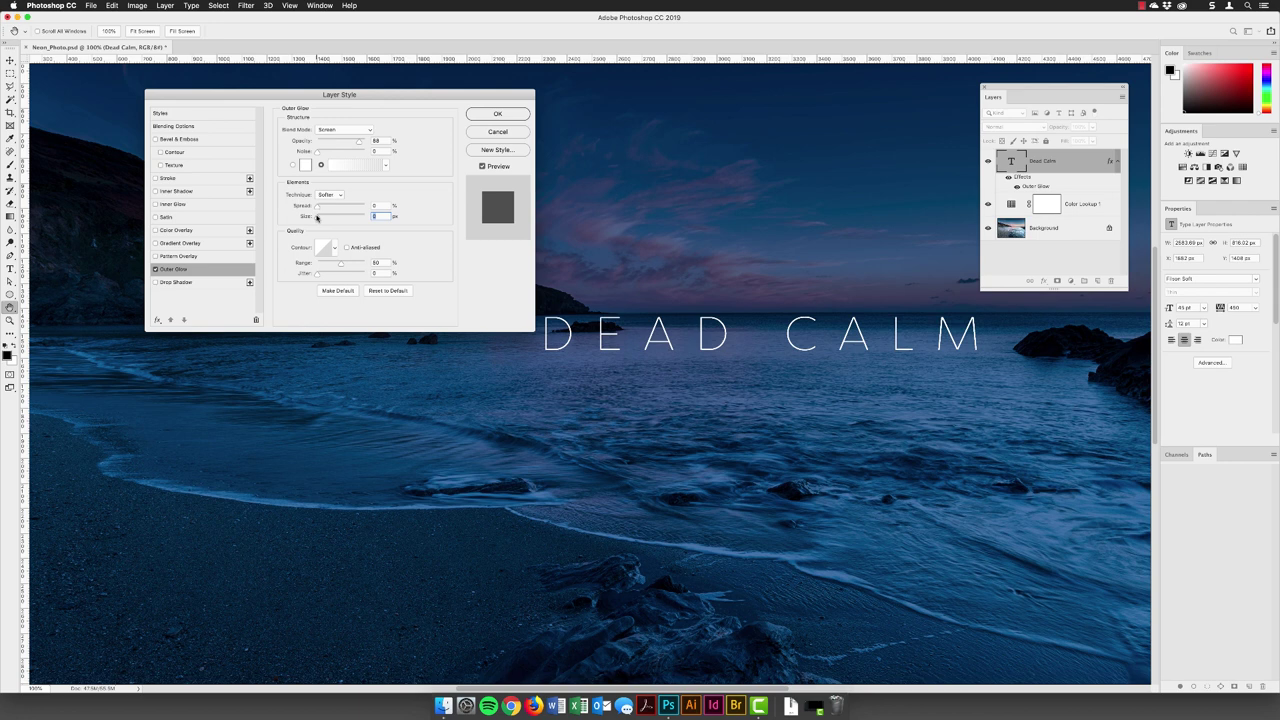
pyautogui.moveTo(318, 217); pyautogui.dragTo(327, 219)
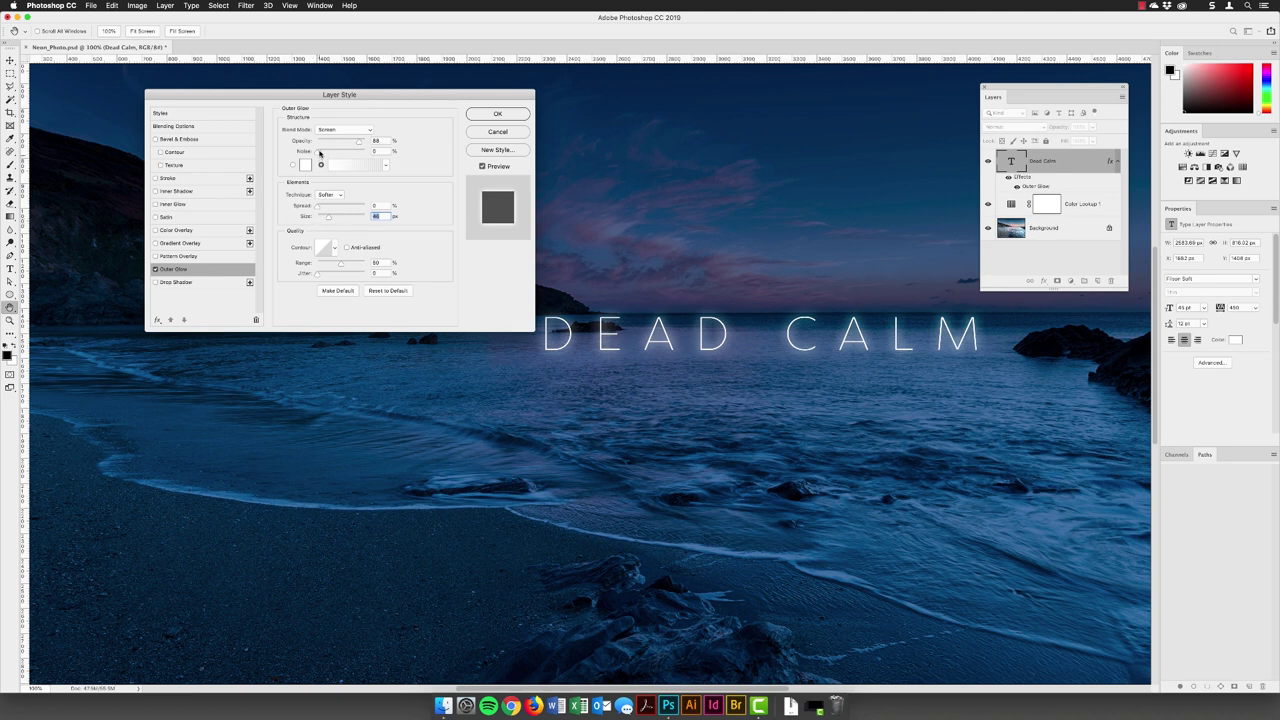
# Test heavy noise on the outer glow and reset it to 0%, and try a 36% spread with a 221 px size
pyautogui.moveTo(317, 152); pyautogui.dragTo(358, 150)
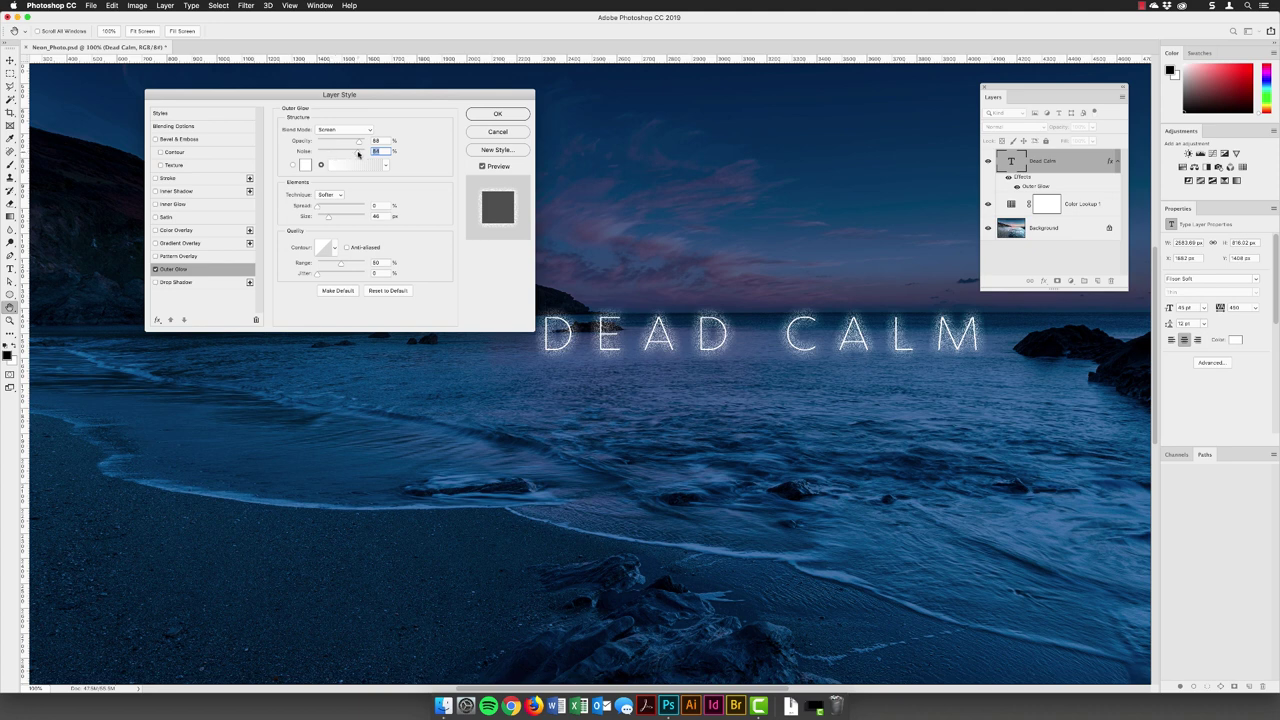
pyautogui.moveTo(358, 153); pyautogui.dragTo(320, 155)
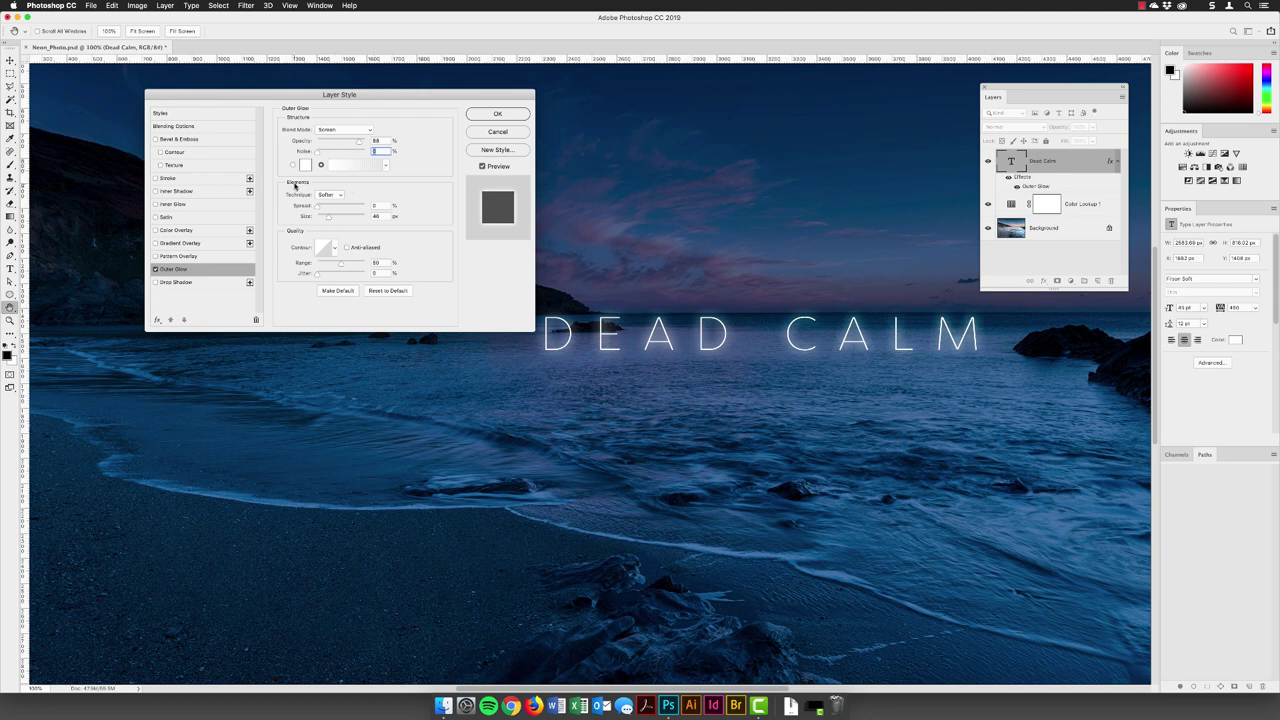
pyautogui.moveTo(329, 217); pyautogui.dragTo(341, 219)
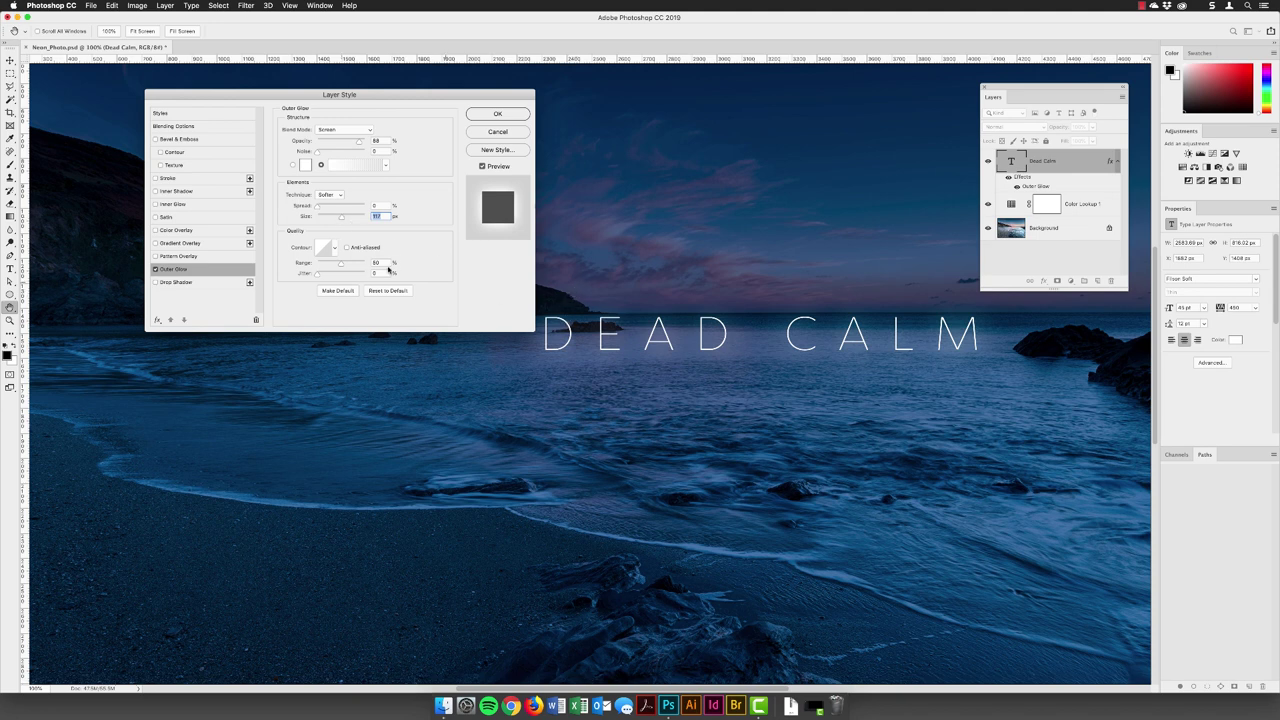
pyautogui.click(320, 207)
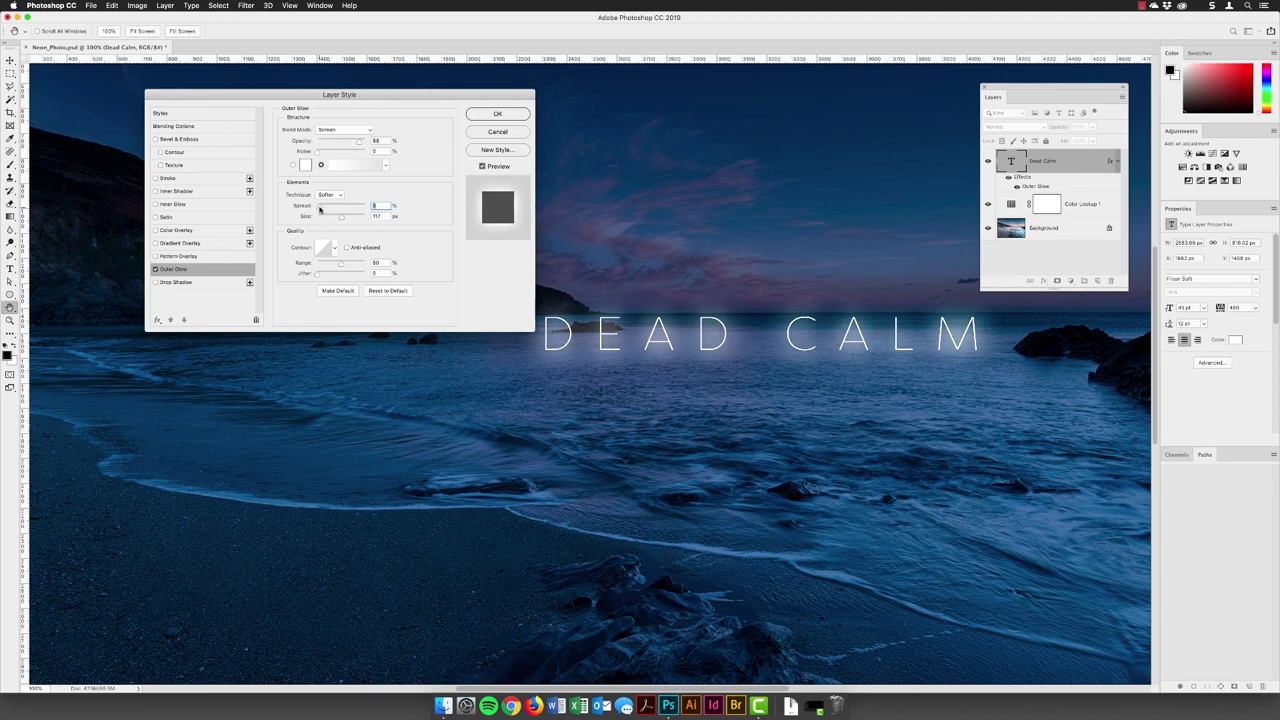
pyautogui.moveTo(322, 208); pyautogui.dragTo(335, 209)
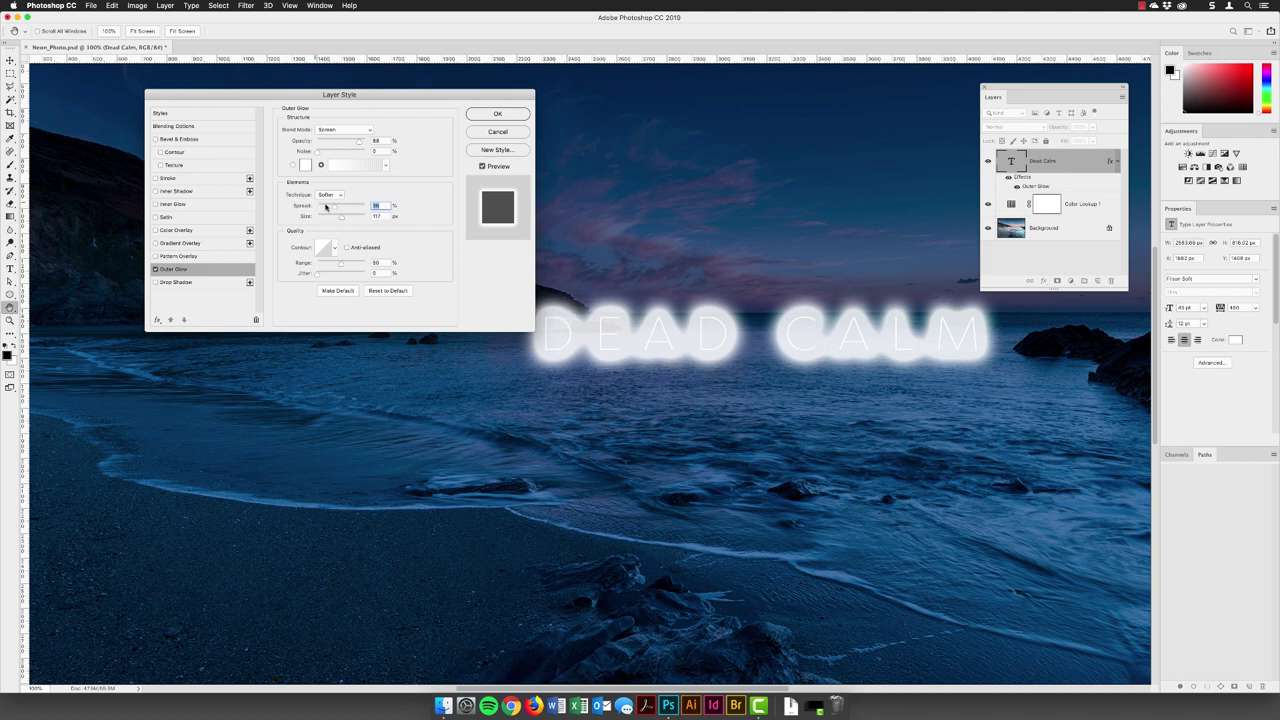
pyautogui.moveTo(343, 218); pyautogui.dragTo(359, 218)
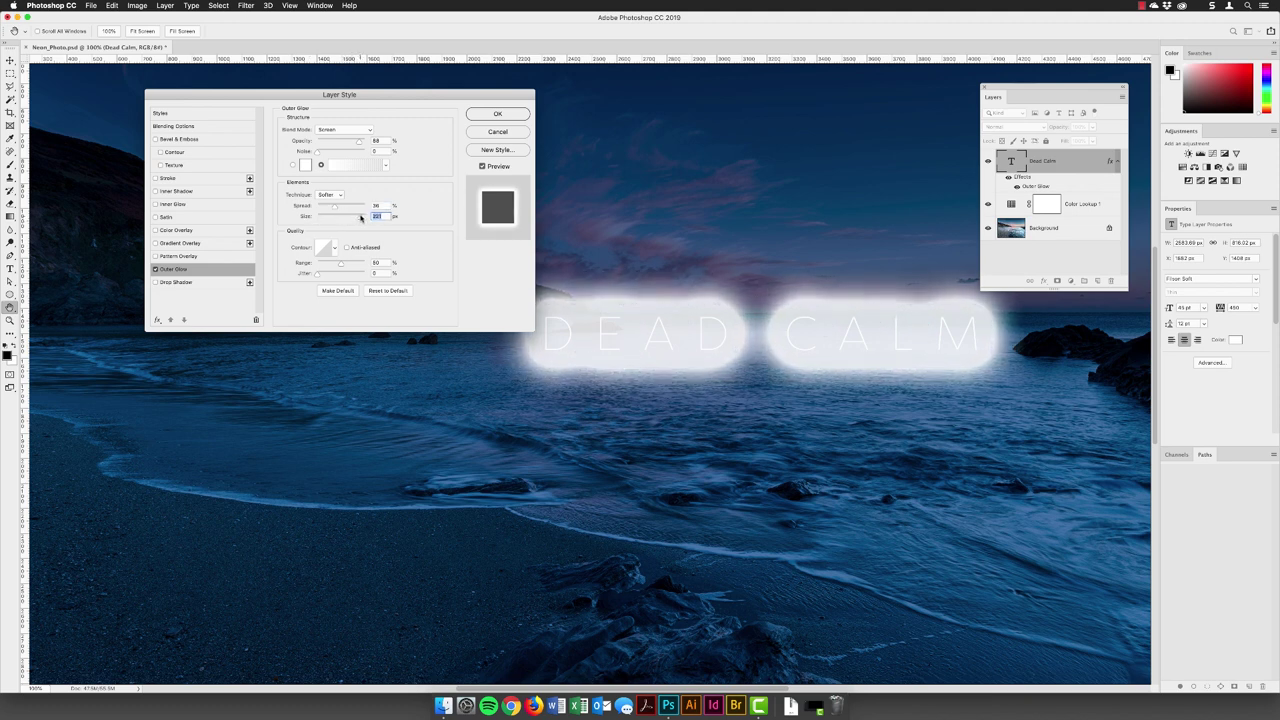
# Set the outer glow's spread to 7% and size to 24 px, reduce its opacity to about 58%, and apply the layer style
pyautogui.moveTo(335, 208); pyautogui.dragTo(327, 213)
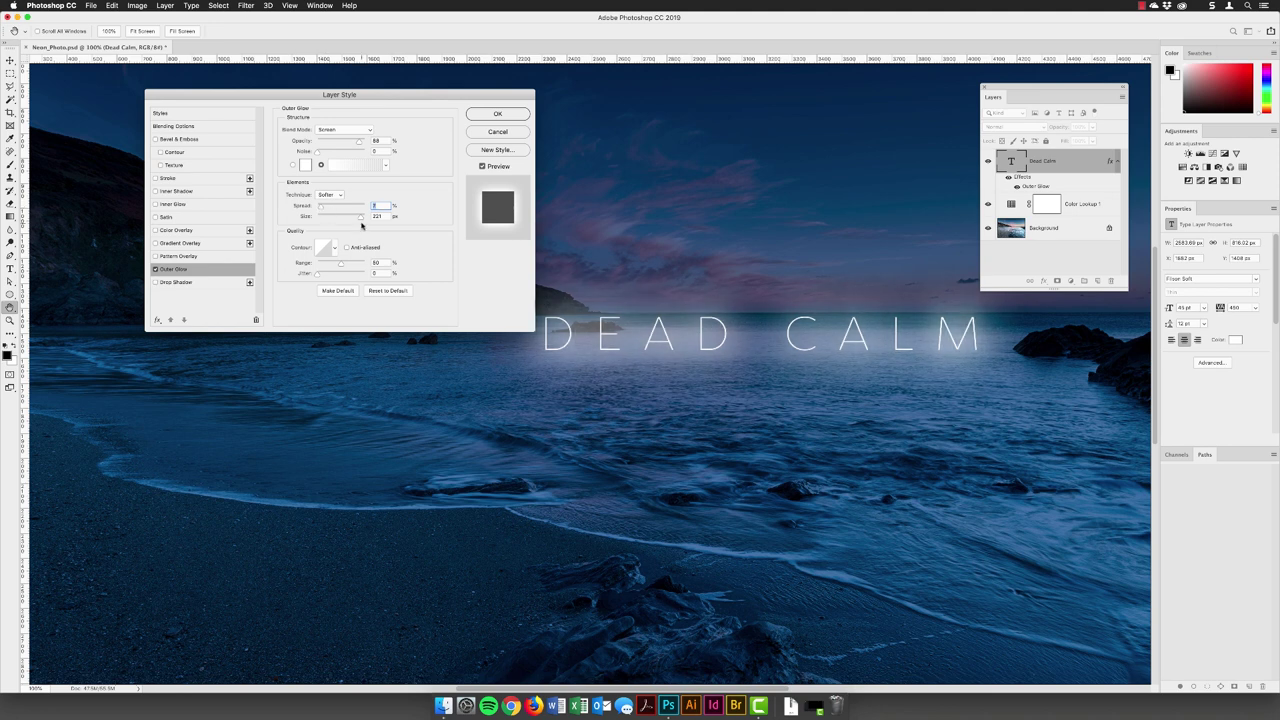
pyautogui.moveTo(362, 219); pyautogui.dragTo(326, 217)
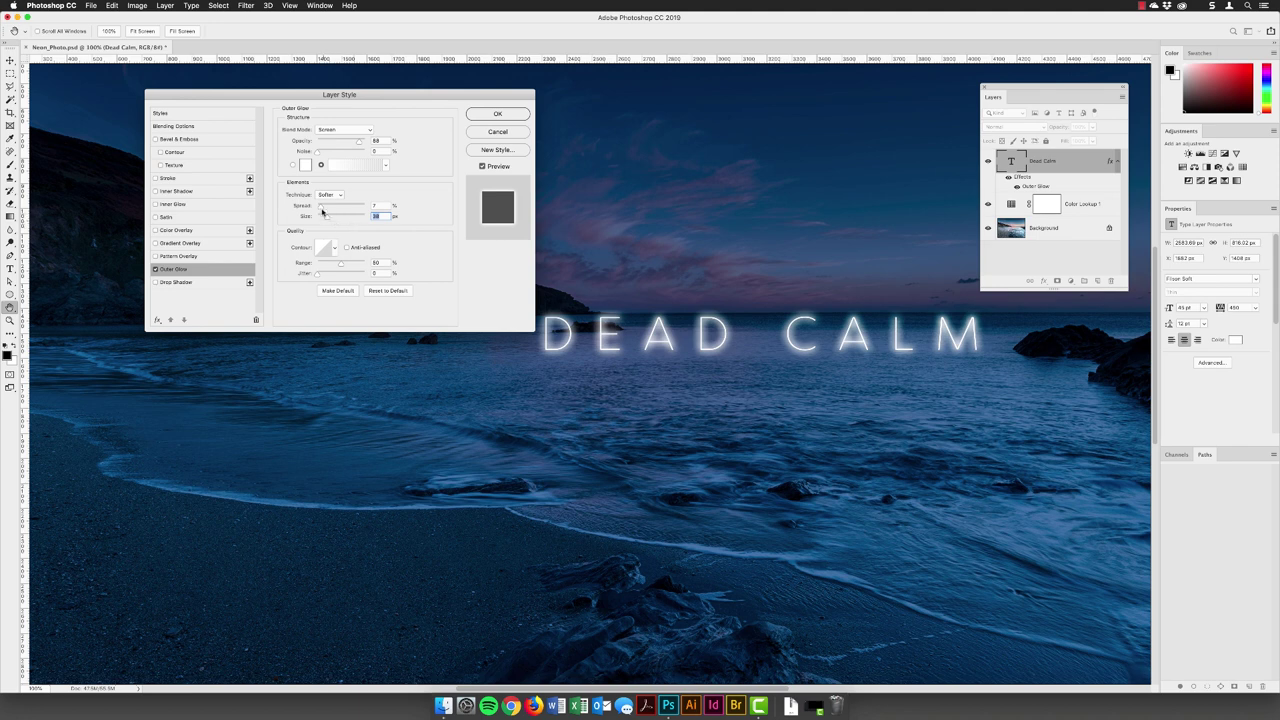
pyautogui.moveTo(324, 215); pyautogui.dragTo(325, 219)
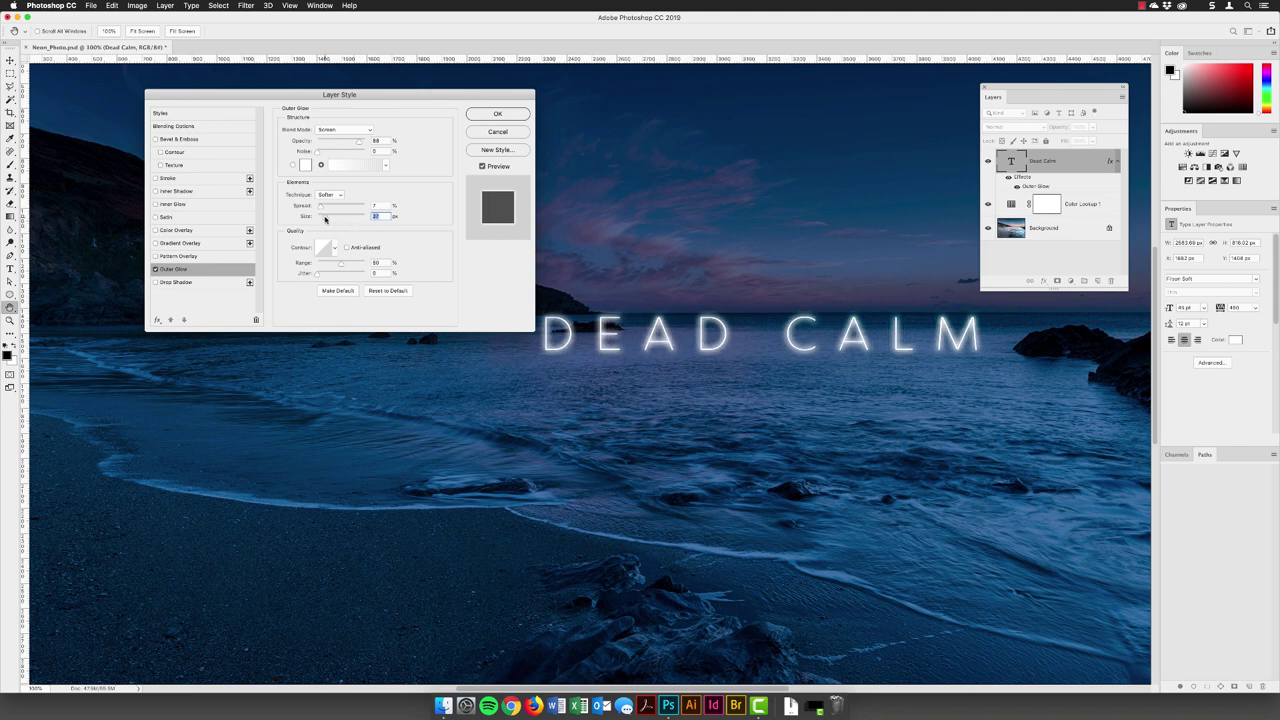
pyautogui.press('Up')
pyautogui.press('Up')
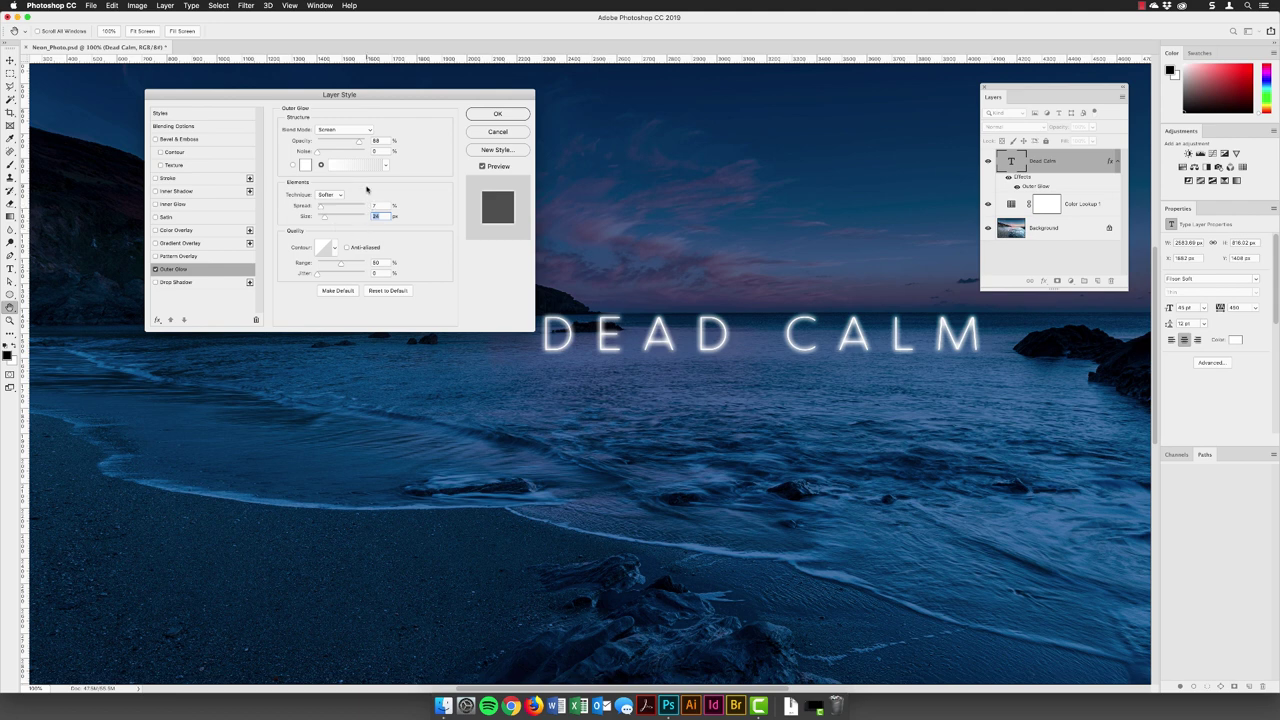
pyautogui.moveTo(360, 143); pyautogui.dragTo(346, 145)
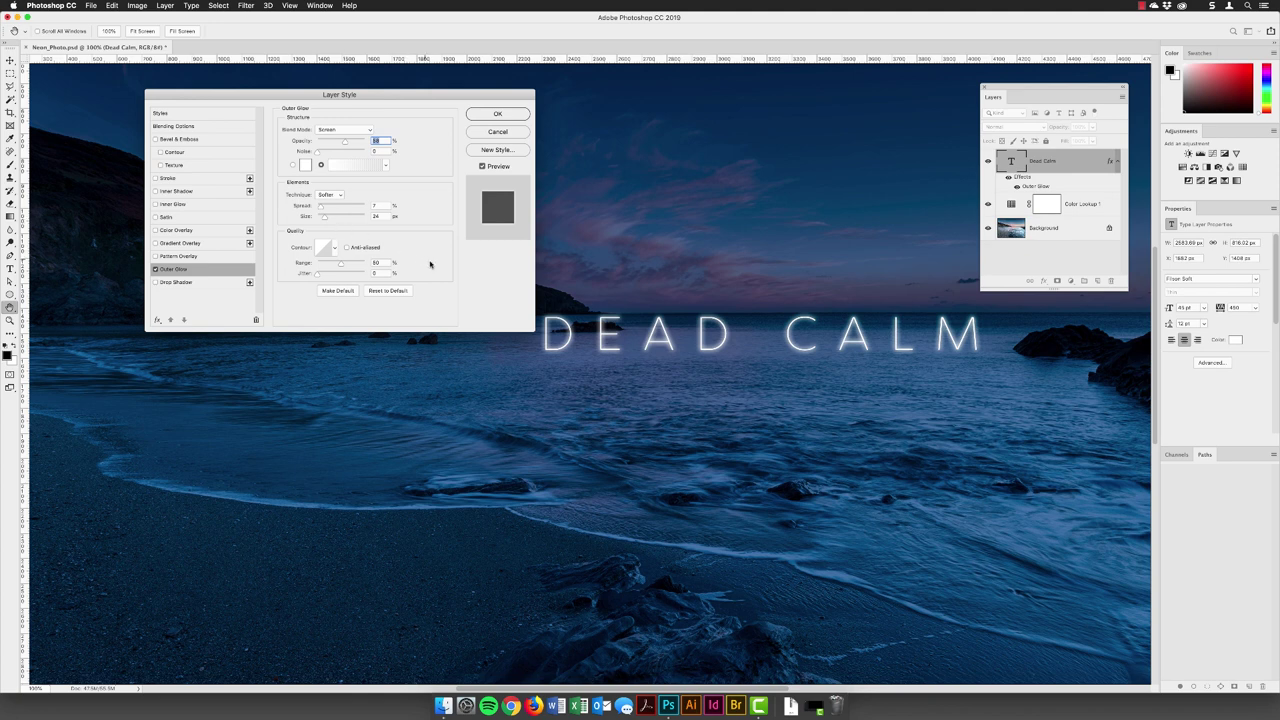
pyautogui.click(497, 115)
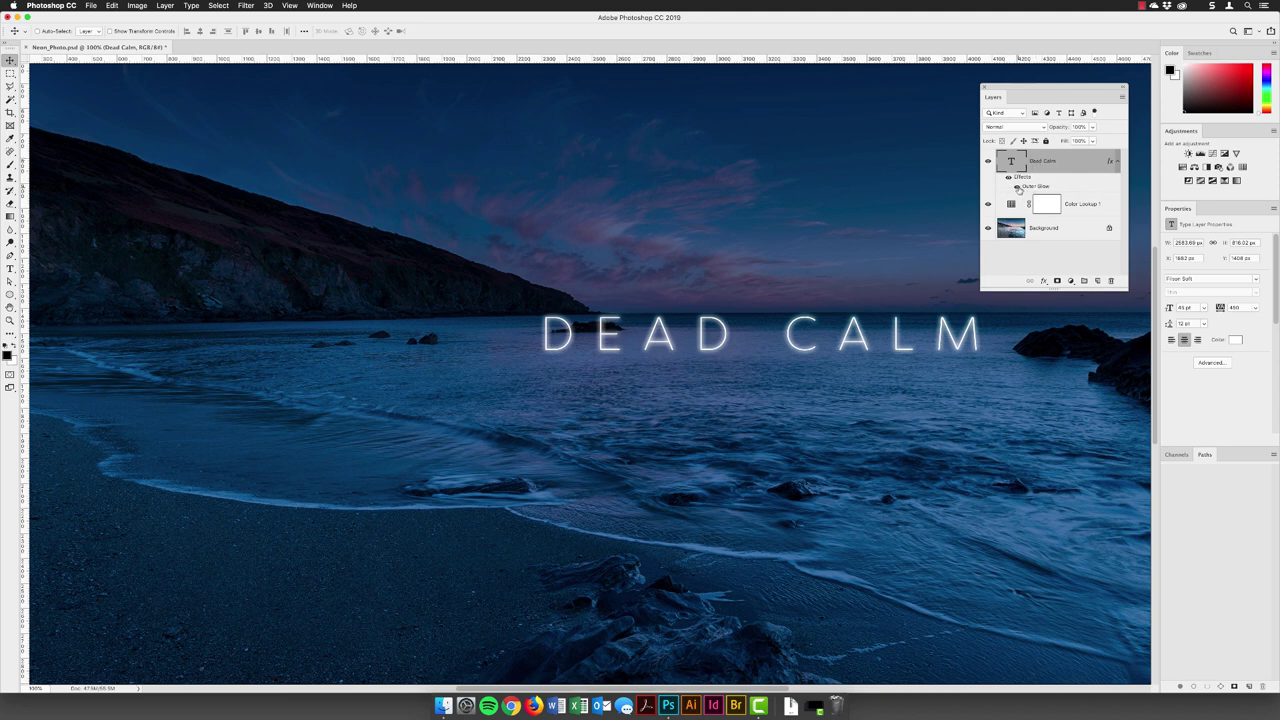
# Compare the title with the outer glow hidden and shown, and review the glow's settings without changing them
pyautogui.click(1017, 188)
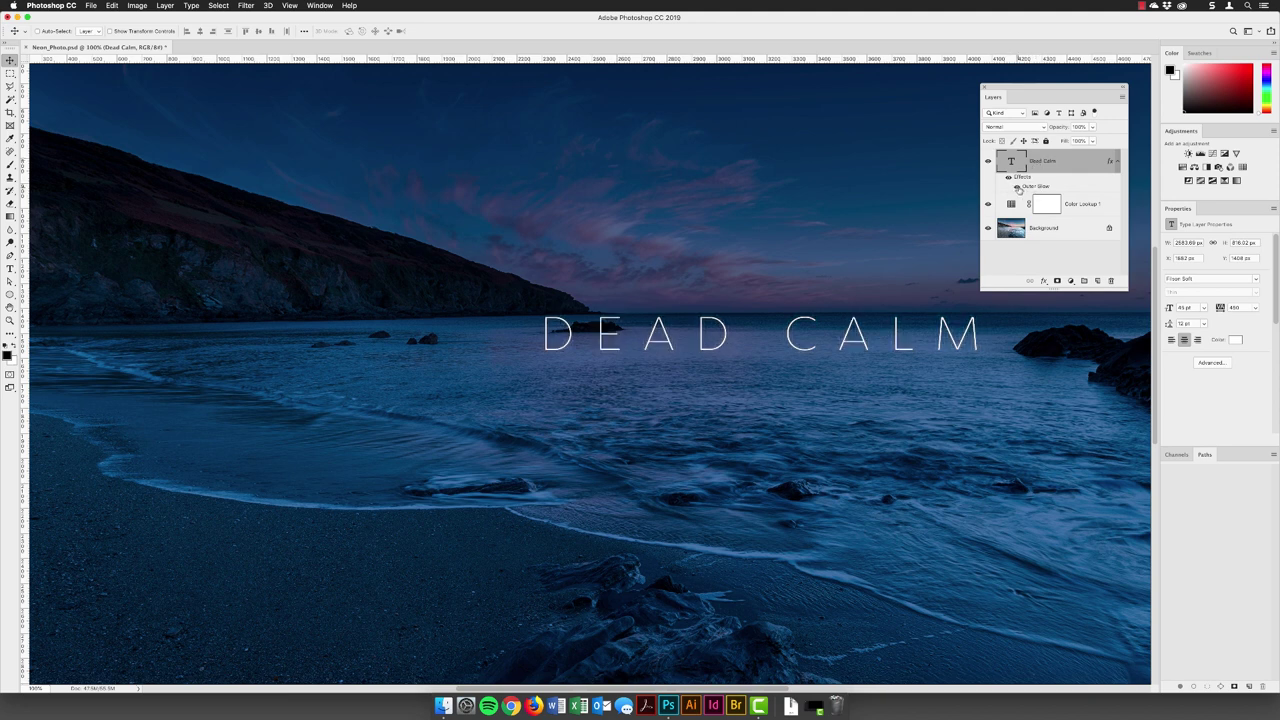
pyautogui.click(1017, 189)
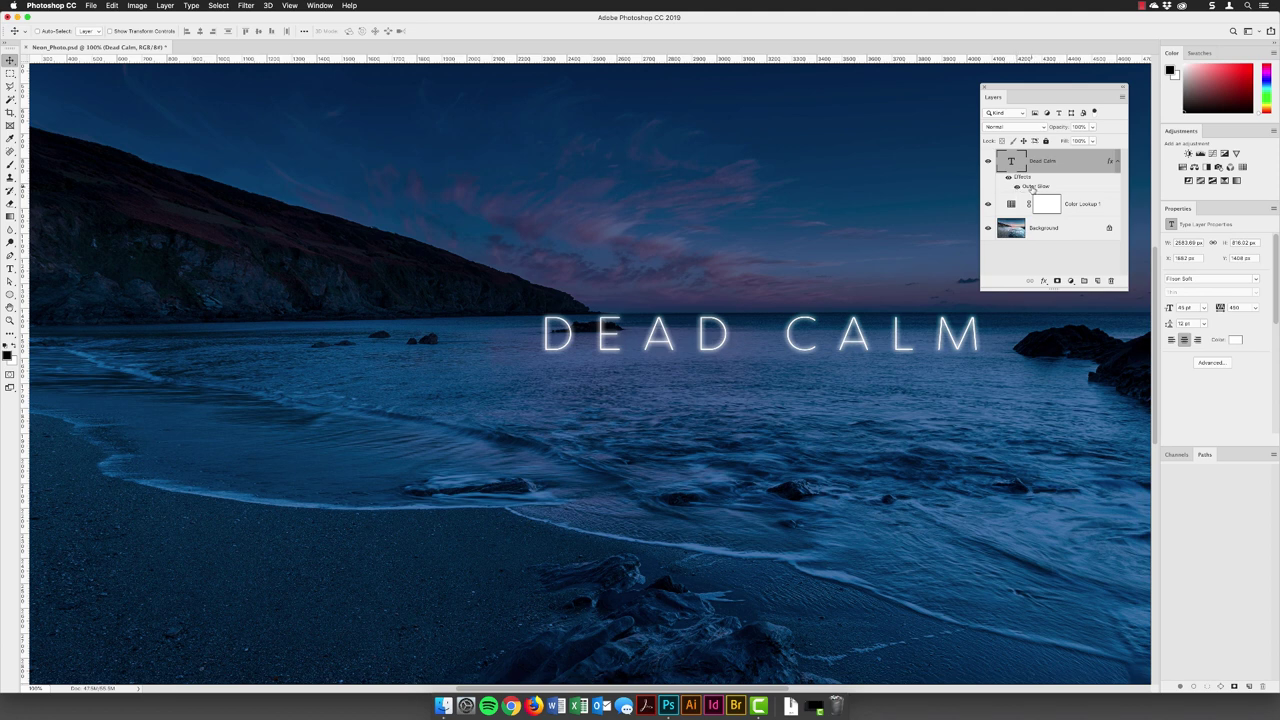
pyautogui.doubleClick(1032, 189)
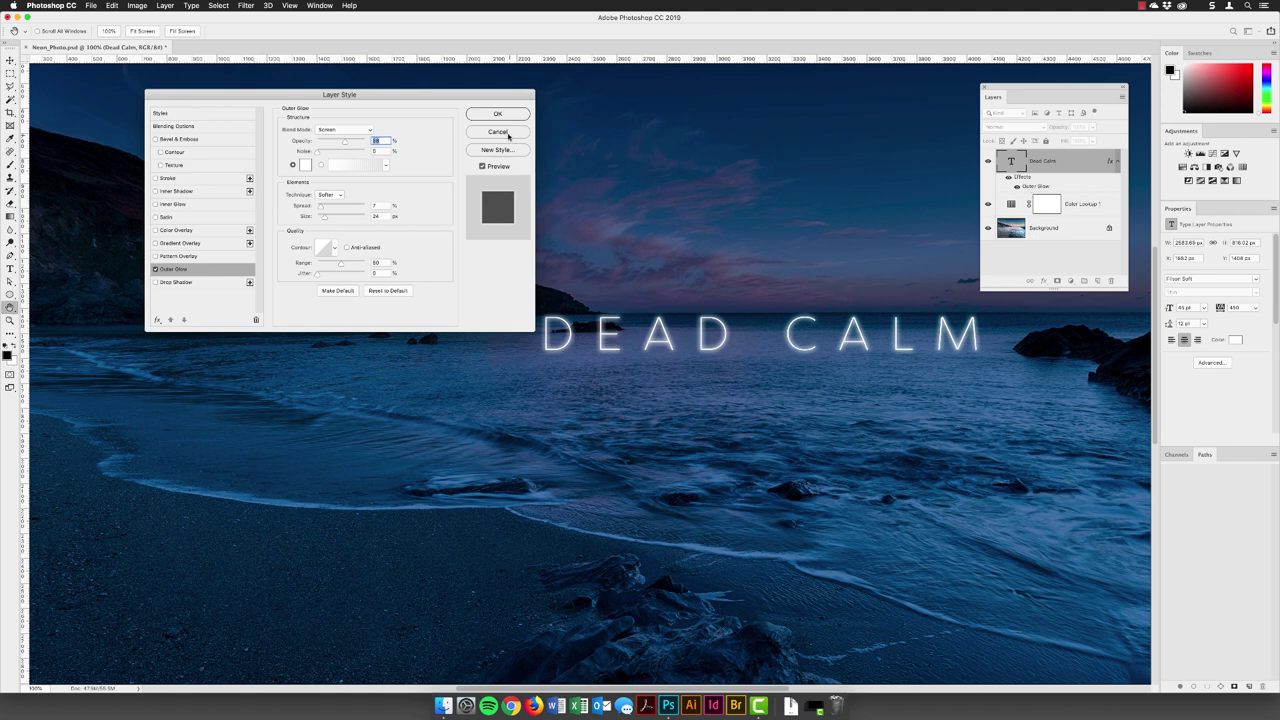
pyautogui.click(505, 134)
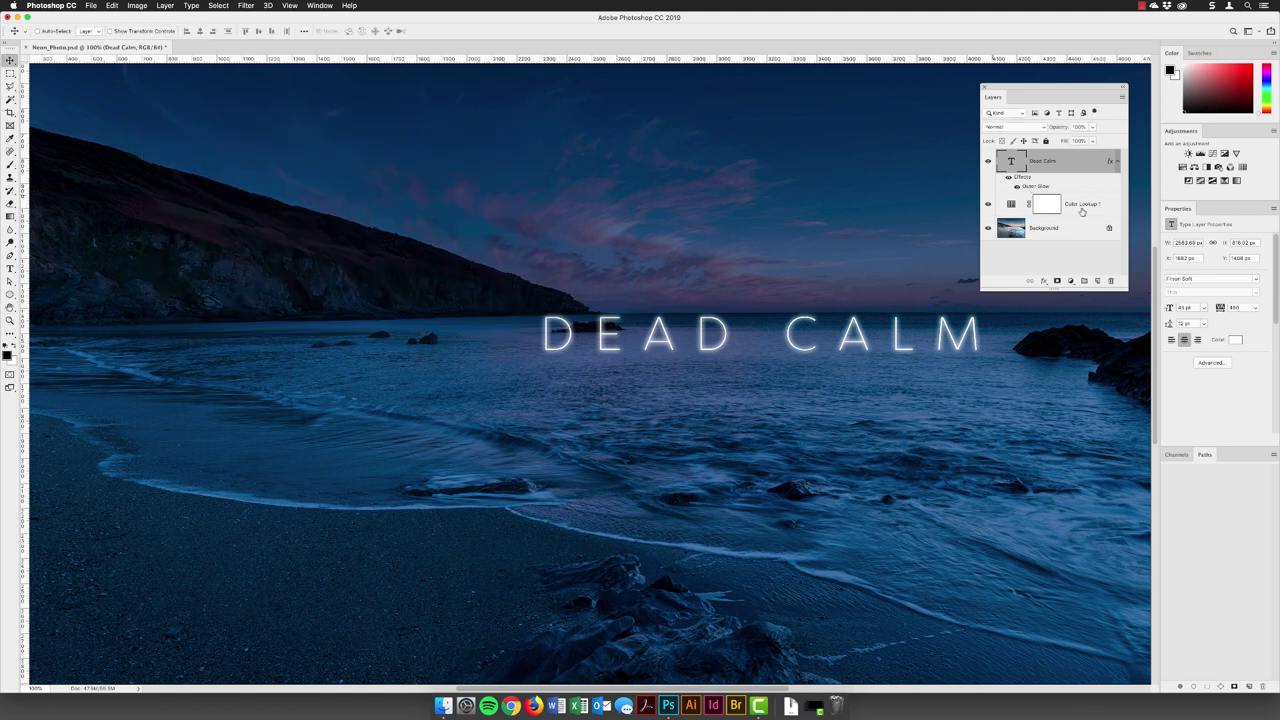
# Duplicate the Dead Calm text layer, label the copy yellow, and collapse its list of effects
pyautogui.moveTo(1045, 286); pyautogui.dragTo(860, 330)
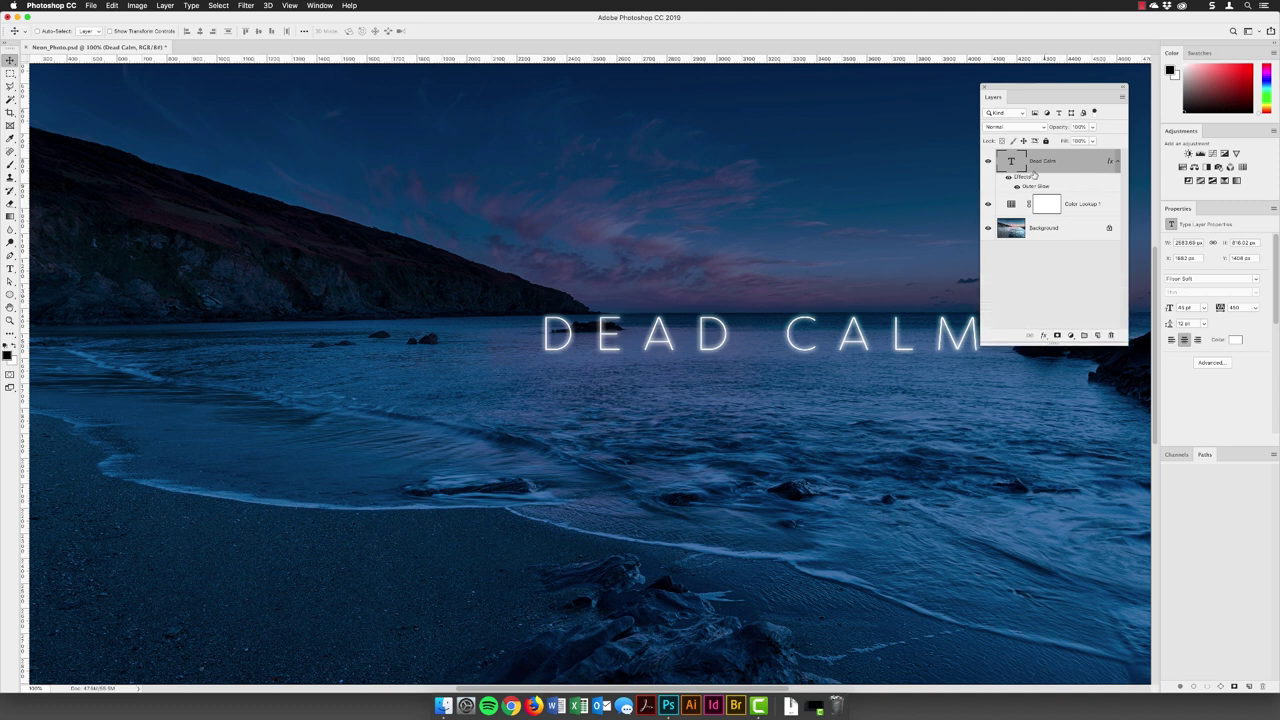
pyautogui.moveTo(1010, 163); pyautogui.dragTo(1097, 336)
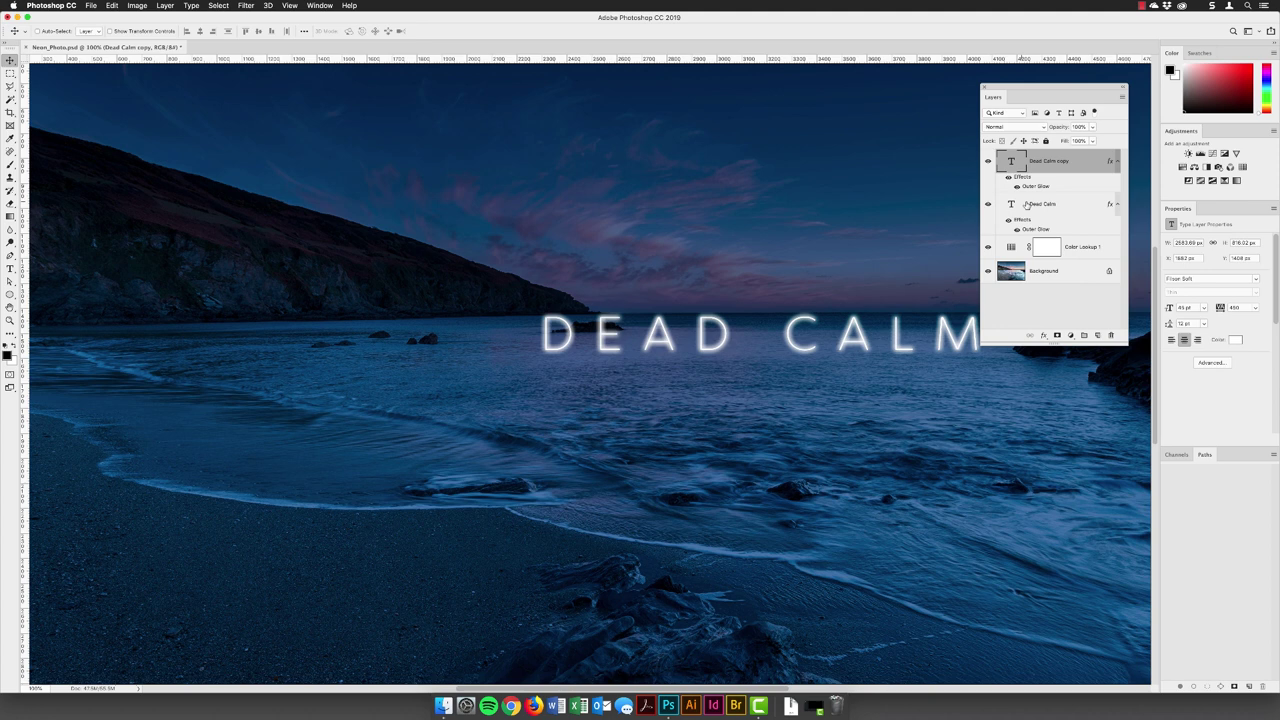
pyautogui.rightClick(988, 163)
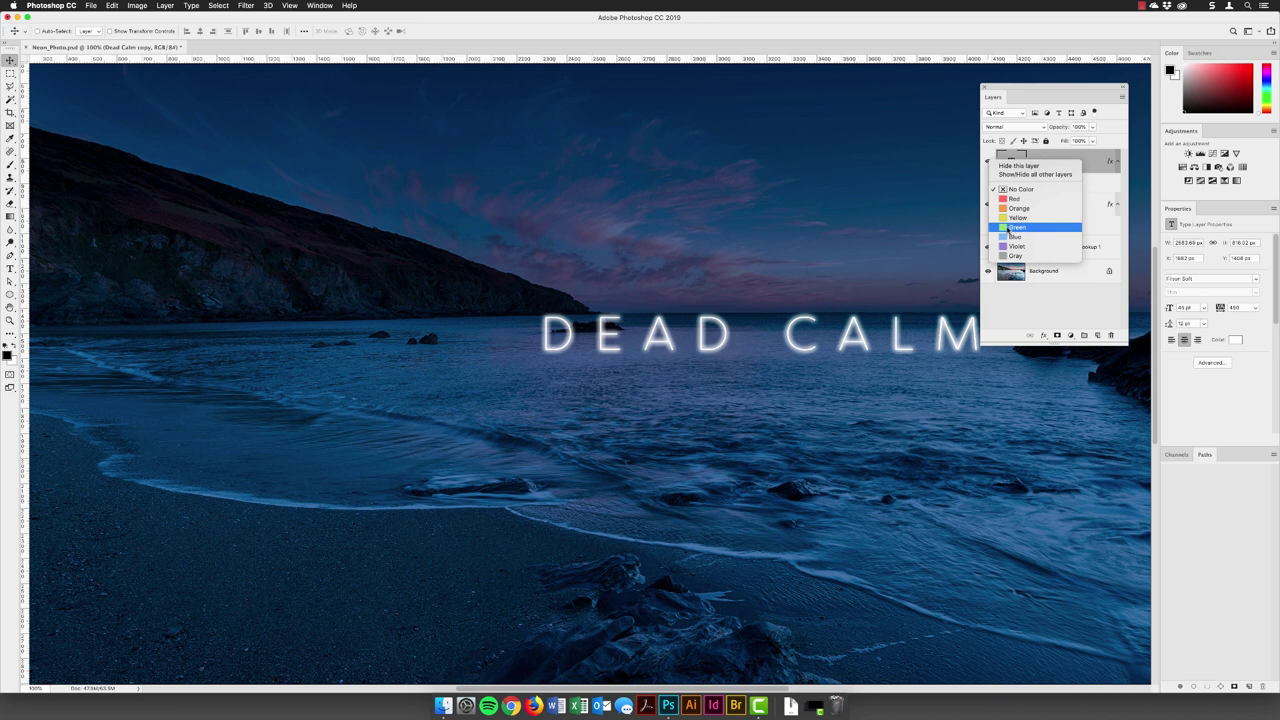
pyautogui.click(1013, 229)
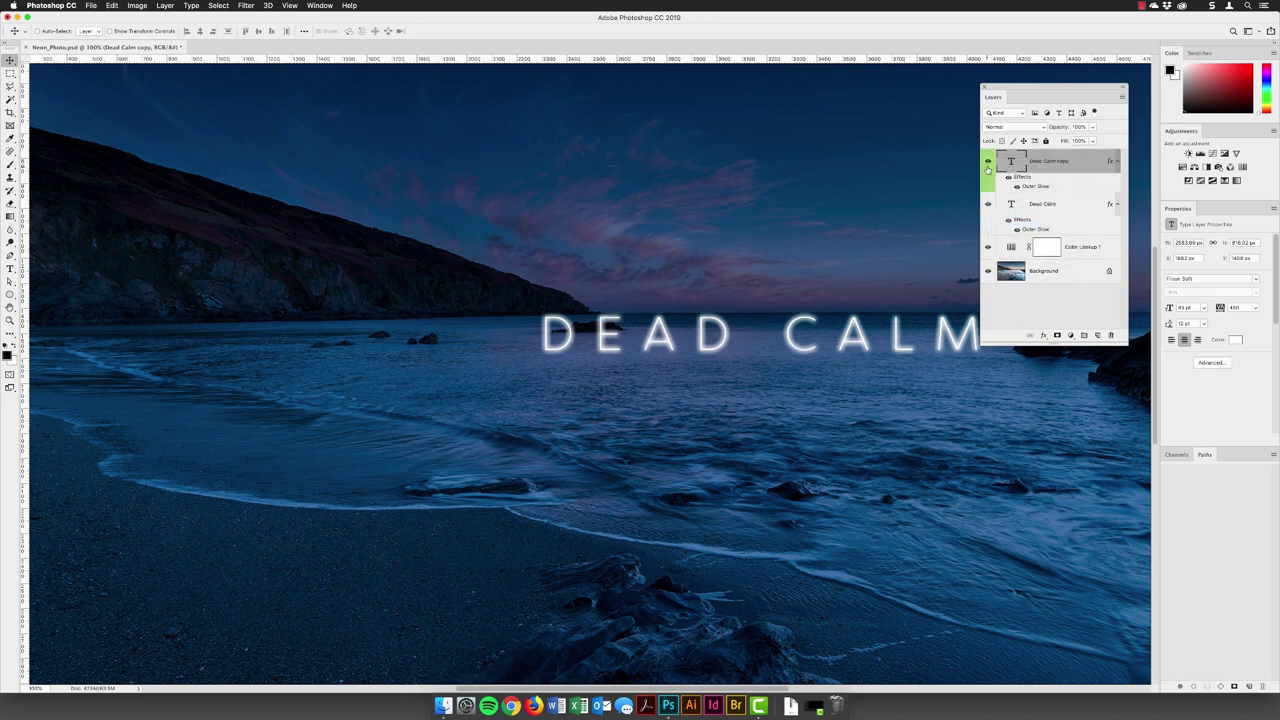
pyautogui.rightClick(987, 162)
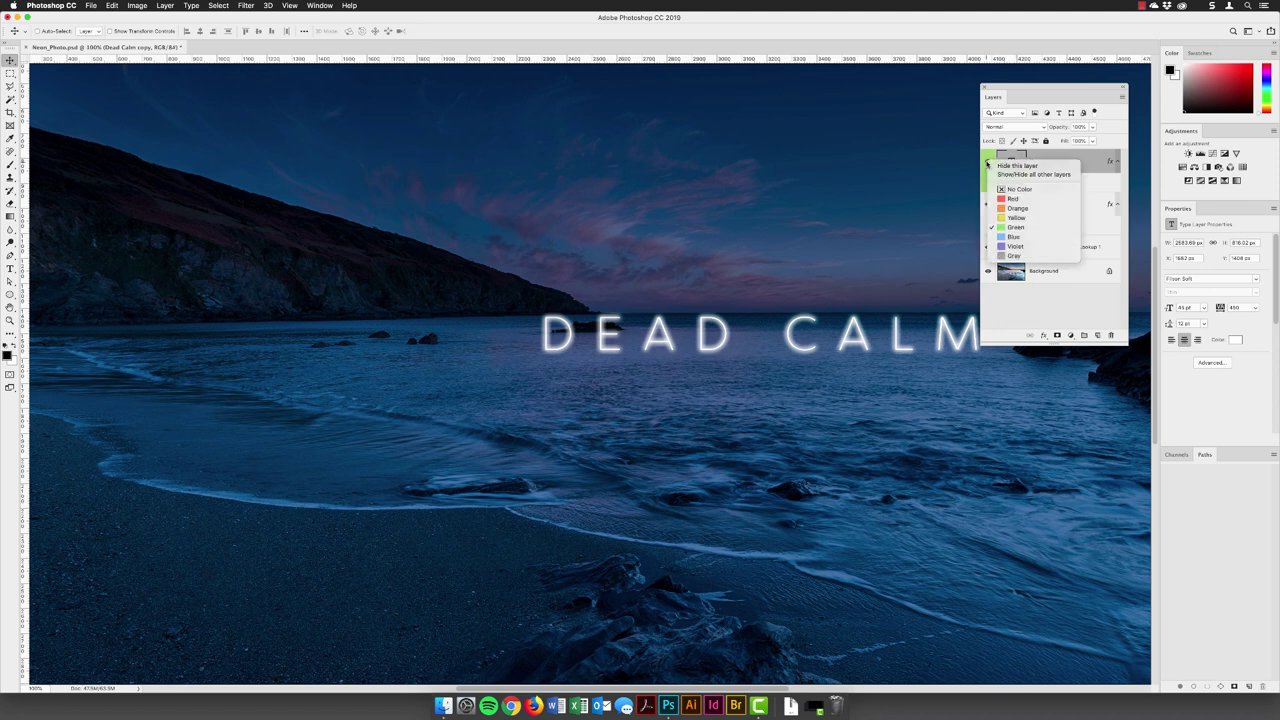
pyautogui.click(1018, 218)
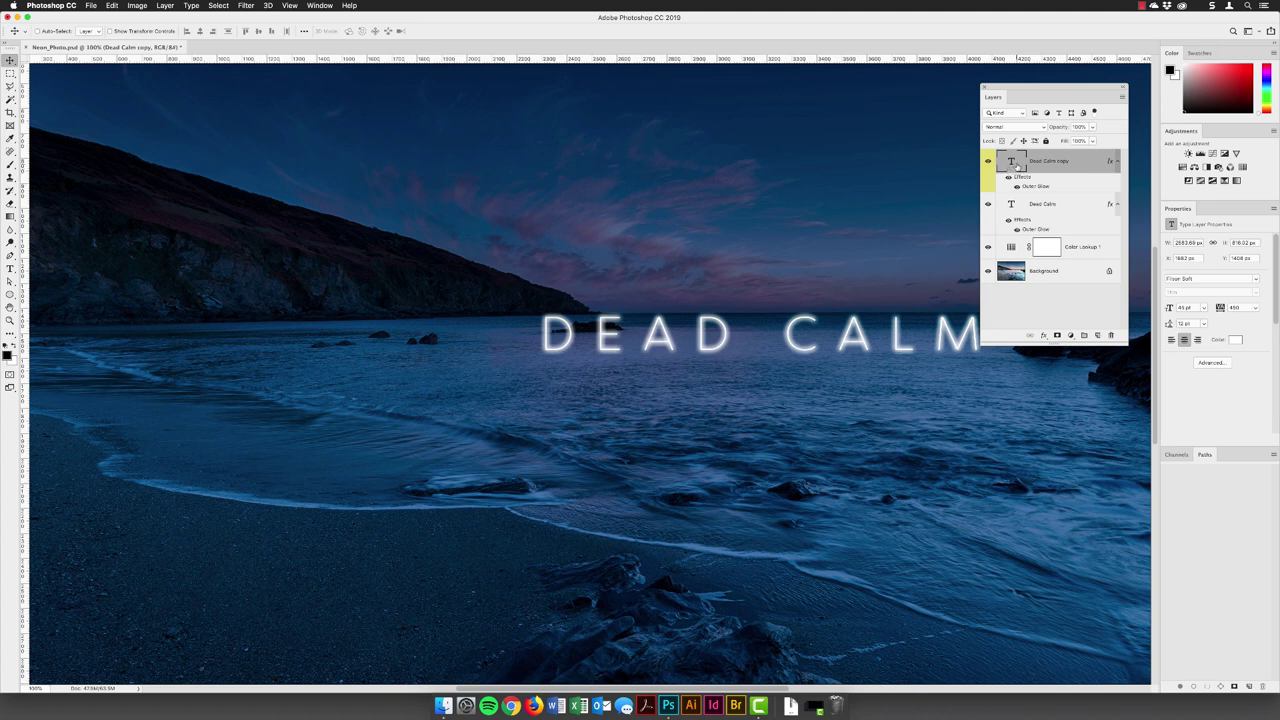
pyautogui.click(1117, 161)
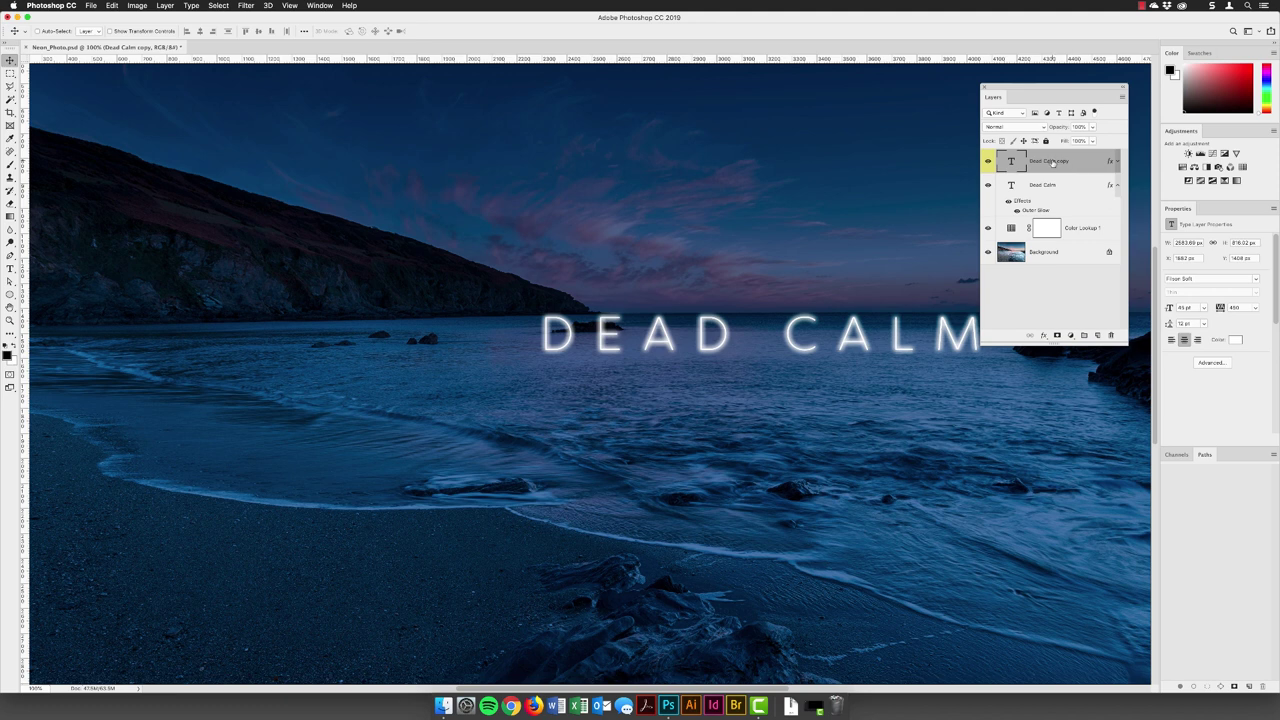
# Label the original Dead Calm layer blue and convert it to a Smart Object
pyautogui.click(1049, 189)
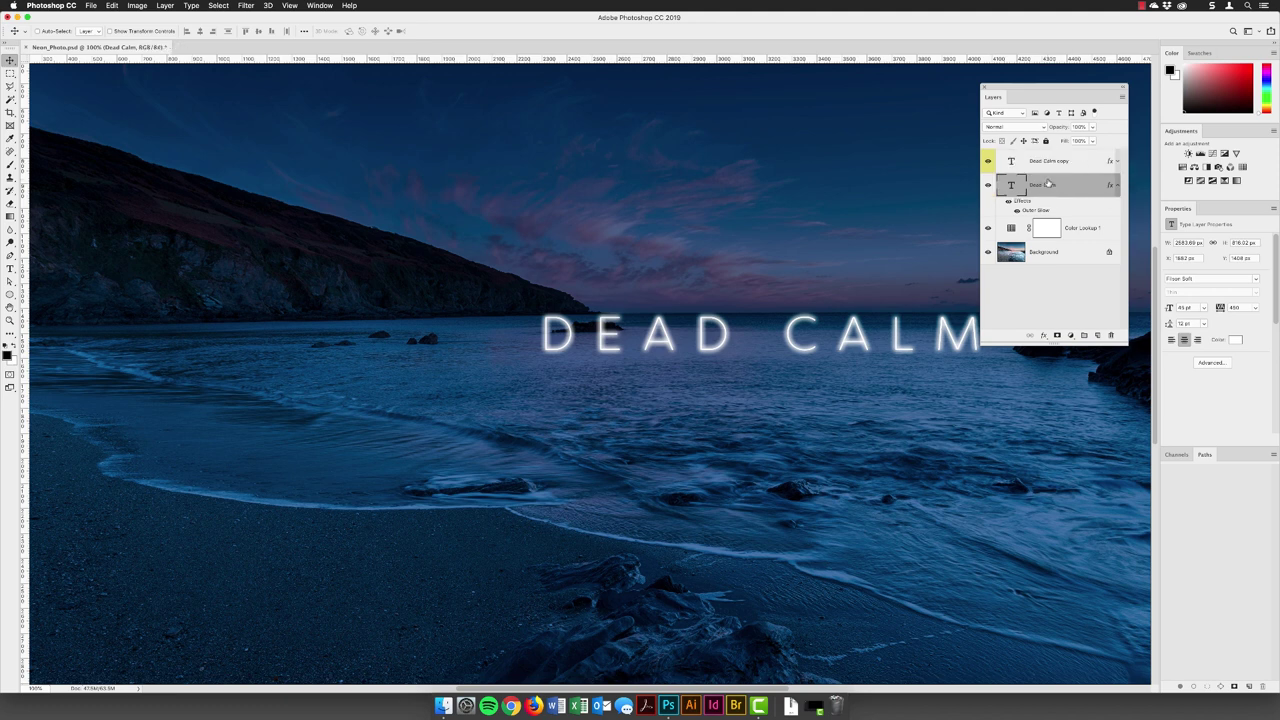
pyautogui.rightClick(987, 187)
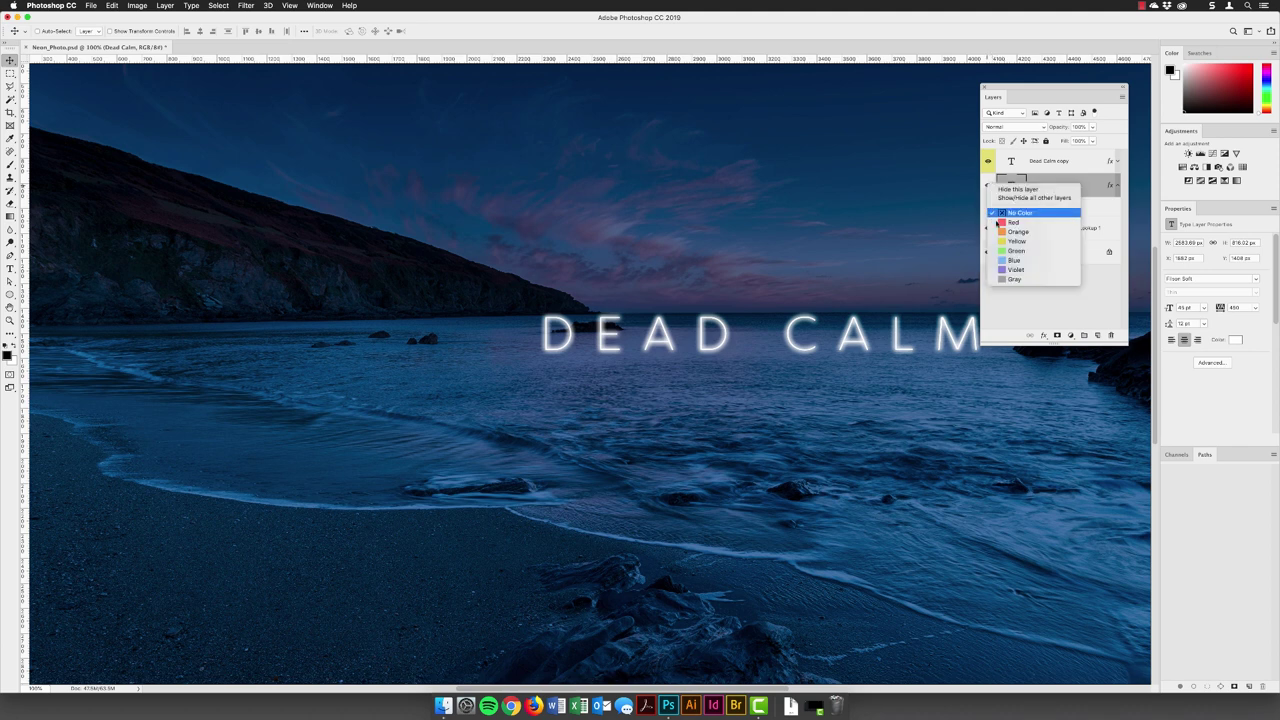
pyautogui.click(1004, 261)
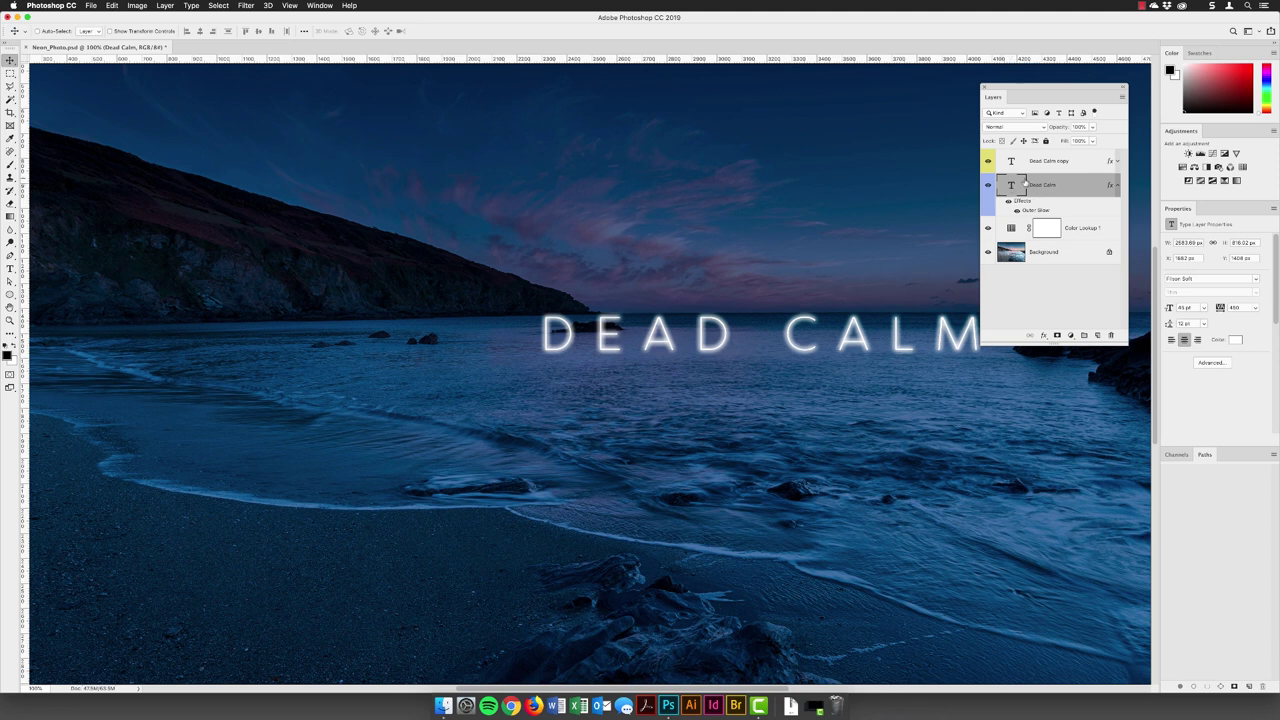
pyautogui.rightClick(1045, 187)
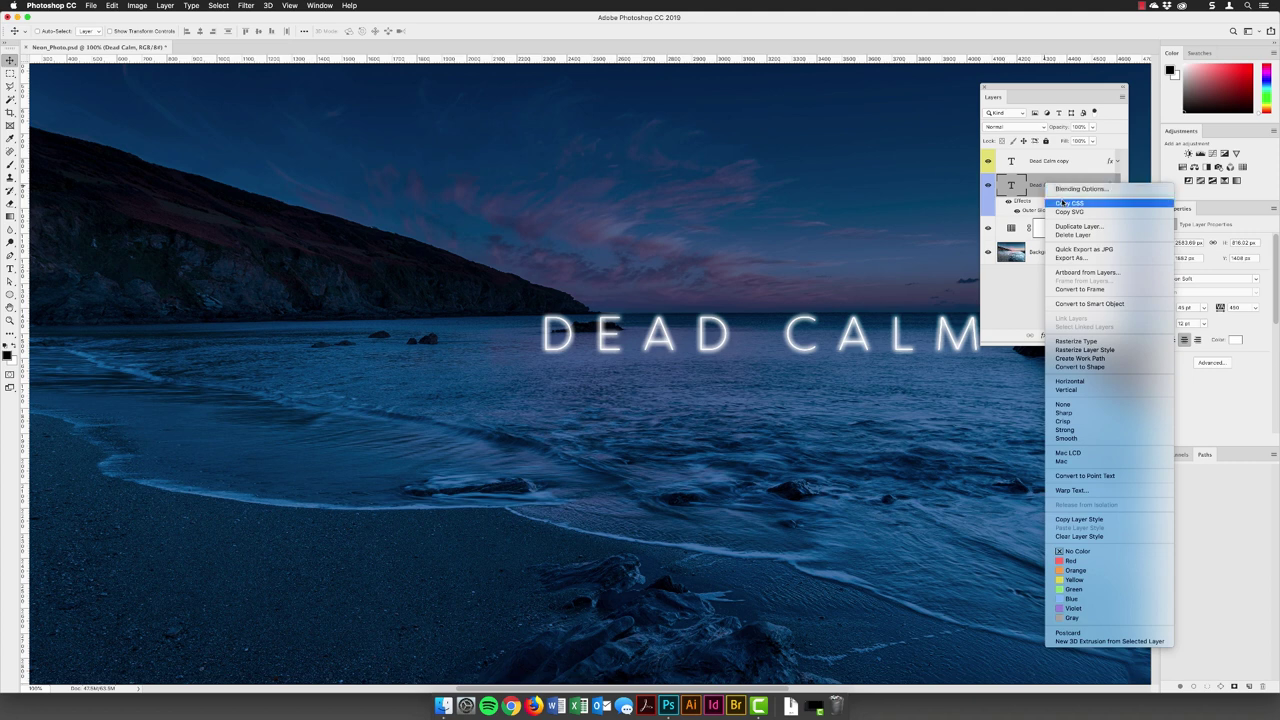
pyautogui.click(1059, 303)
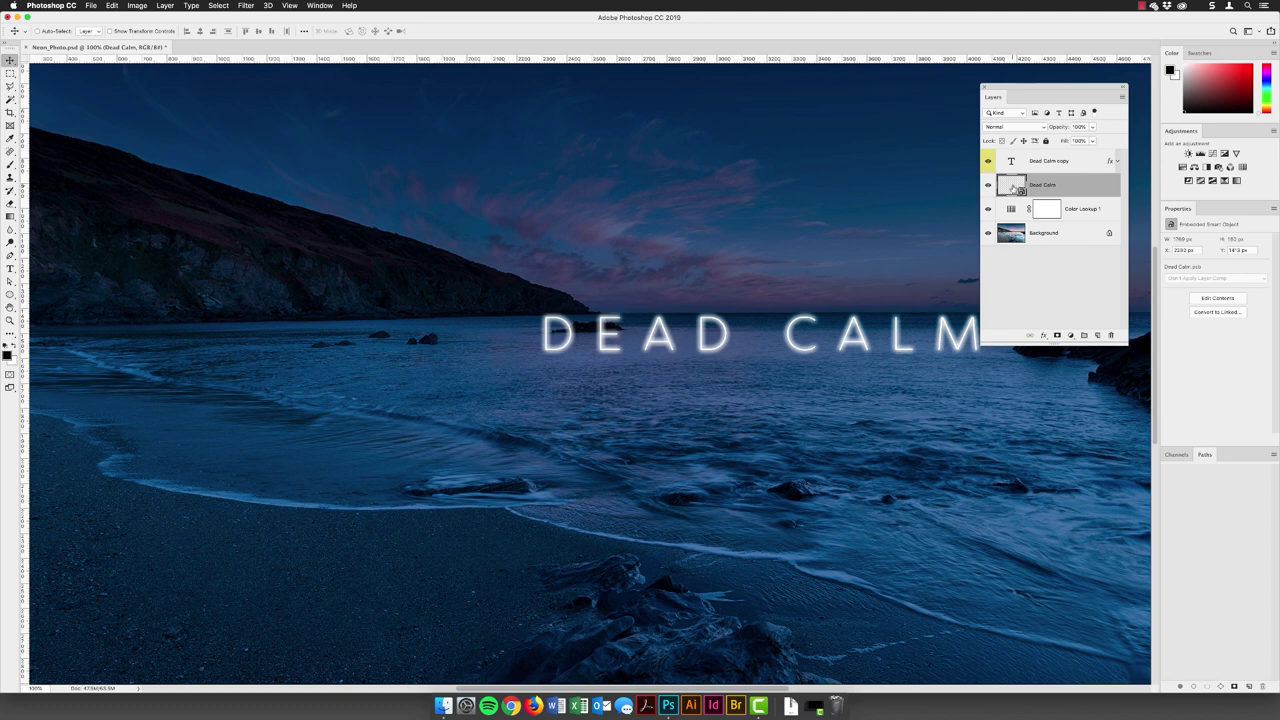
# Flip the Dead Calm Smart Object vertically with Free Transform and move it straight down about 206 px, beneath the upright title
pyautogui.click(111, 6)
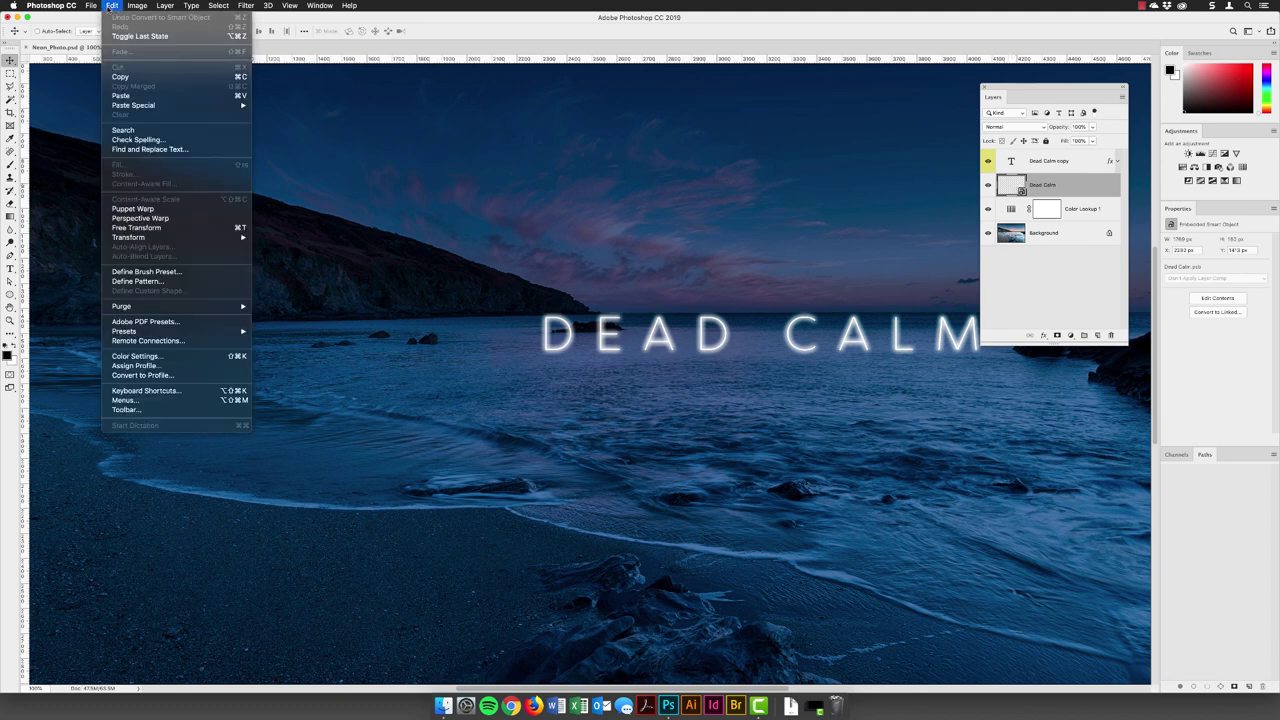
pyautogui.click(140, 228)
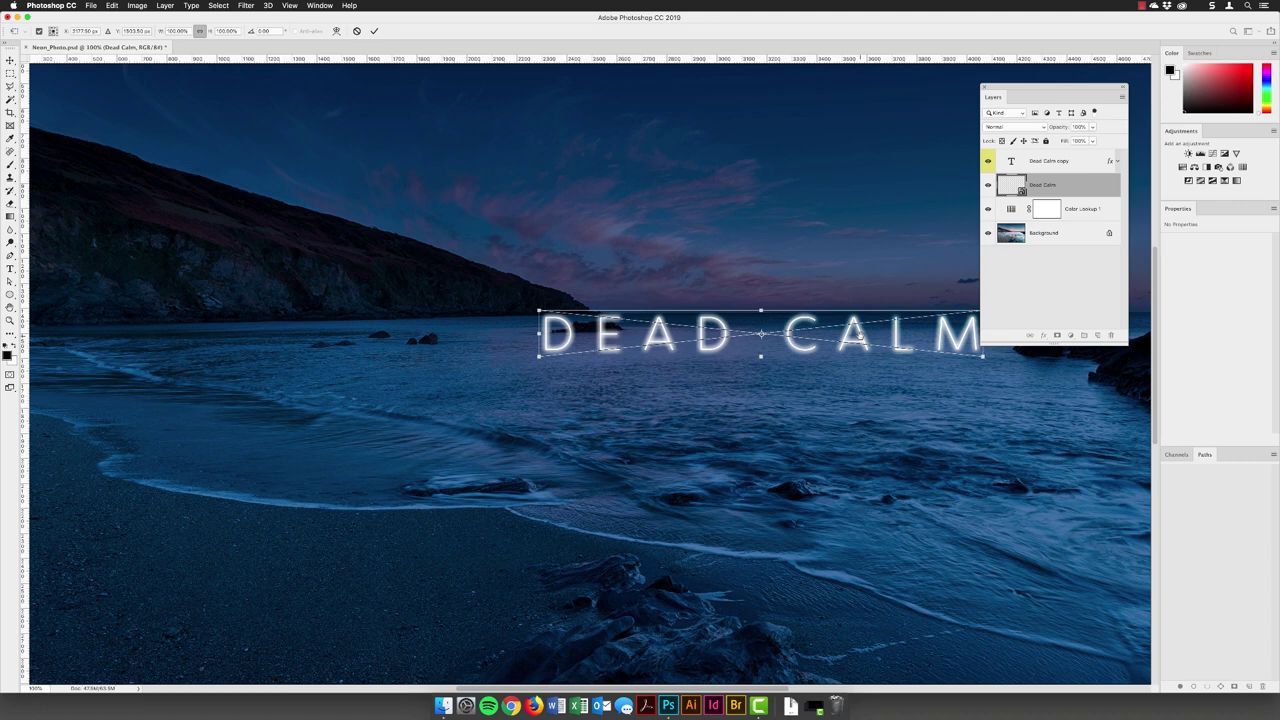
pyautogui.hscroll(5, 740, 335)
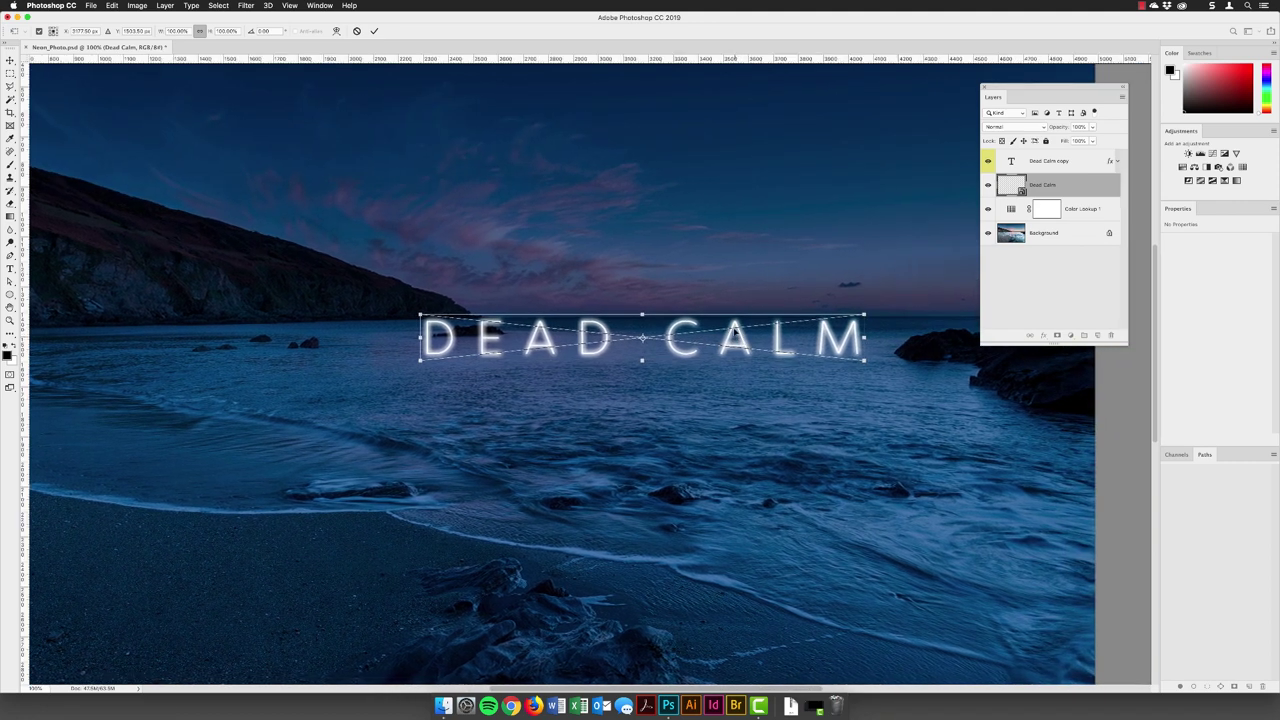
pyautogui.rightClick(738, 331)
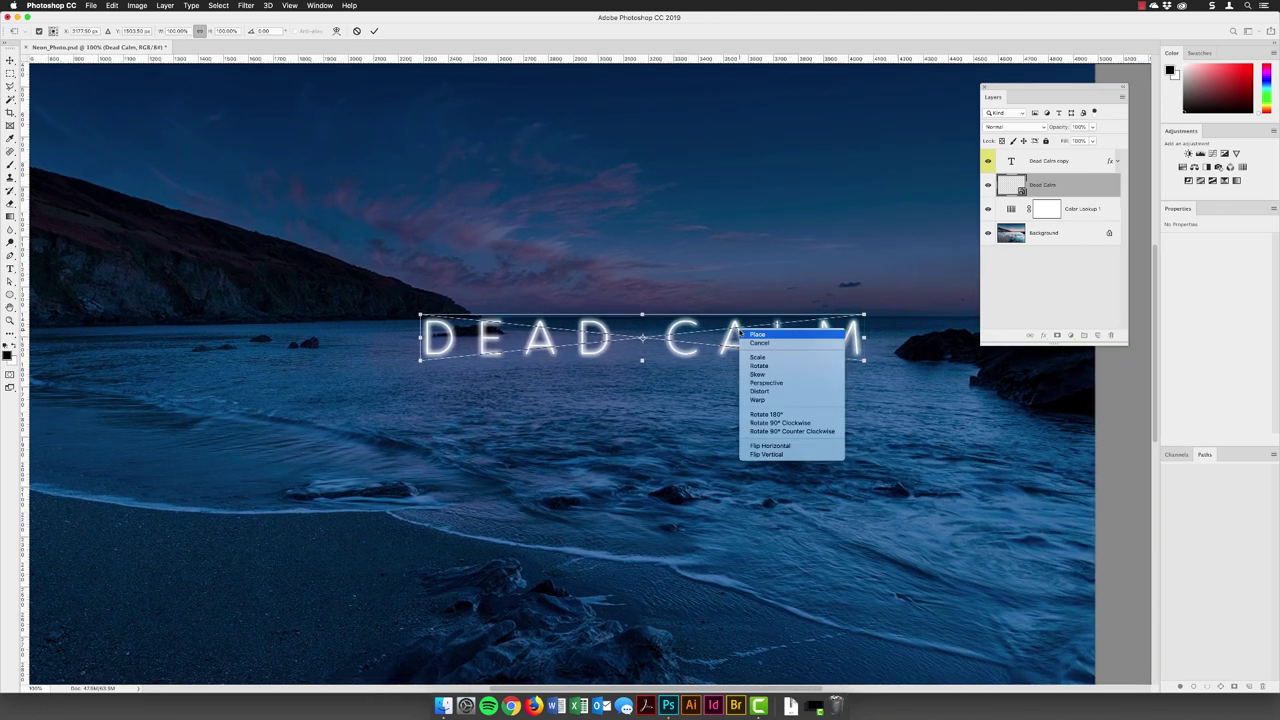
pyautogui.click(767, 455)
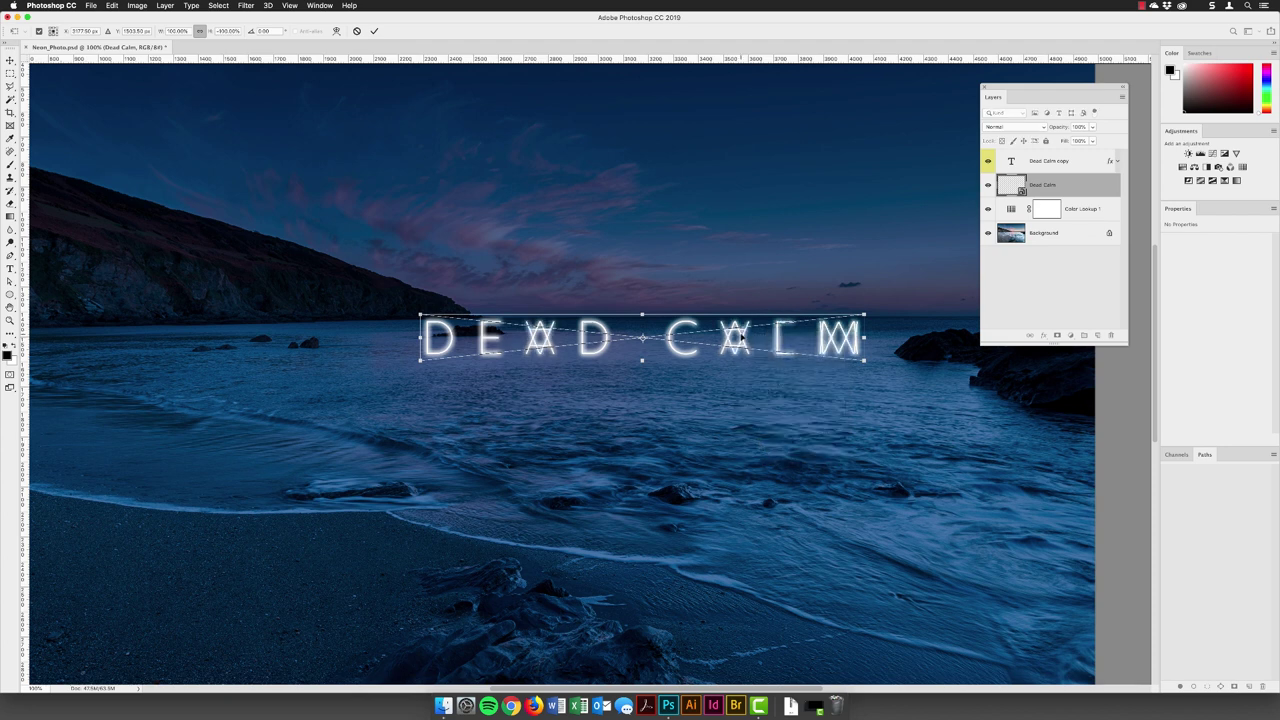
pyautogui.moveTo(740, 336); pyautogui.dragTo(737, 383)
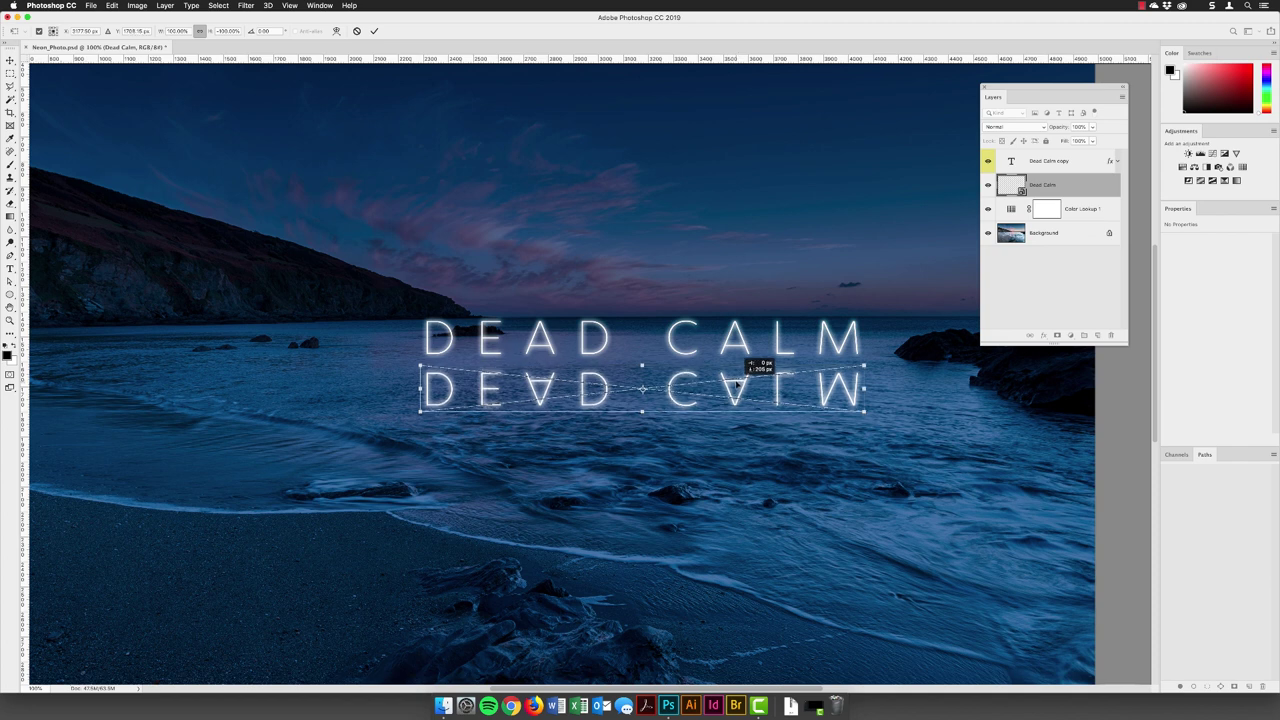
pyautogui.moveTo(737, 383); pyautogui.dragTo(737, 383)
pyautogui.click(374, 32)
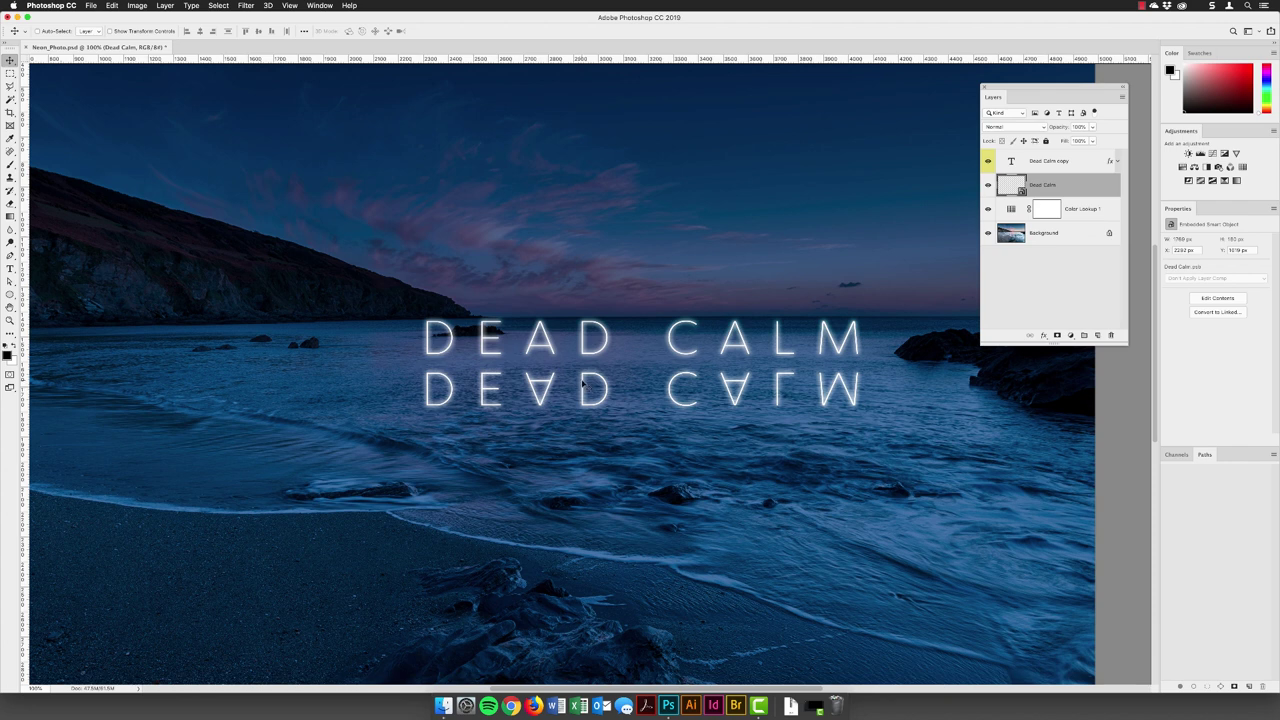
# Label the flipped Smart Object layer blue and rename it REFLECTION
pyautogui.rightClick(987, 187)
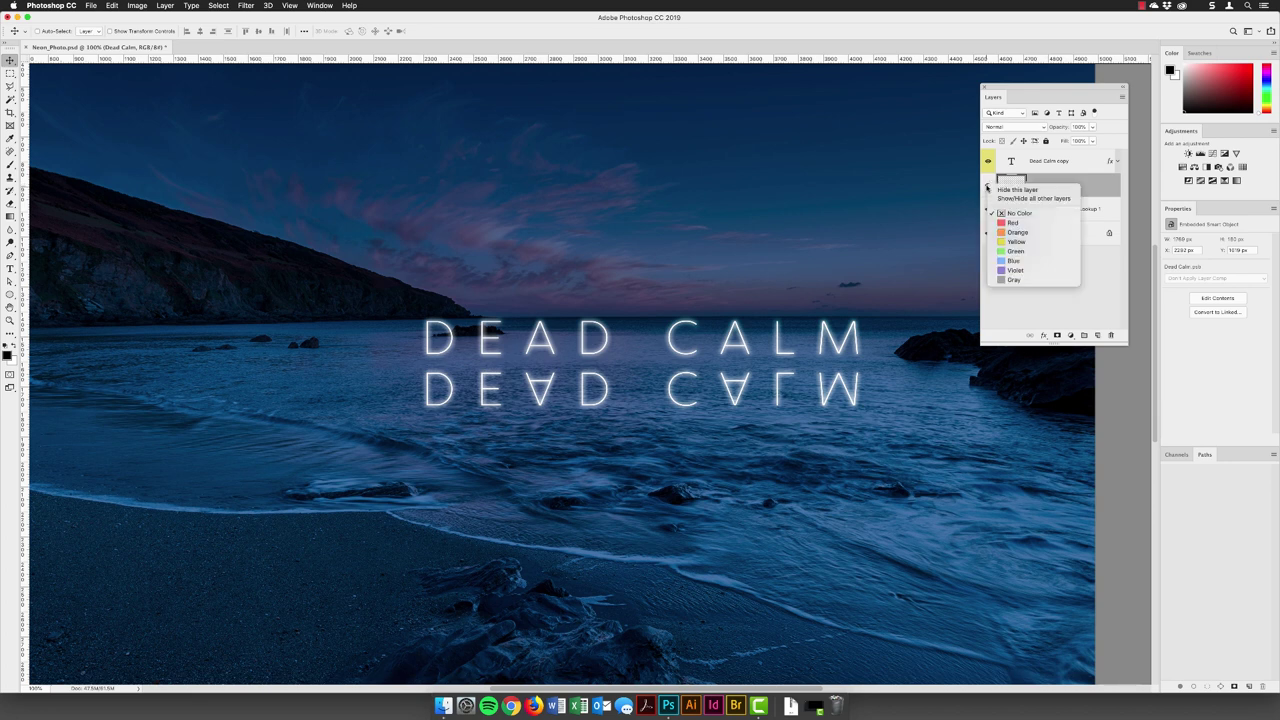
pyautogui.click(1013, 260)
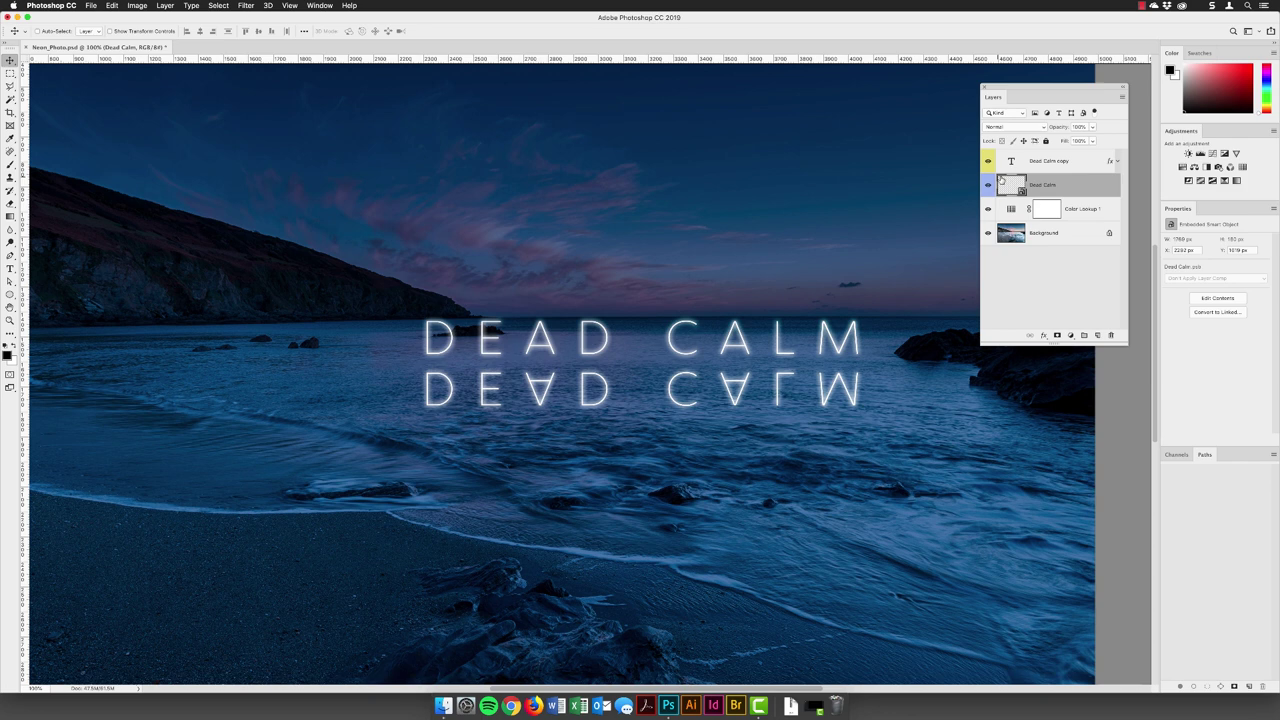
pyautogui.doubleClick(1050, 185)
pyautogui.write('REFLECTION')
pyautogui.press('Return')
# Apply a Ripple distortion to the REFLECTION layer with an amount of about 400% and Medium size
pyautogui.click(246, 6)
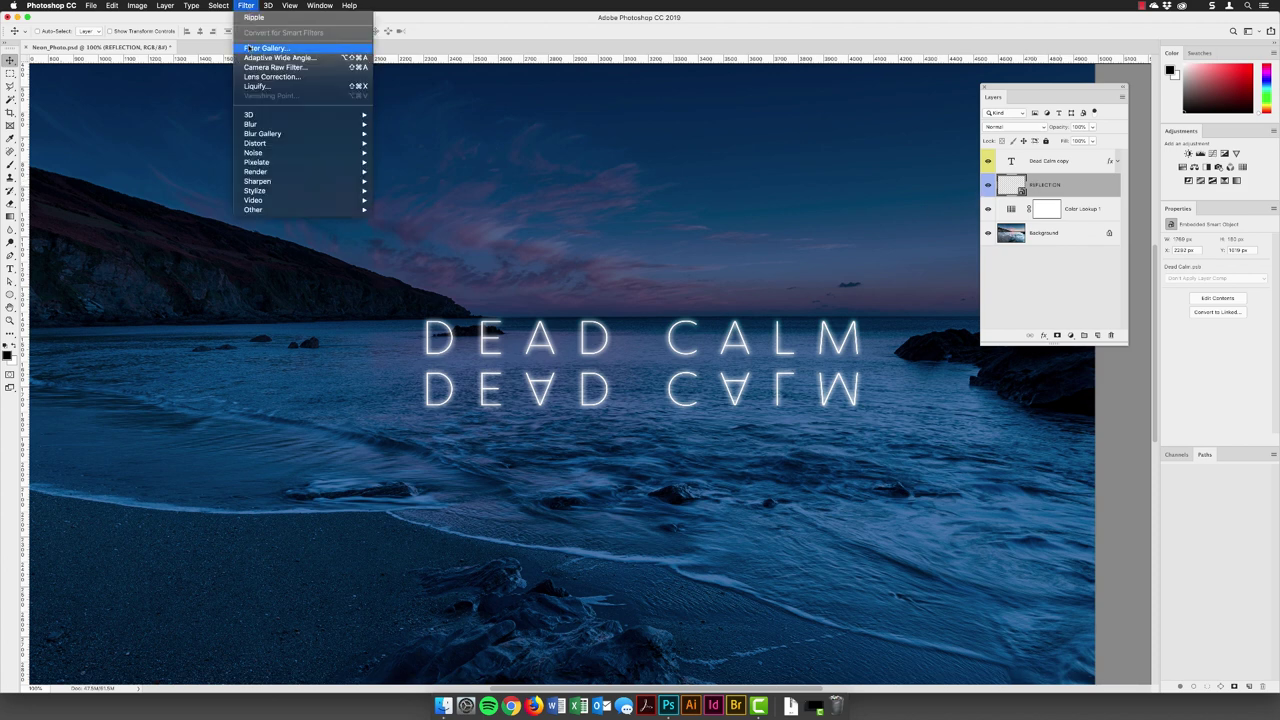
pyautogui.moveTo(330, 143)
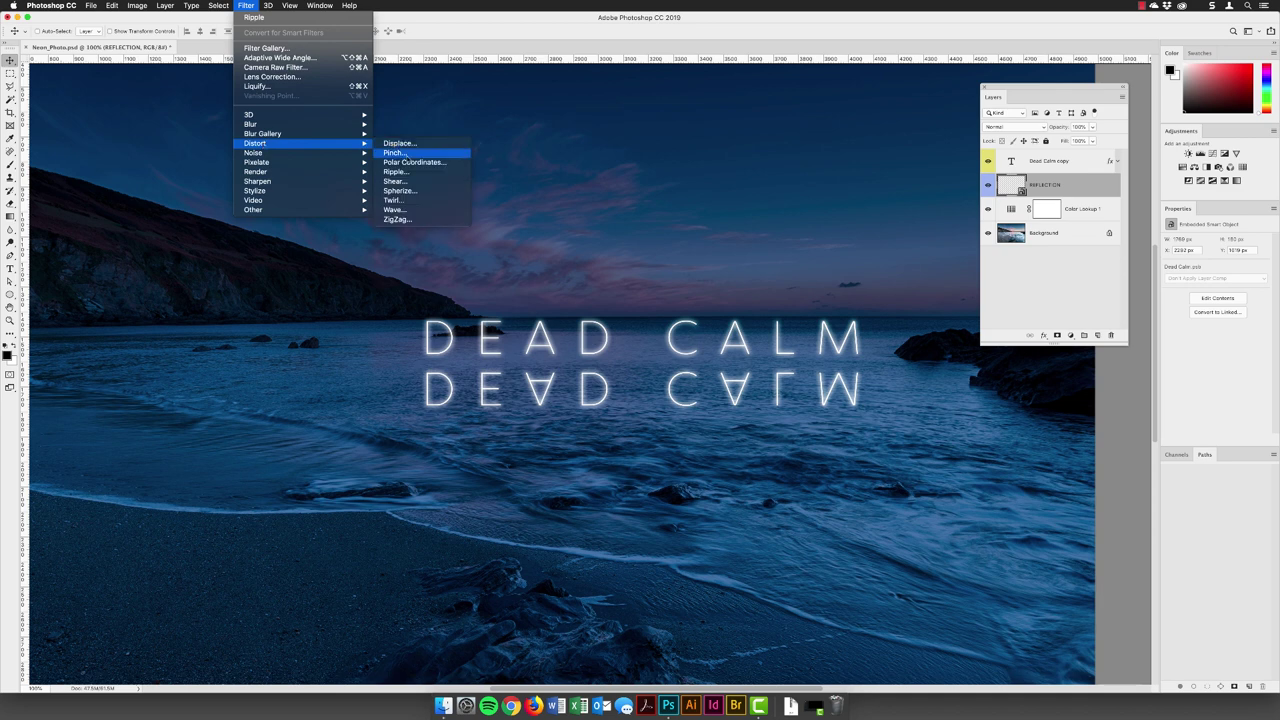
pyautogui.click(405, 172)
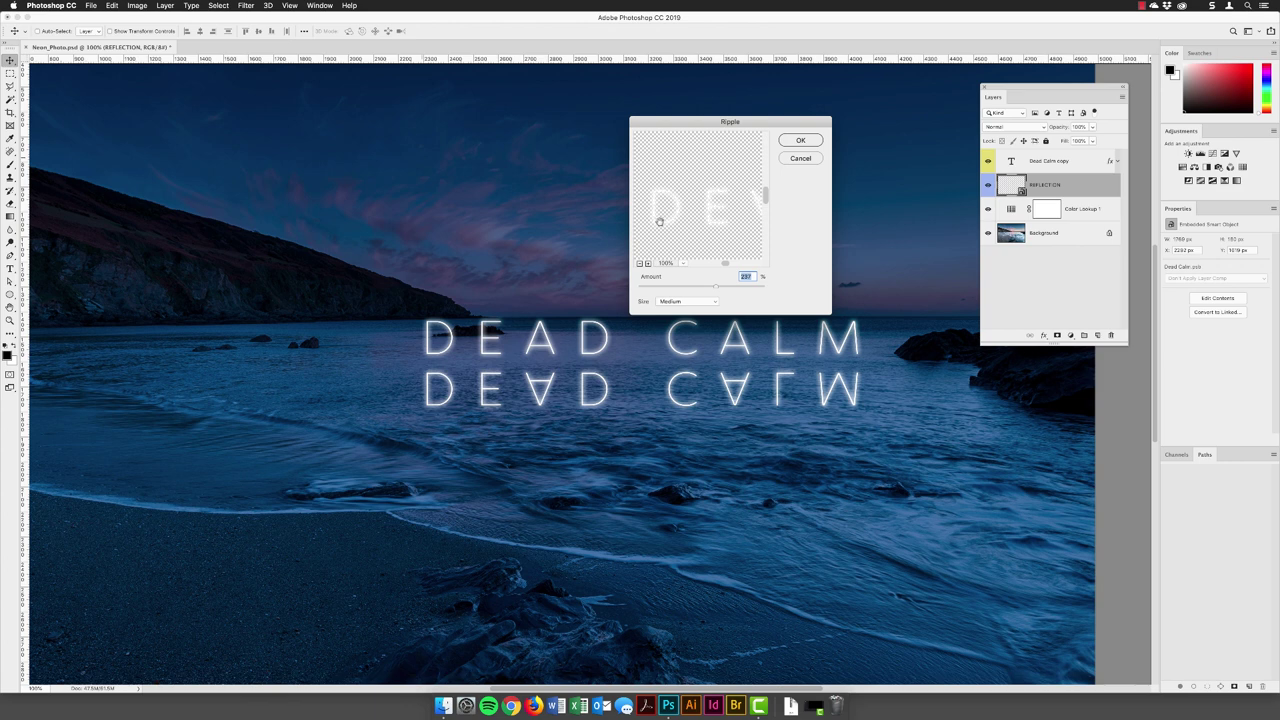
pyautogui.moveTo(660, 221); pyautogui.dragTo(673, 208)
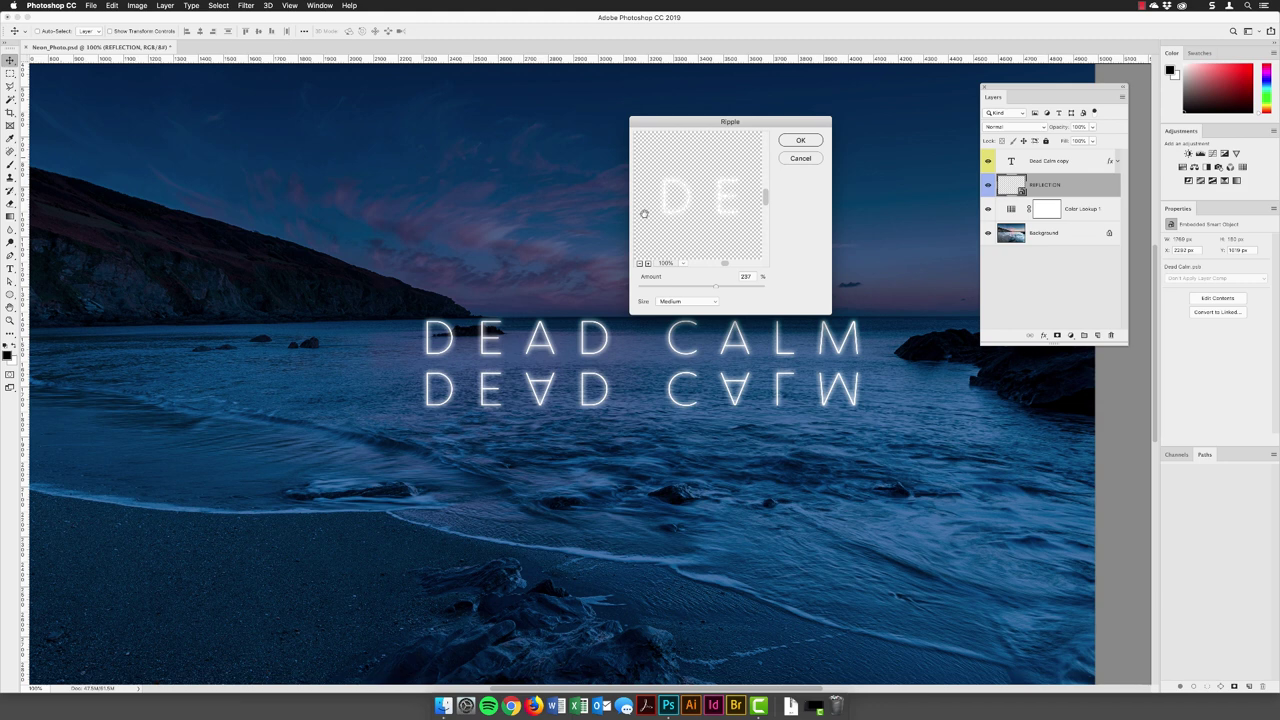
pyautogui.moveTo(720, 287)
pyautogui.mouseDown()
pyautogui.moveTo(657, 288)
pyautogui.moveTo(726, 290)
pyautogui.mouseUp()
pyautogui.click(800, 140)
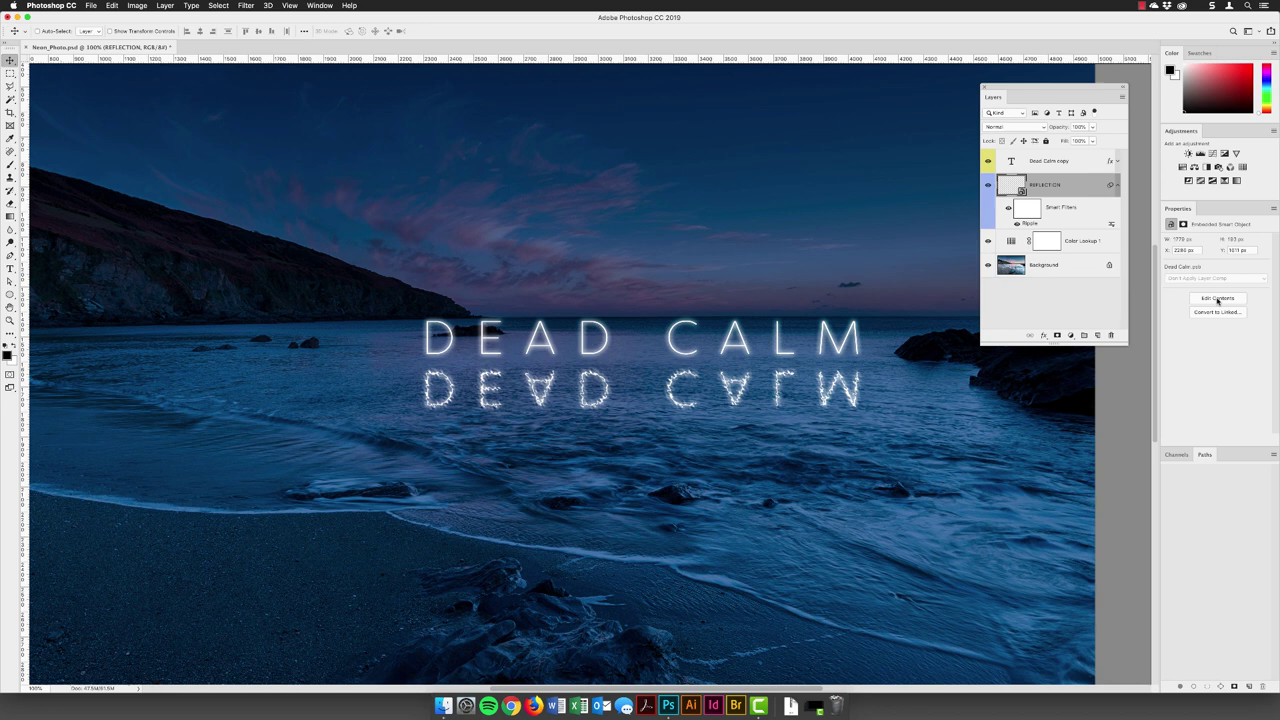
# Open the REFLECTION Smart Object's contents and select the entire canvas
pyautogui.doubleClick(1008, 184)
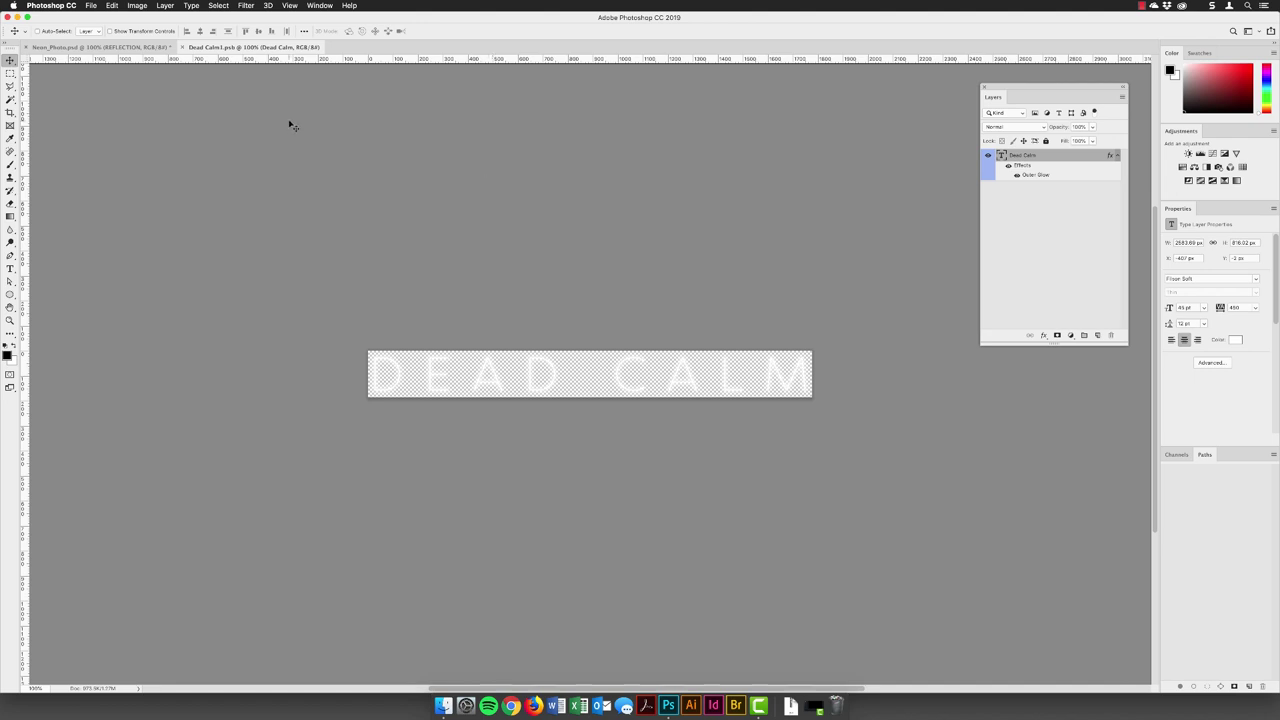
pyautogui.click(220, 6)
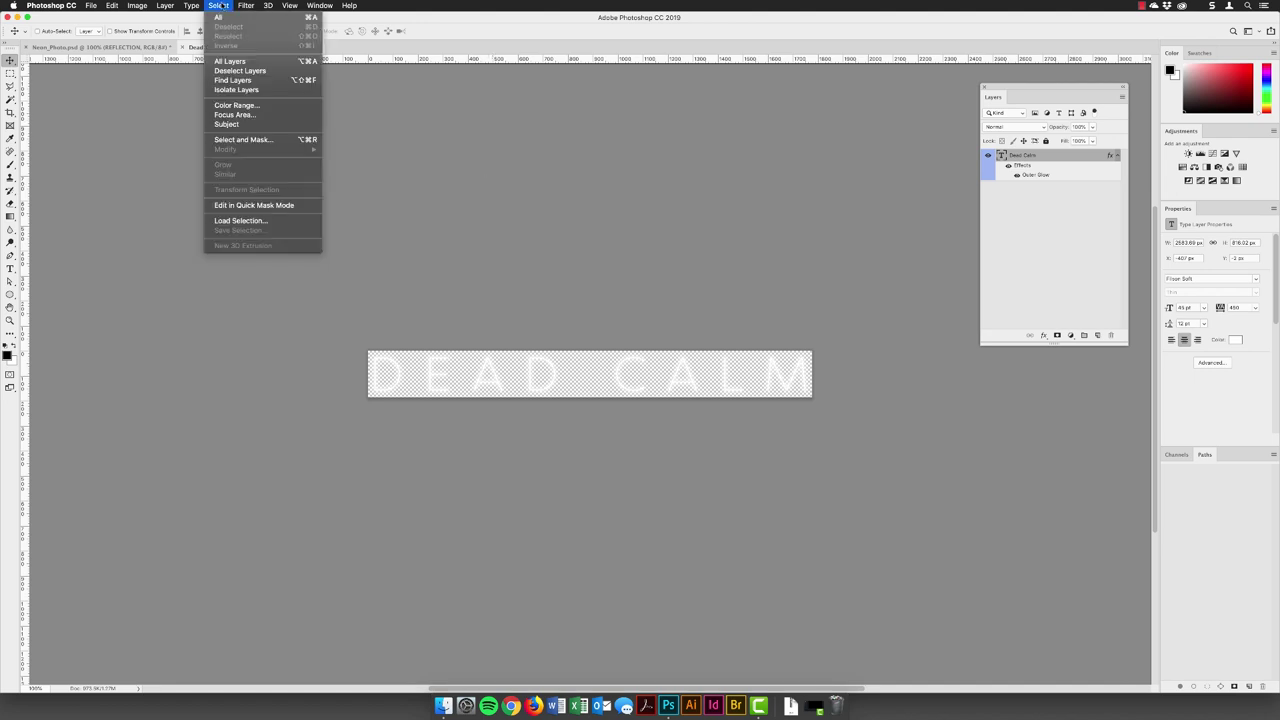
pyautogui.click(219, 17)
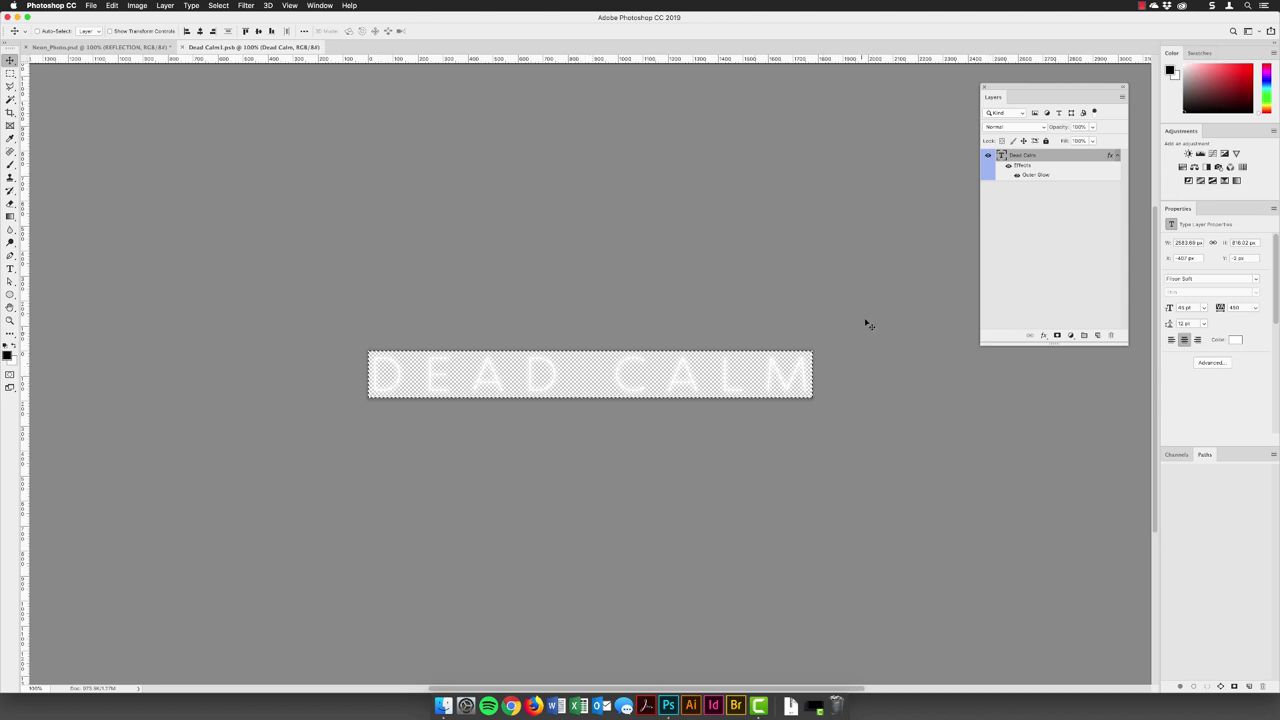
# Add a black Solid Color fill layer and move it beneath the Dead Calm text layer
pyautogui.click(1070, 336)
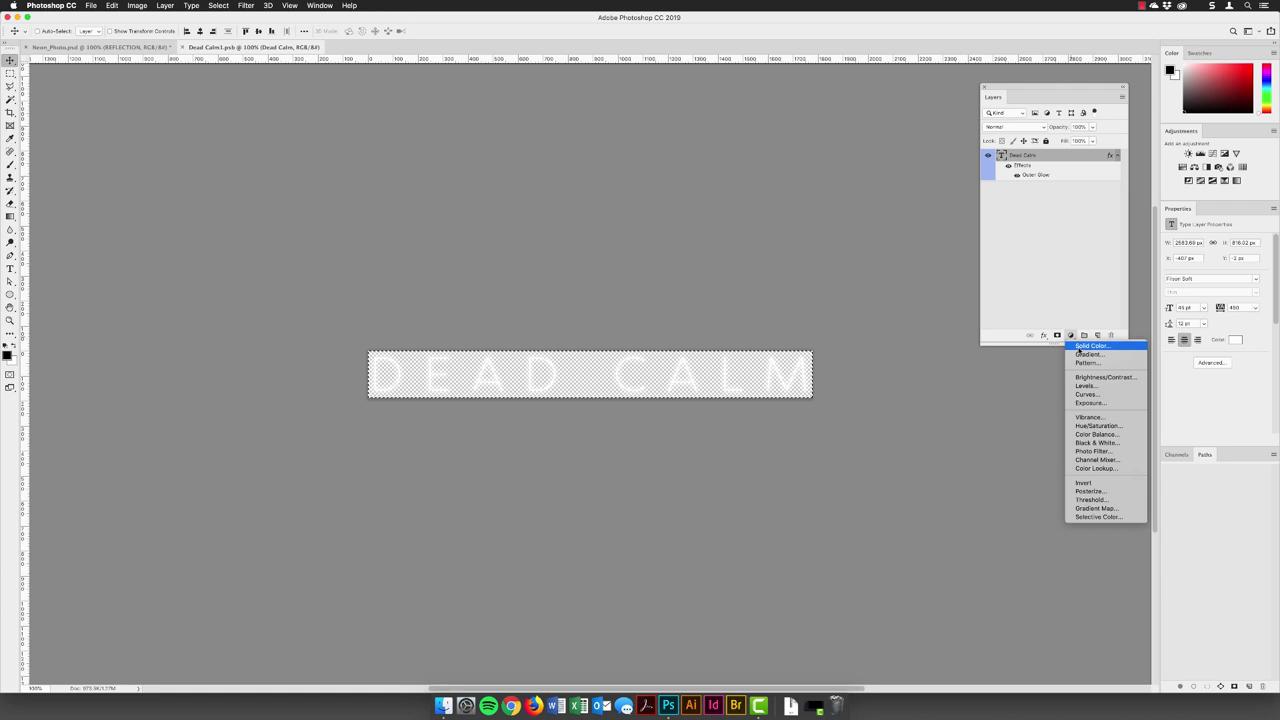
pyautogui.click(1082, 350)
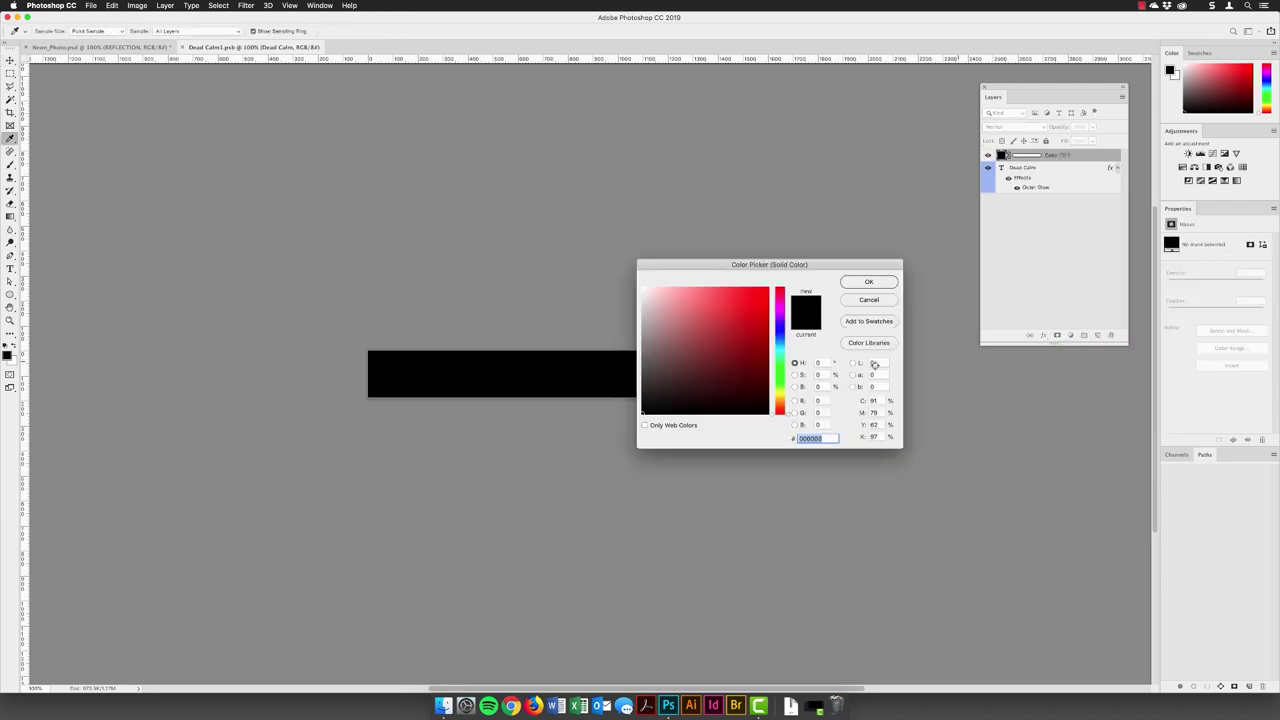
pyautogui.click(648, 410)
pyautogui.click(759, 300)
pyautogui.moveTo(759, 300); pyautogui.dragTo(723, 337)
pyautogui.moveTo(681, 388); pyautogui.dragTo(645, 412)
pyautogui.click(858, 286)
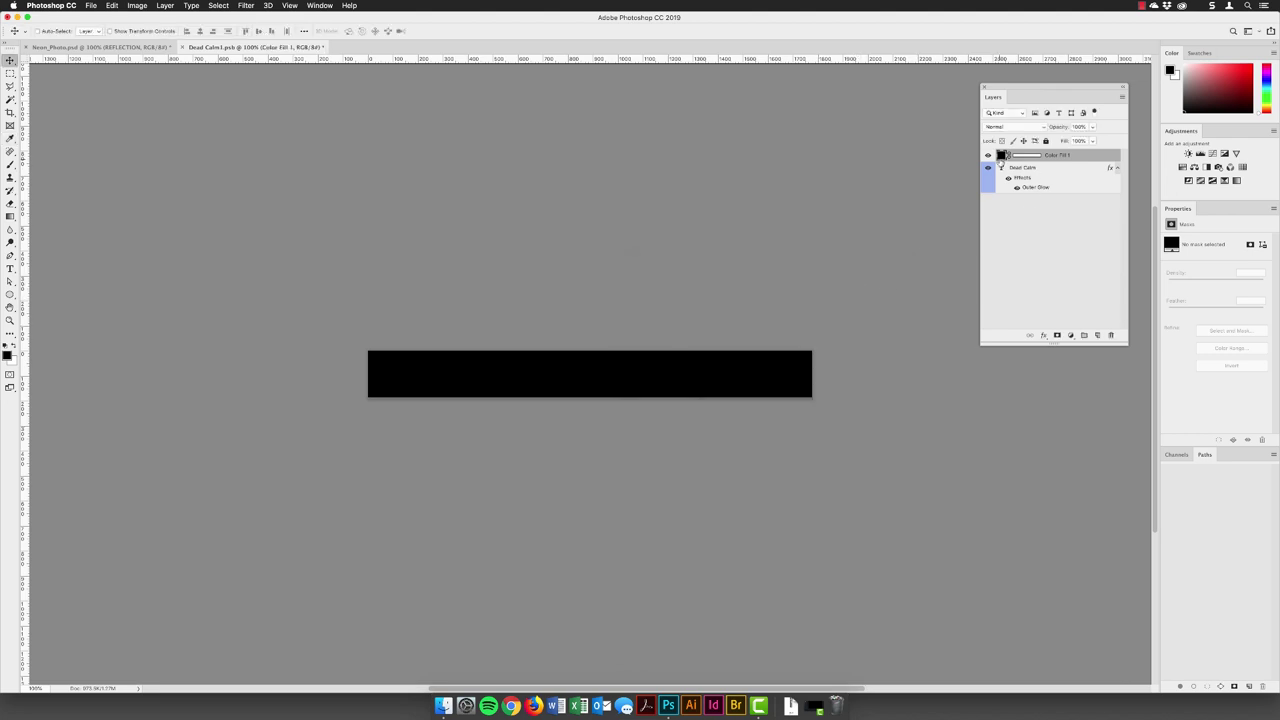
pyautogui.moveTo(1081, 155); pyautogui.dragTo(1079, 193)
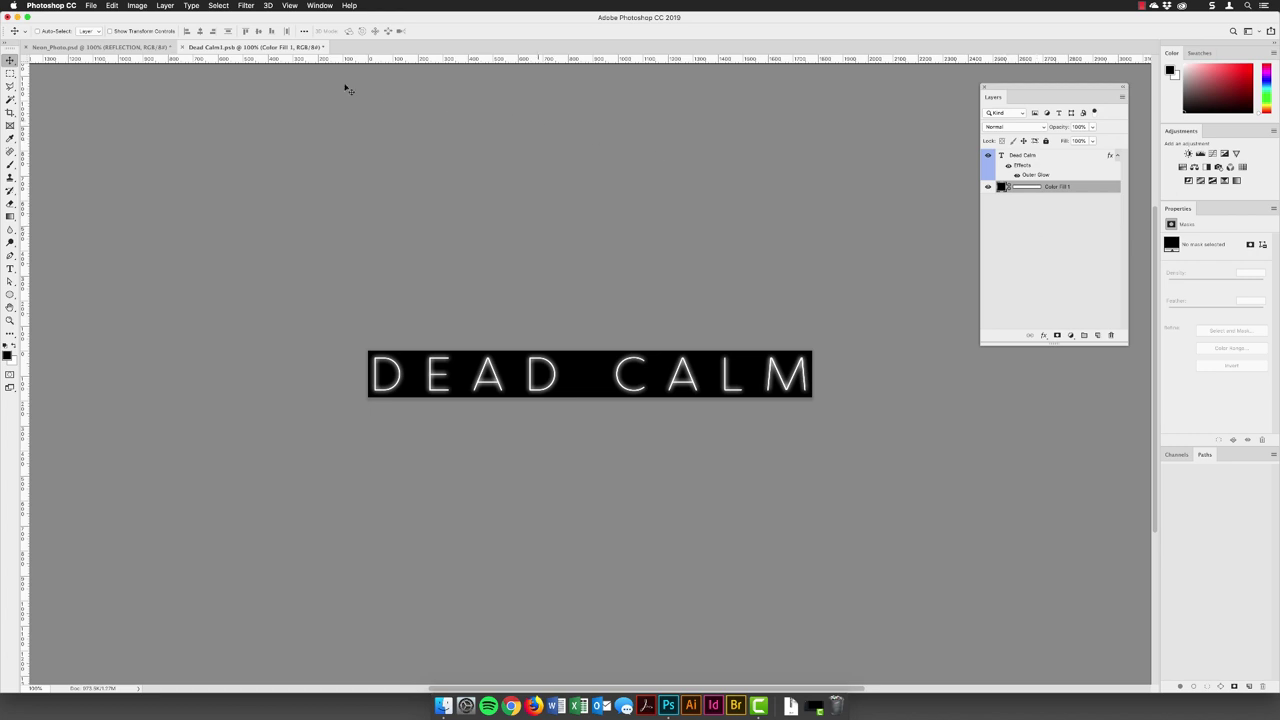
# Arrange the two open documents 2-up horizontally, with a shorter pane for the Smart Object contents and its whole title in view
pyautogui.click(311, 6)
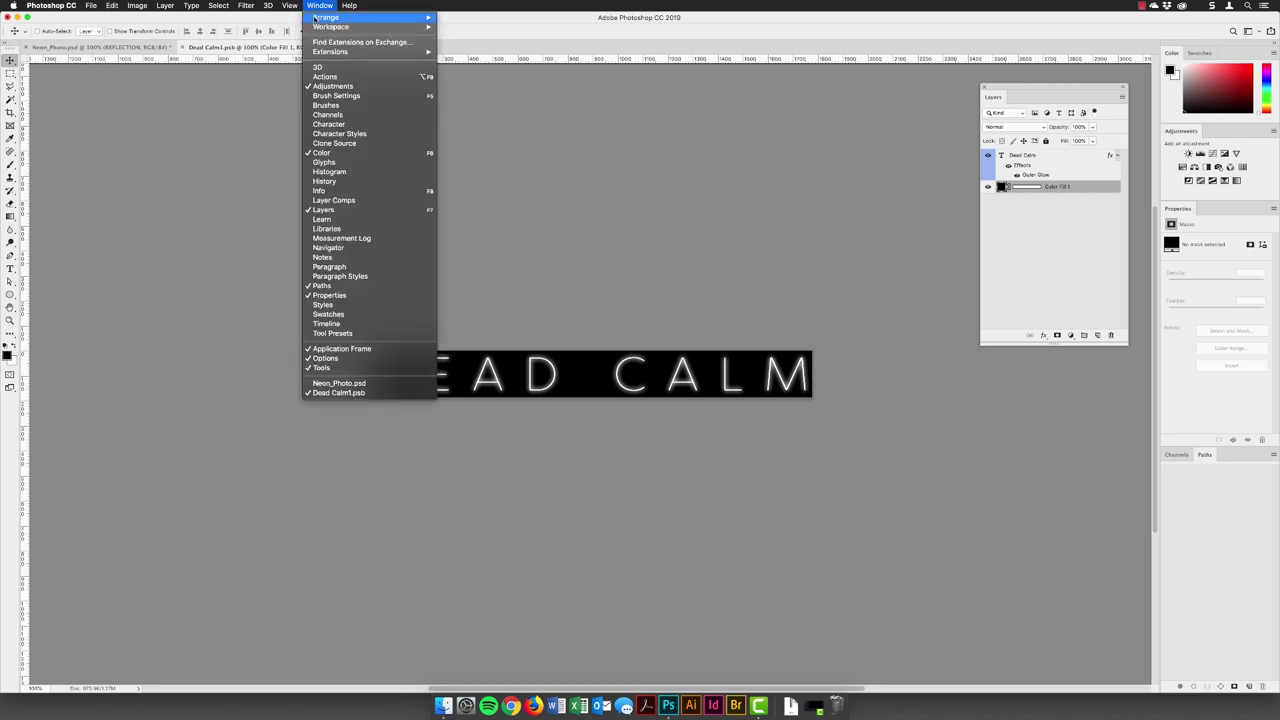
pyautogui.moveTo(316, 19)
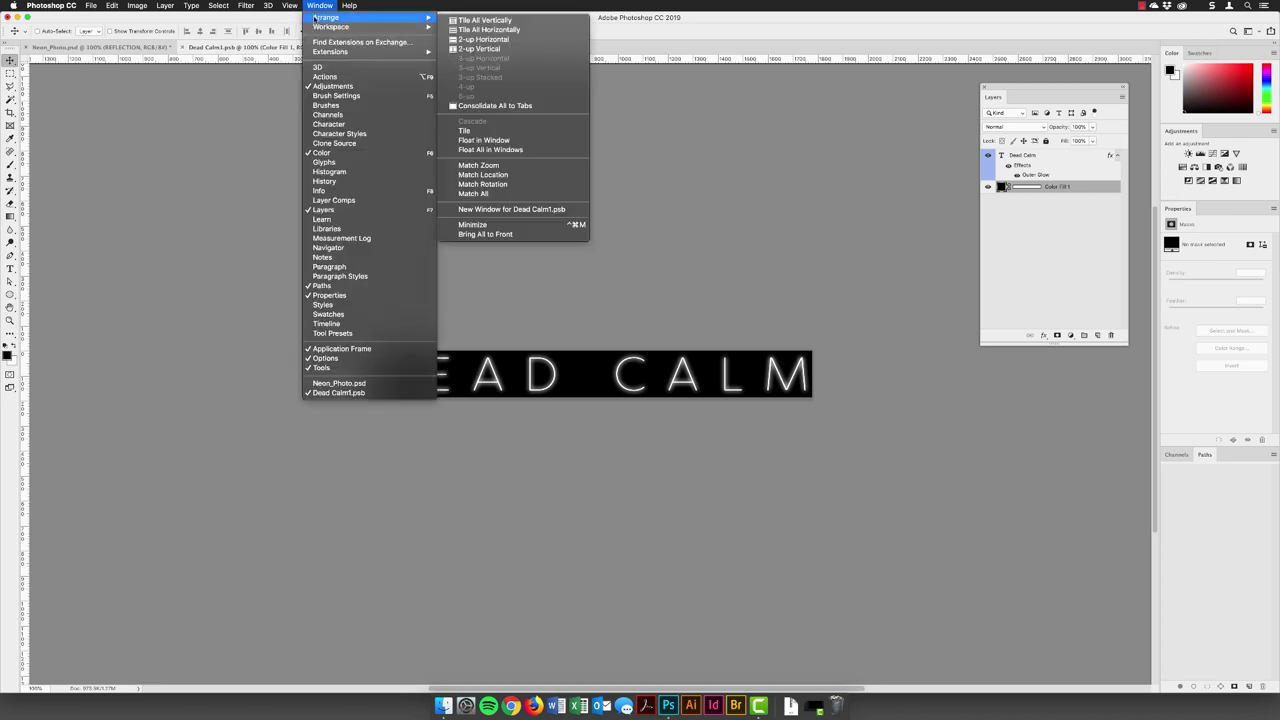
pyautogui.click(461, 40)
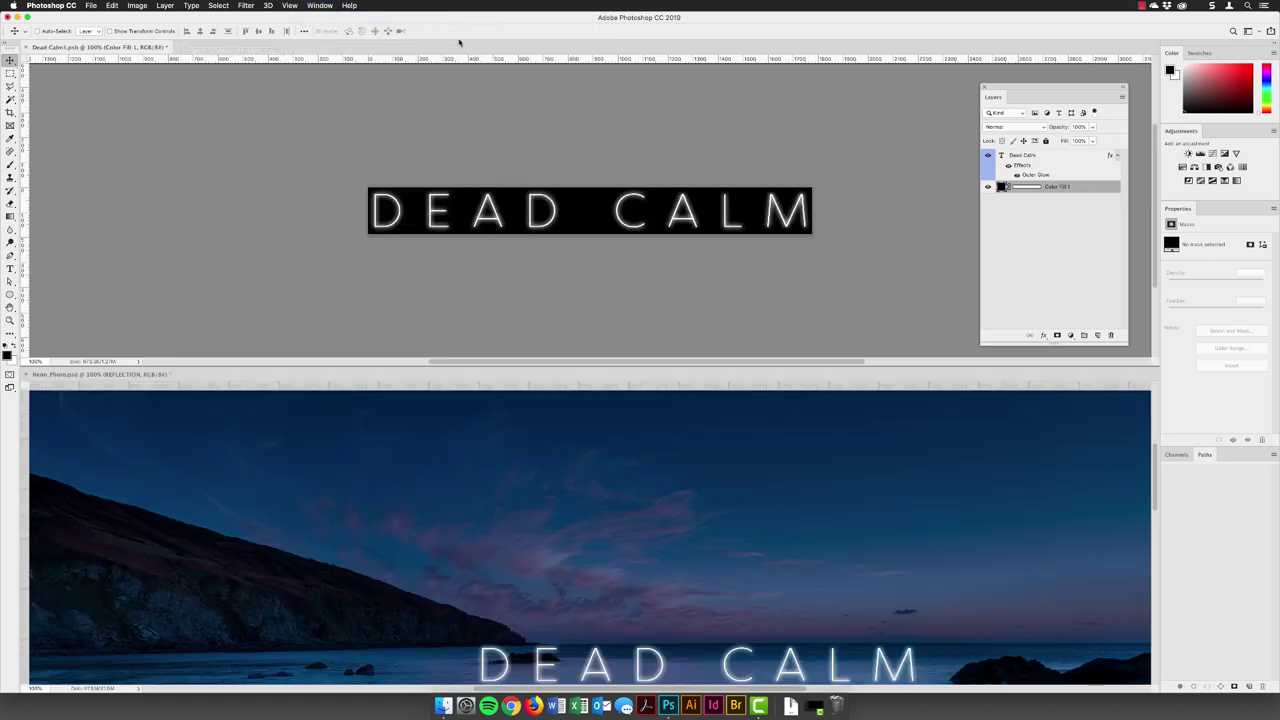
pyautogui.click(155, 362)
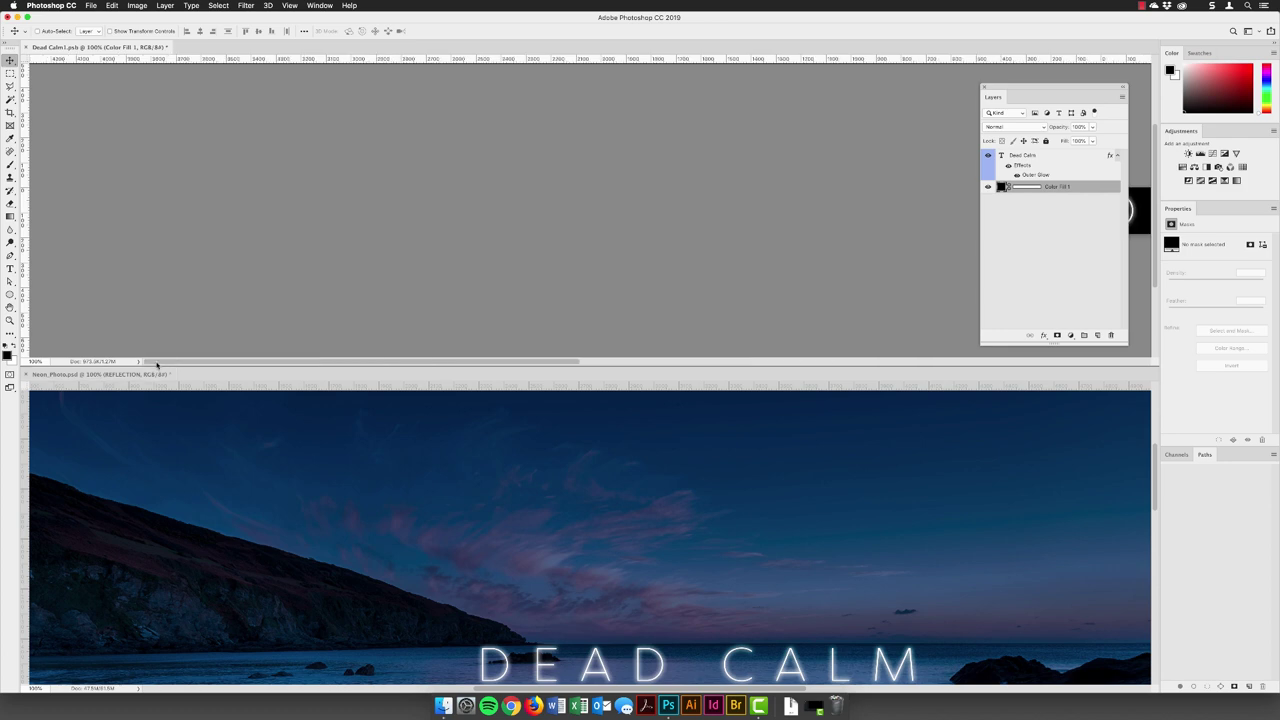
pyautogui.press('super+0')
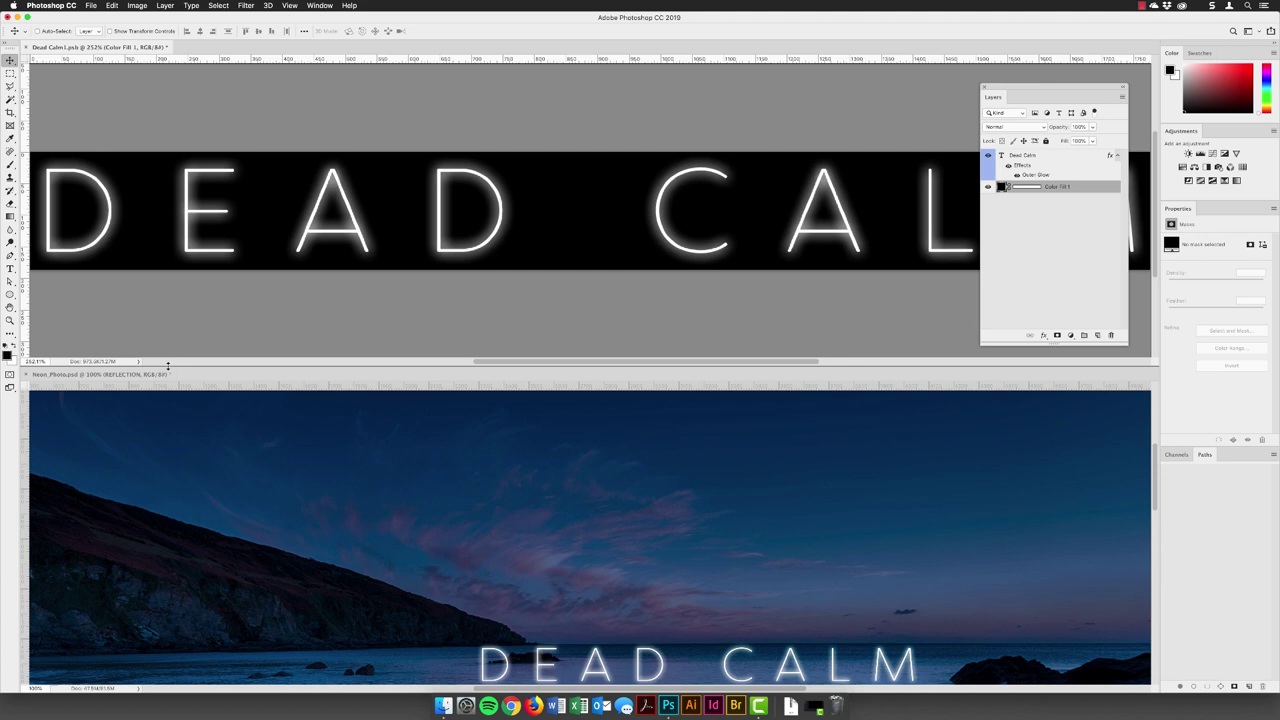
pyautogui.moveTo(168, 366); pyautogui.dragTo(186, 214)
pyautogui.scroll(-5, 737, 121)
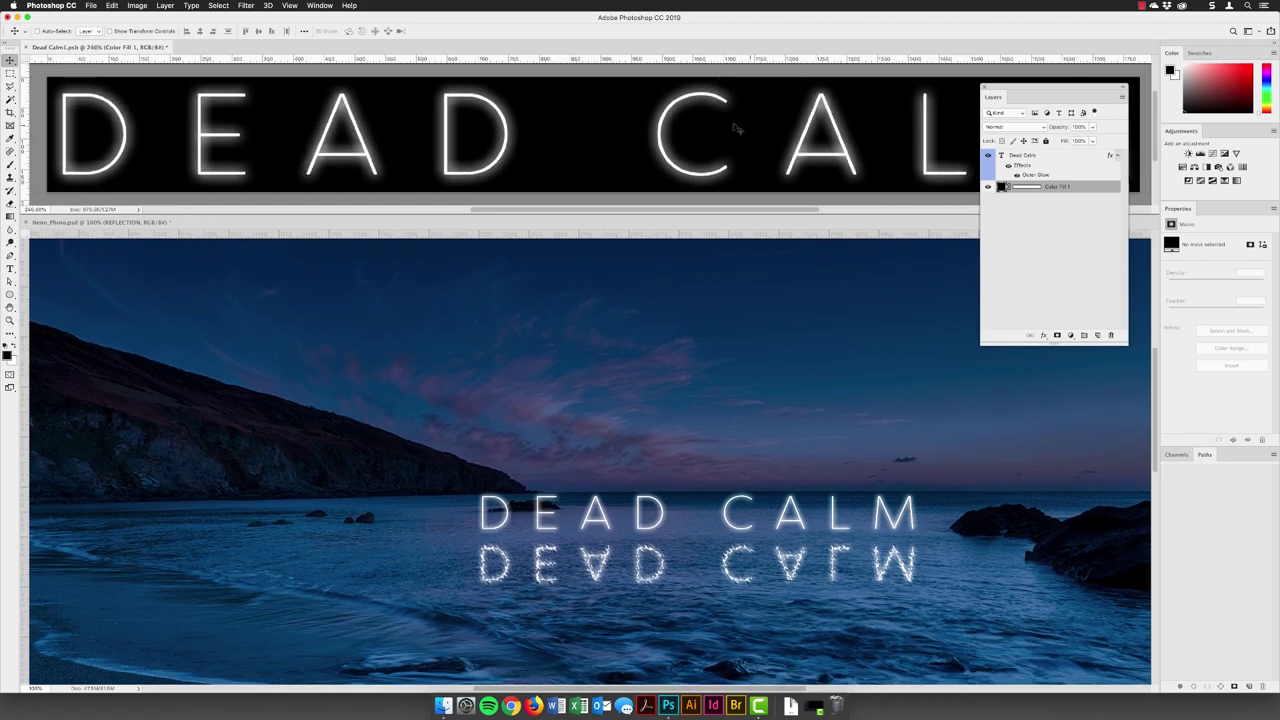
pyautogui.scroll(-2, 620, 170)
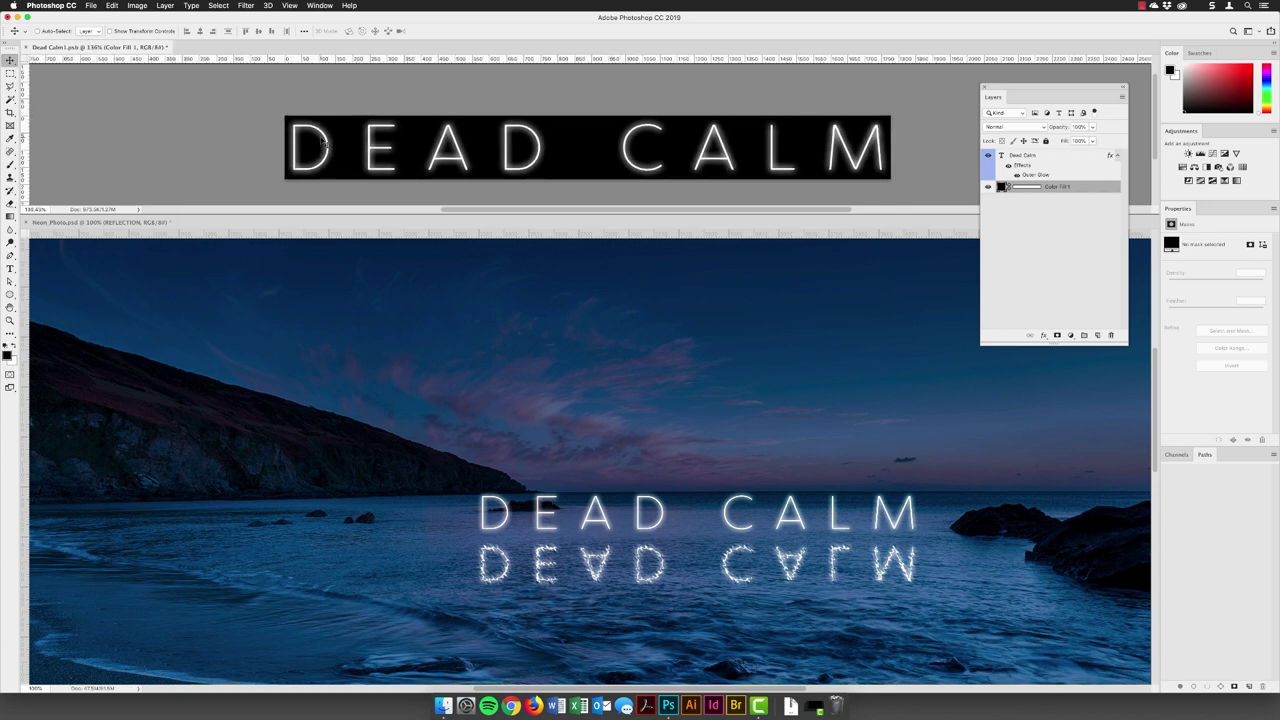
# Save the edited Smart Object contents and return to Neon_Photo.psd
pyautogui.click(98, 8)
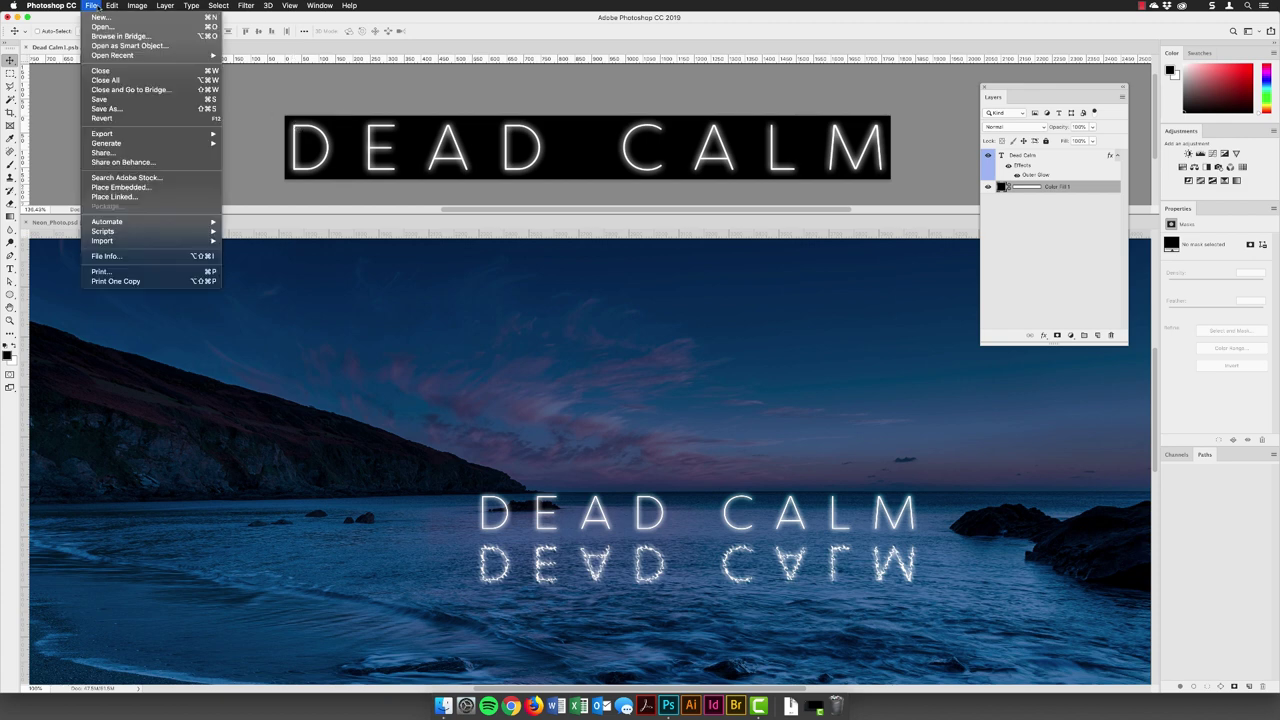
pyautogui.click(105, 99)
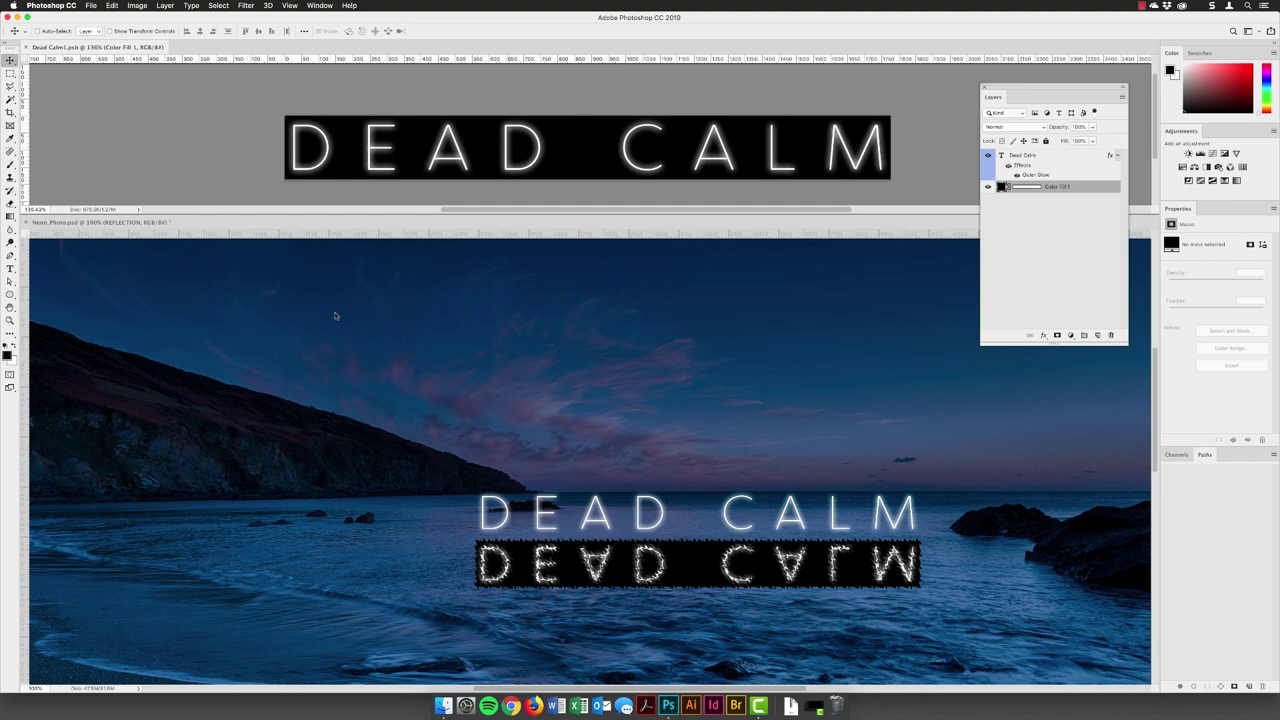
pyautogui.click(128, 224)
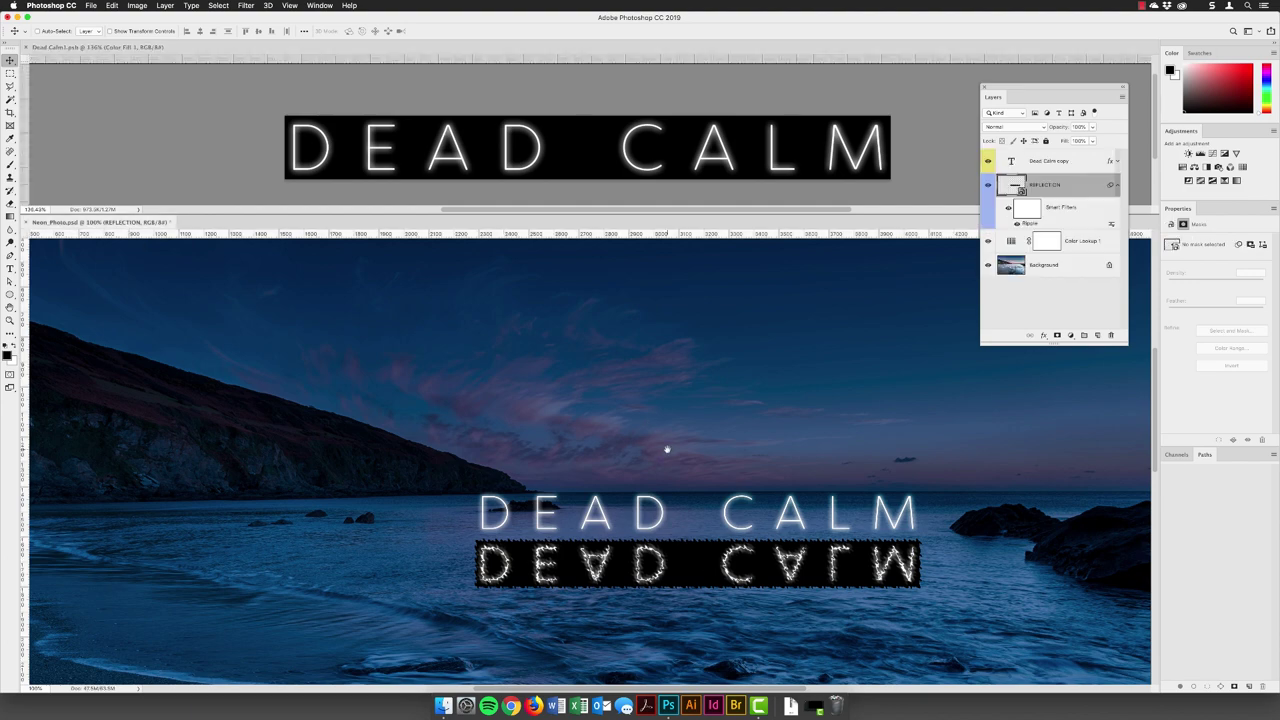
# Reopen the Ripple Smart Filter settings of the REFLECTION layer, with the reflected title in view
pyautogui.moveTo(671, 457); pyautogui.dragTo(551, 291)
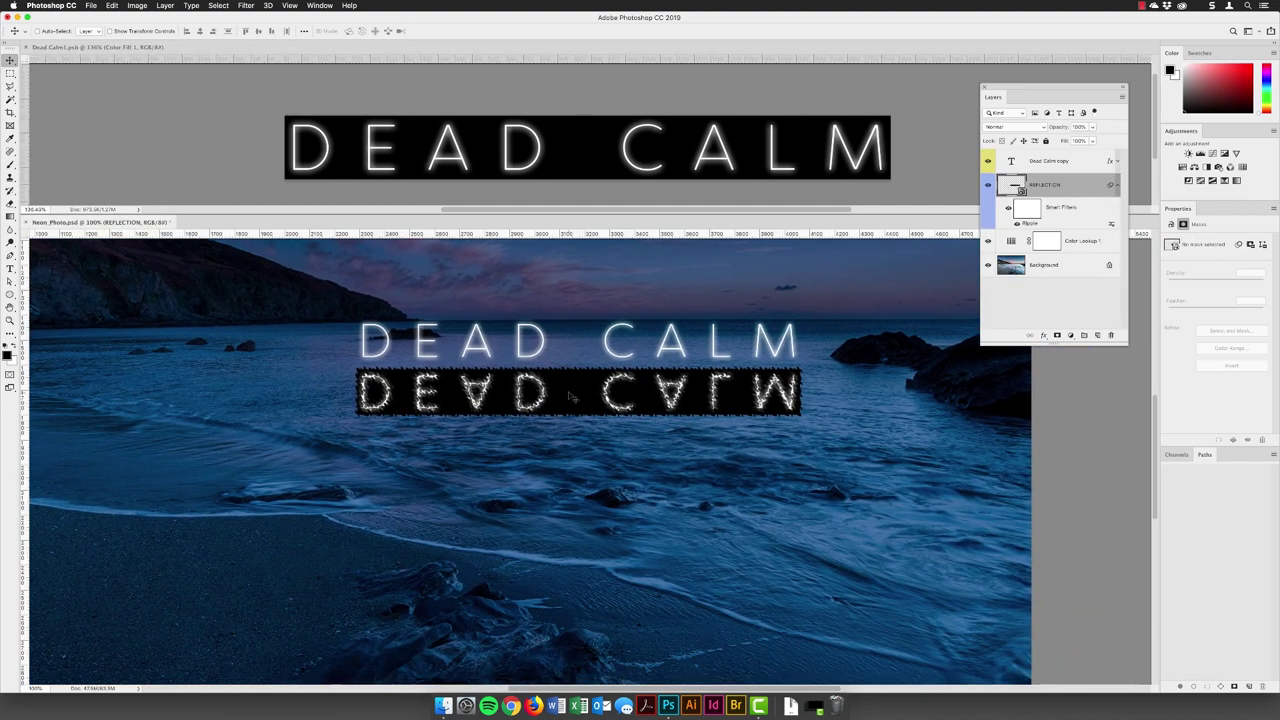
pyautogui.scroll(5, 570, 395)
pyautogui.scroll(-2, 570, 395)
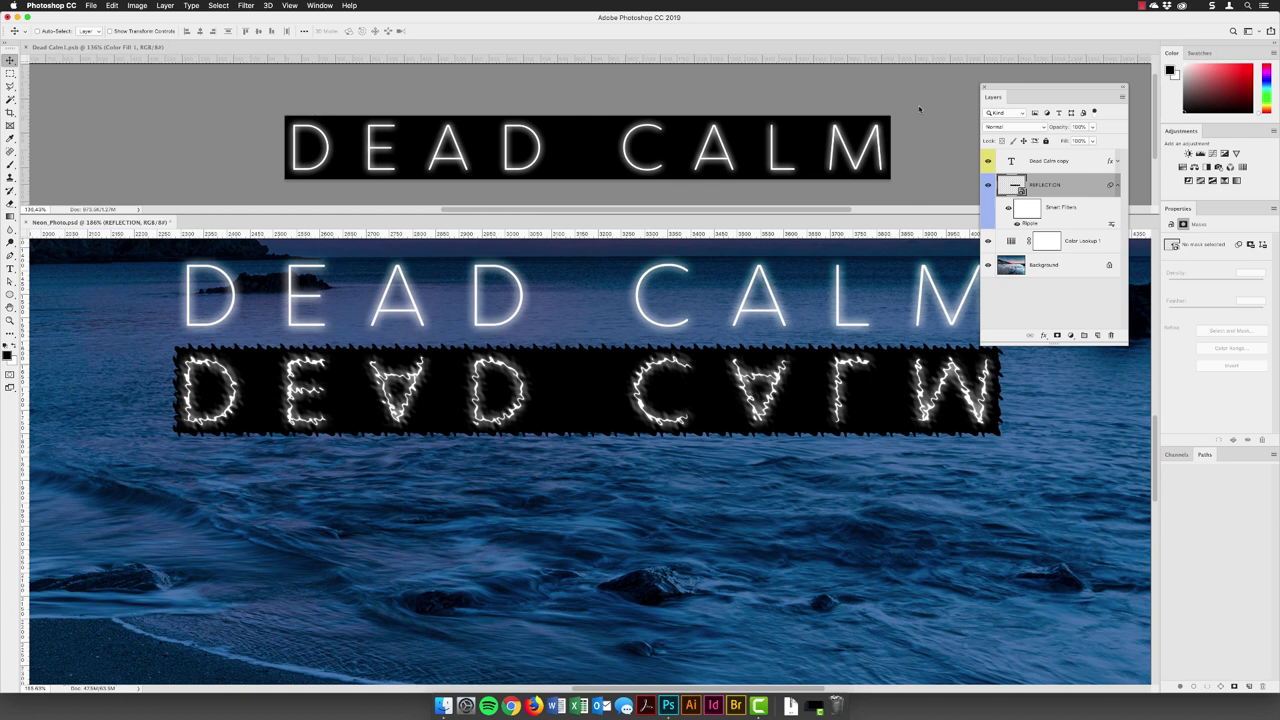
pyautogui.doubleClick(1027, 225)
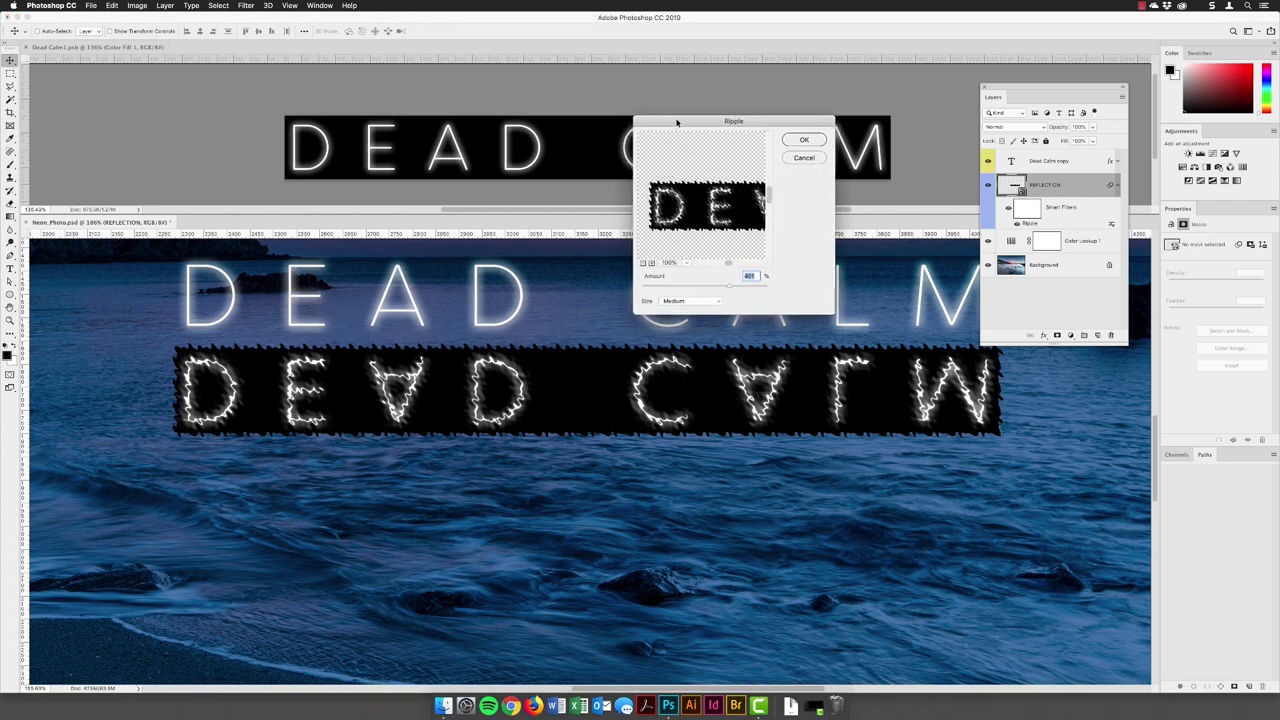
pyautogui.moveTo(677, 125); pyautogui.dragTo(703, 115)
# Try different Ripple amounts at the Small, Medium and Large sizes, checking each in the filter preview
pyautogui.moveTo(745, 278); pyautogui.dragTo(721, 278)
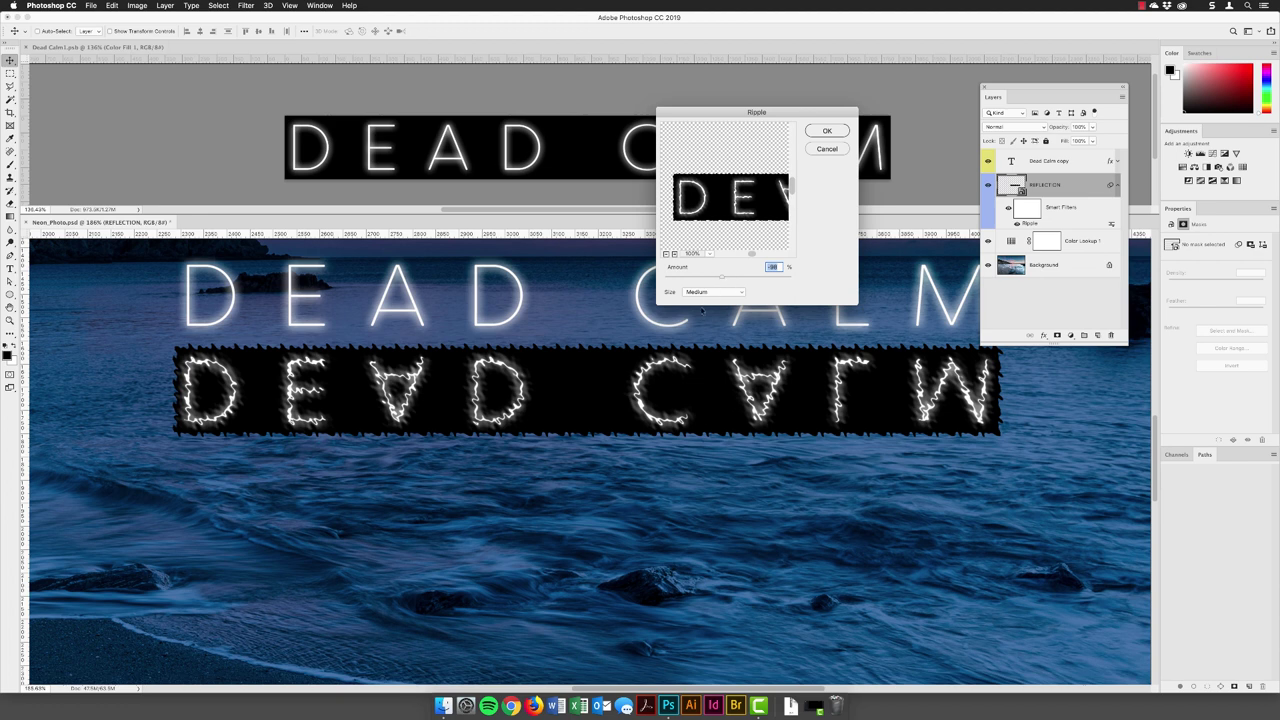
pyautogui.click(697, 293)
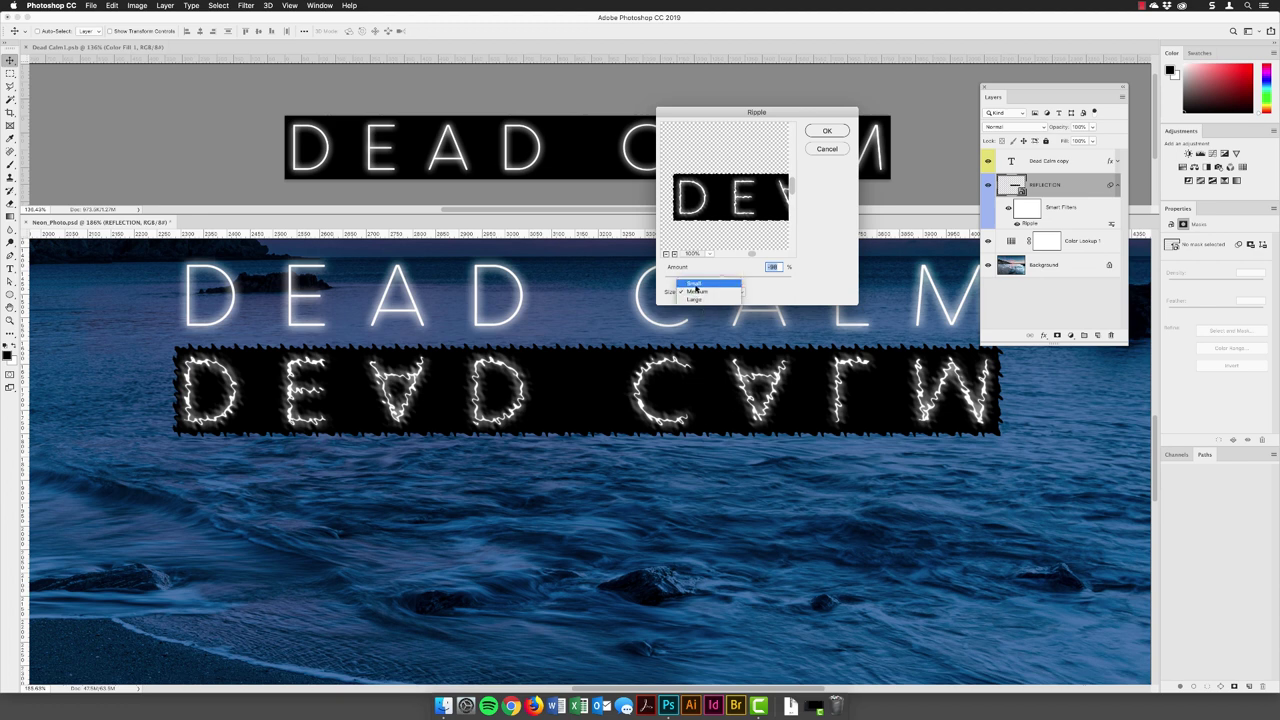
pyautogui.click(696, 285)
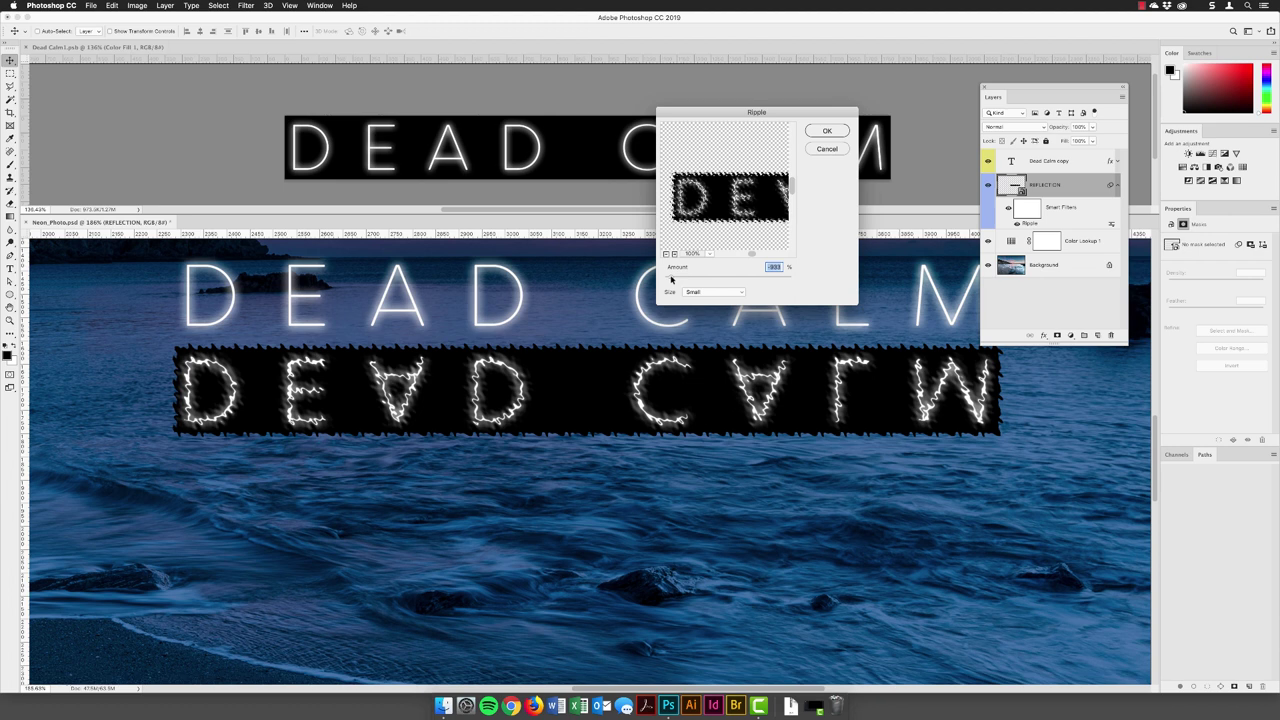
pyautogui.moveTo(671, 279)
pyautogui.mouseDown()
pyautogui.moveTo(778, 280)
pyautogui.moveTo(673, 283)
pyautogui.mouseUp()
pyautogui.moveTo(673, 281); pyautogui.dragTo(775, 281)
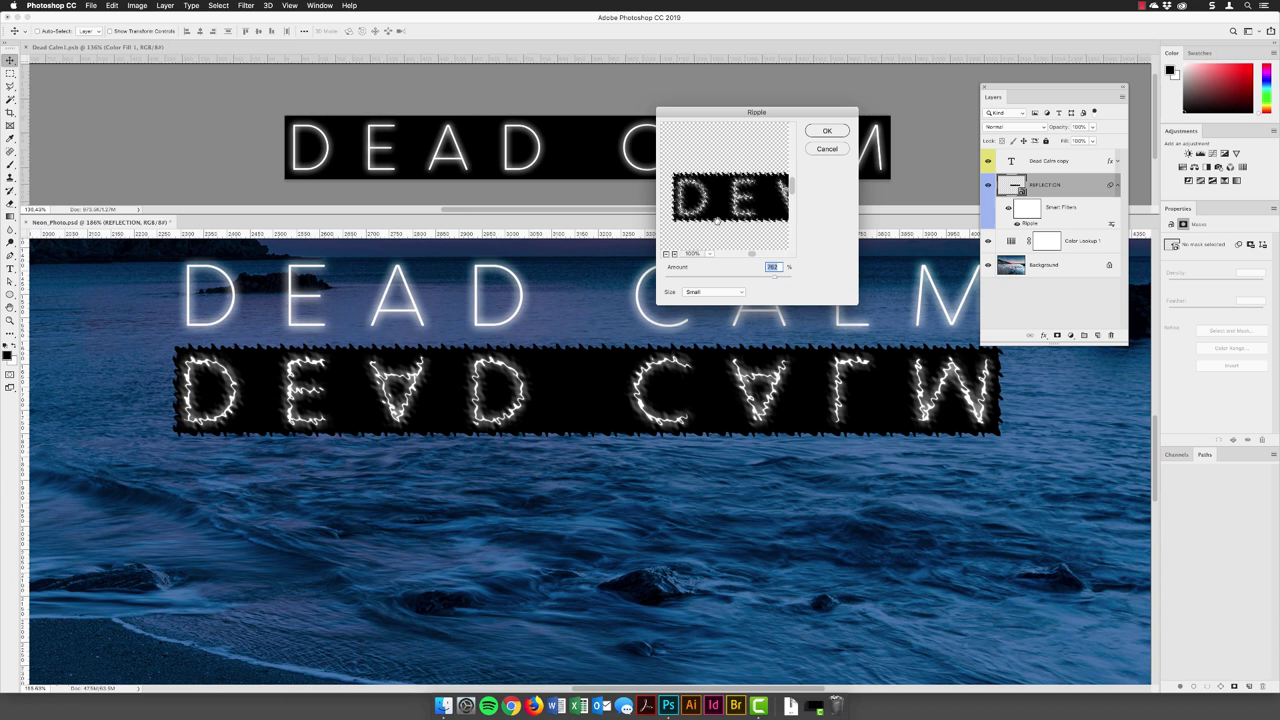
pyautogui.click(711, 293)
pyautogui.click(711, 298)
pyautogui.click(709, 293)
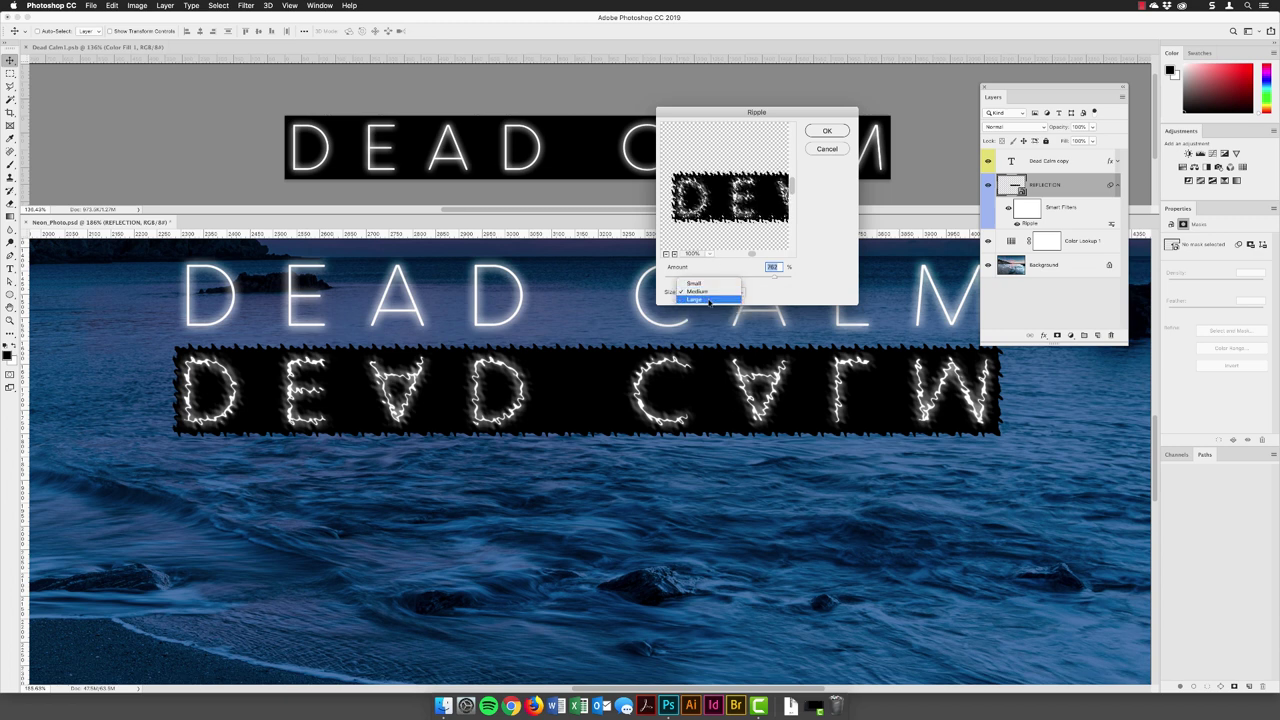
pyautogui.click(708, 300)
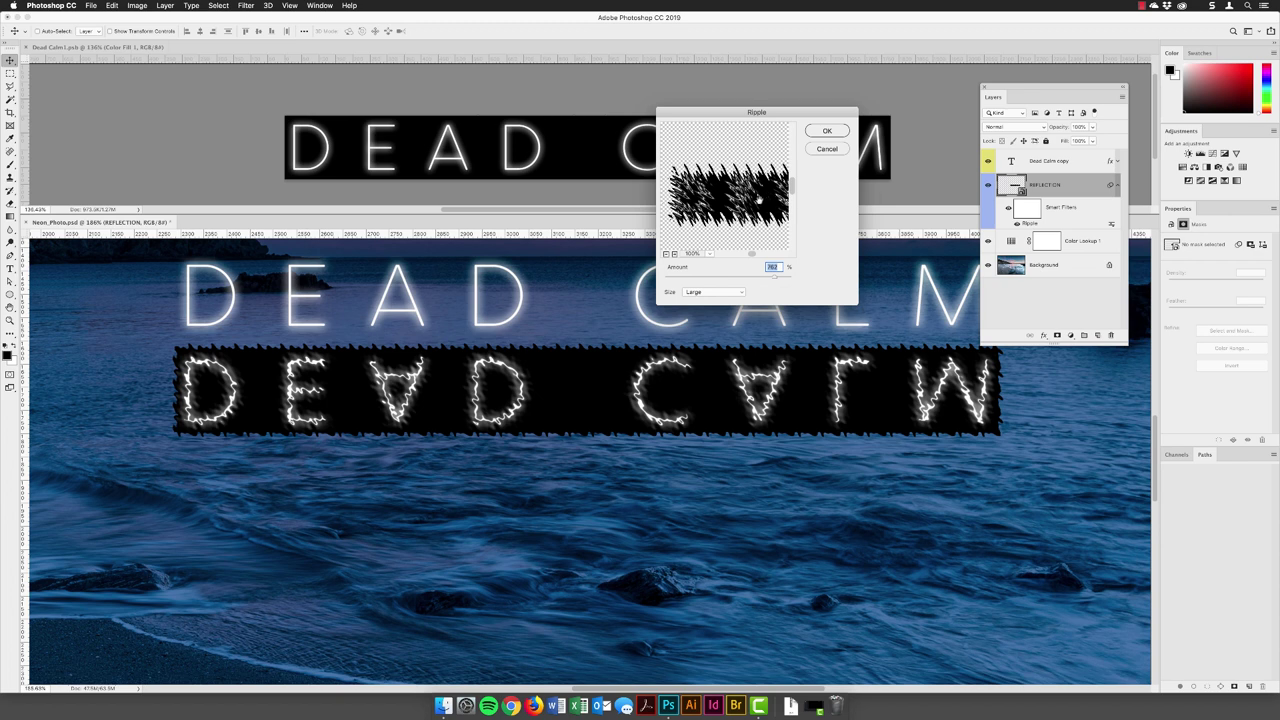
# Apply the Ripple filter at Medium size with an amount of about 221%
pyautogui.click(709, 289)
pyautogui.click(713, 285)
pyautogui.moveTo(772, 285); pyautogui.dragTo(732, 279)
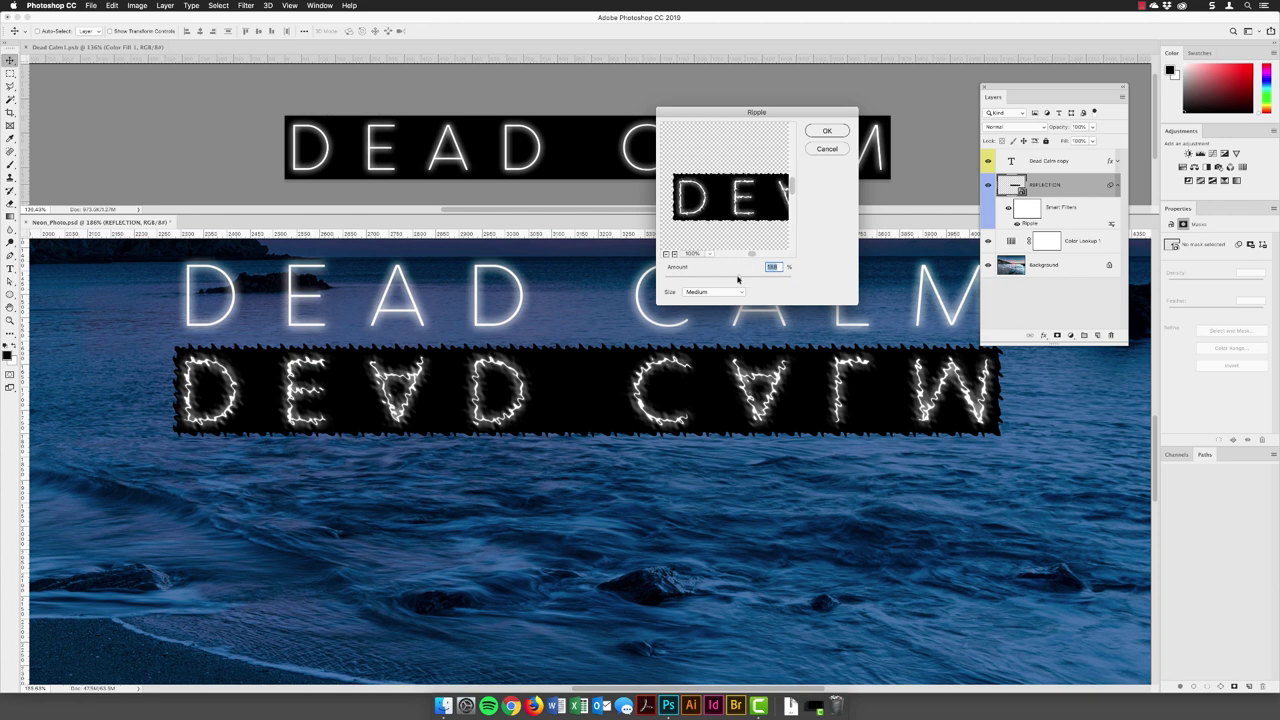
pyautogui.moveTo(735, 279); pyautogui.dragTo(741, 277)
pyautogui.click(828, 131)
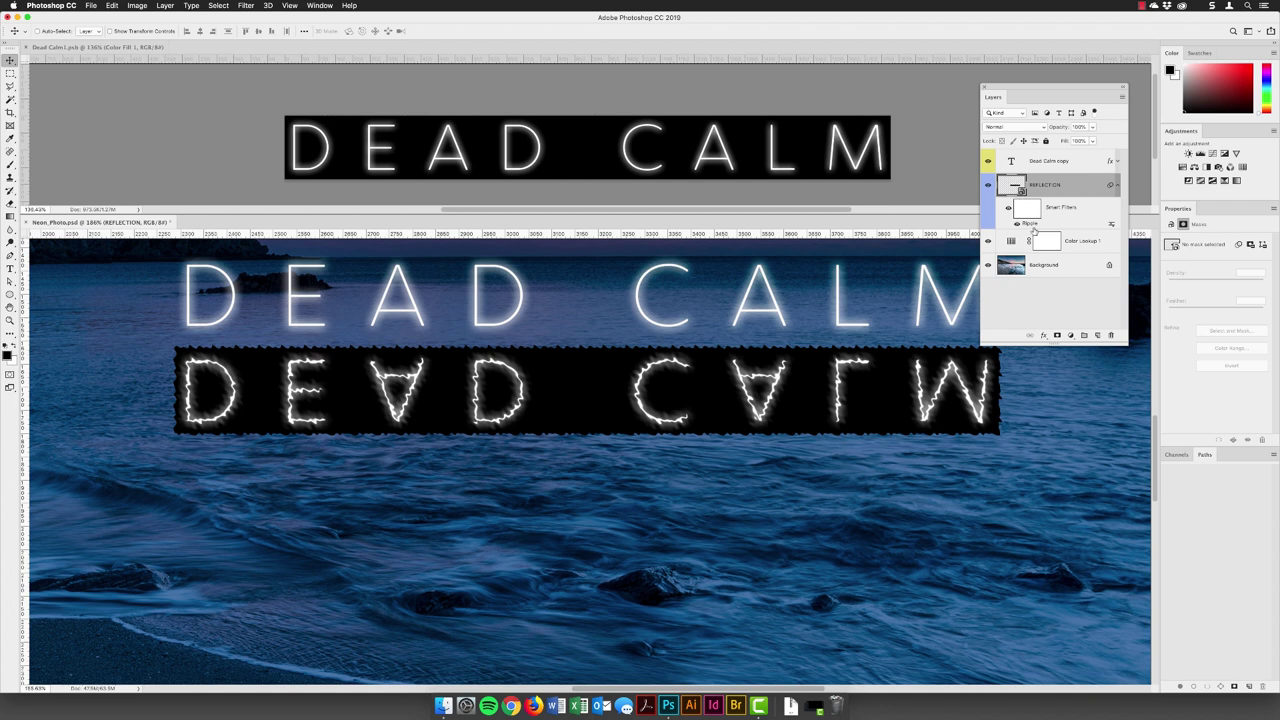
# Hide the black Color Fill layer in the saved Smart Object contents and return to Neon_Photo.psd
pyautogui.click(100, 47)
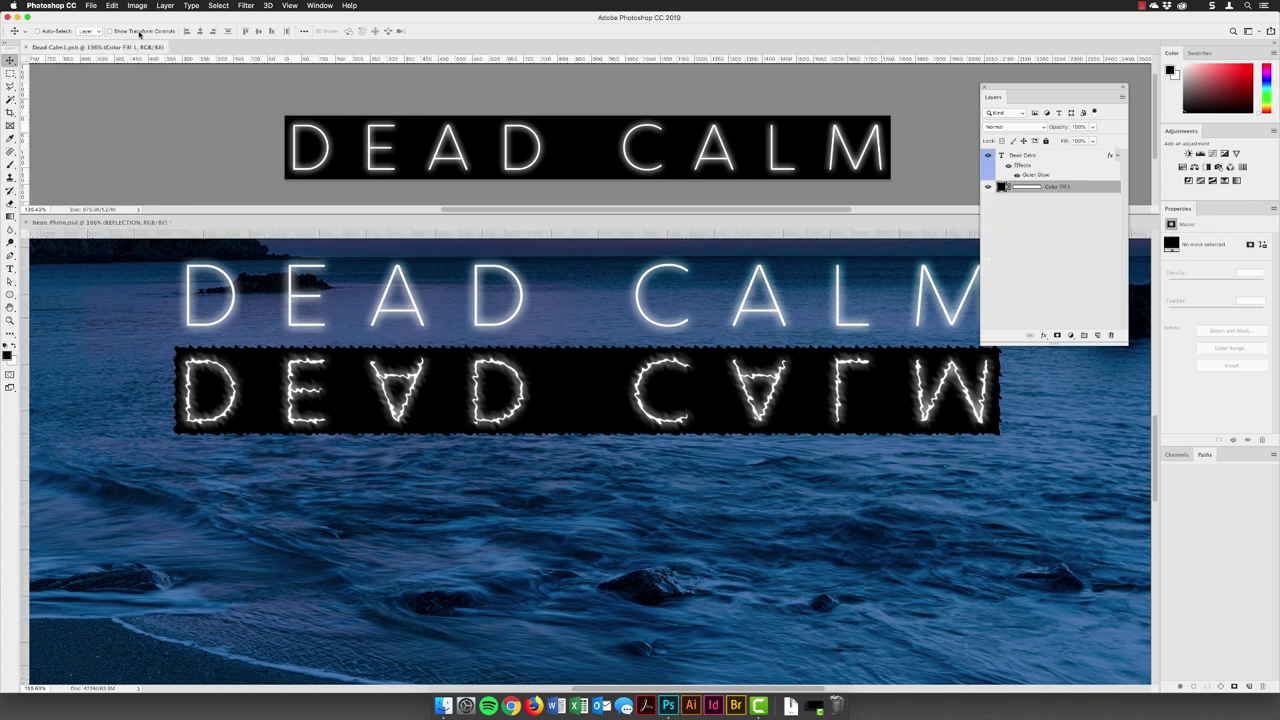
pyautogui.click(988, 189)
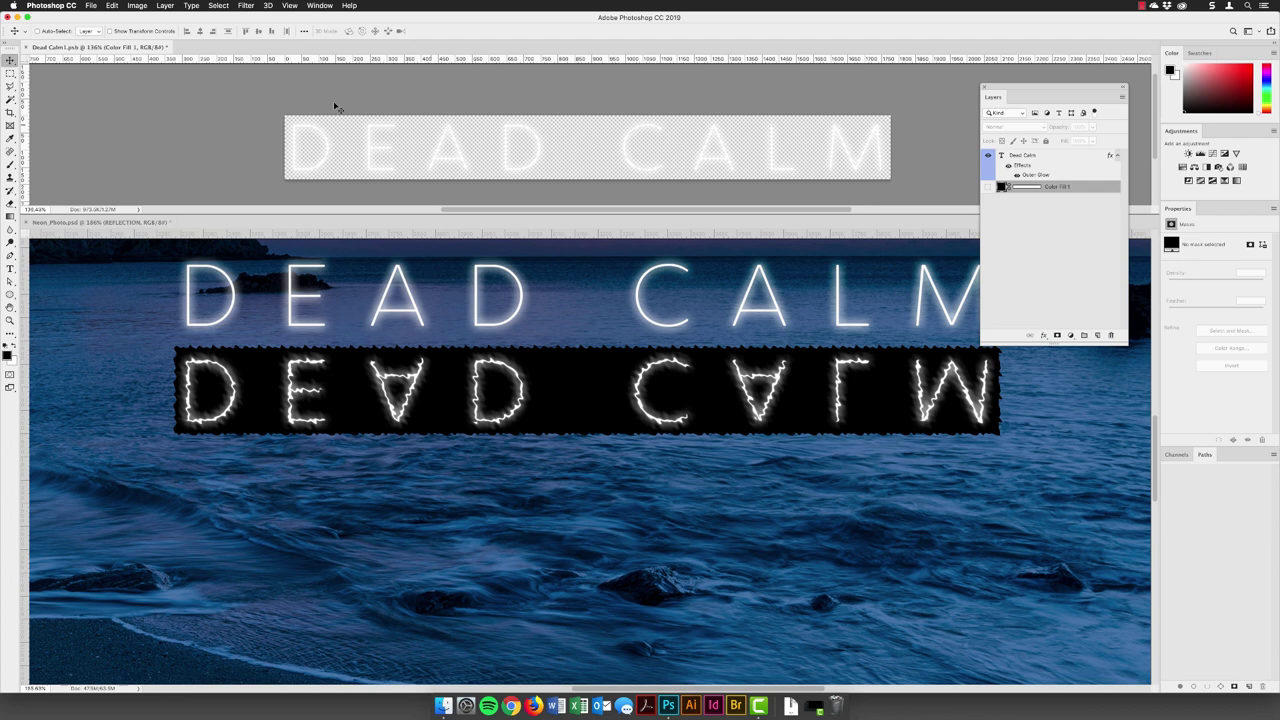
pyautogui.click(91, 6)
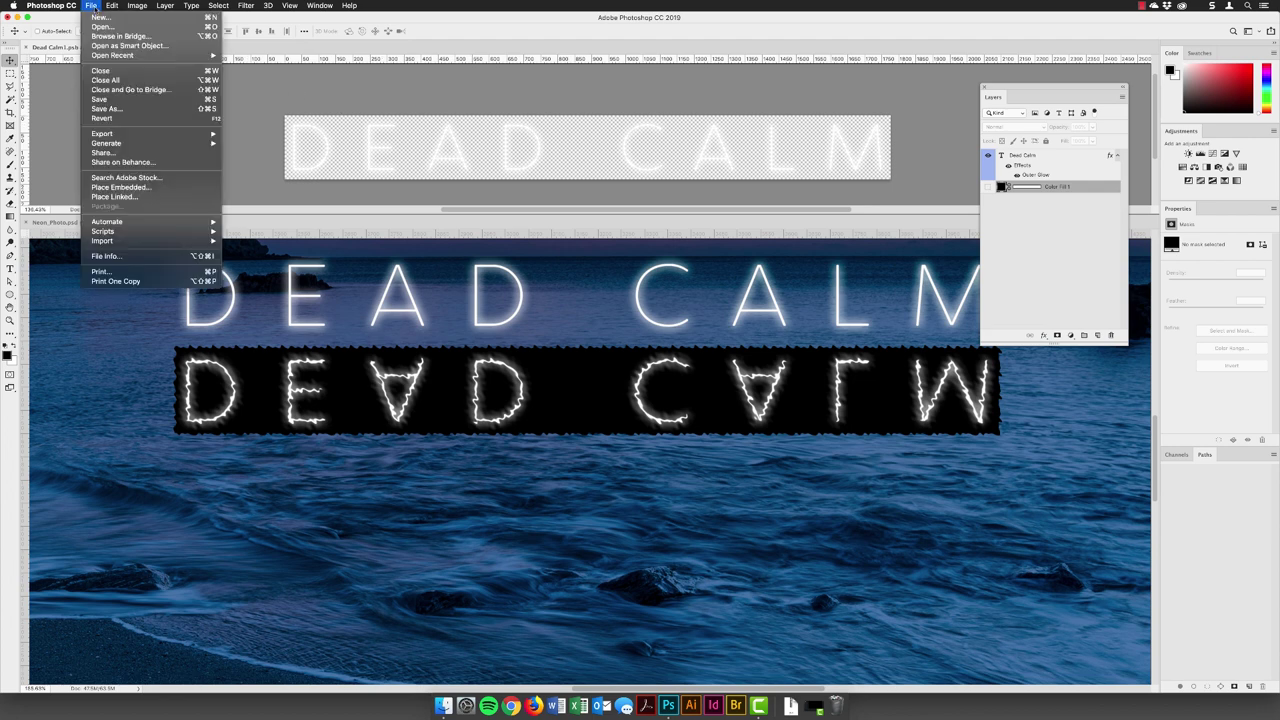
pyautogui.click(104, 99)
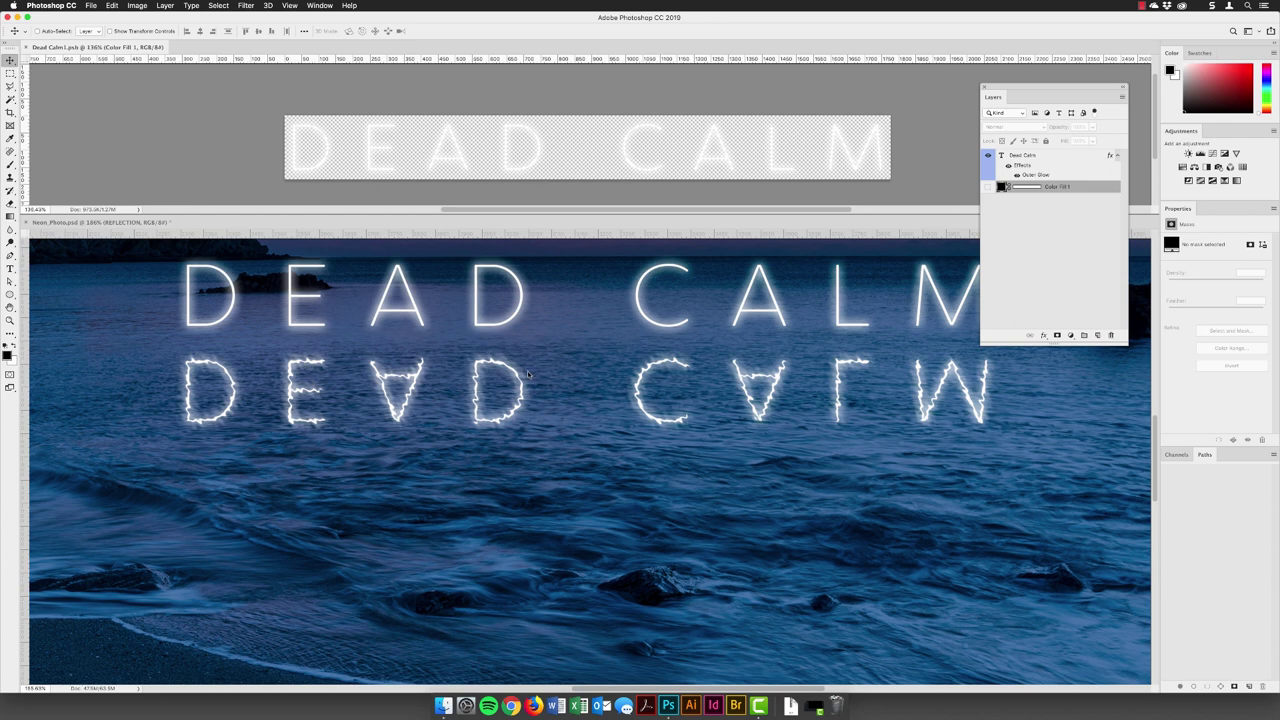
pyautogui.click(155, 222)
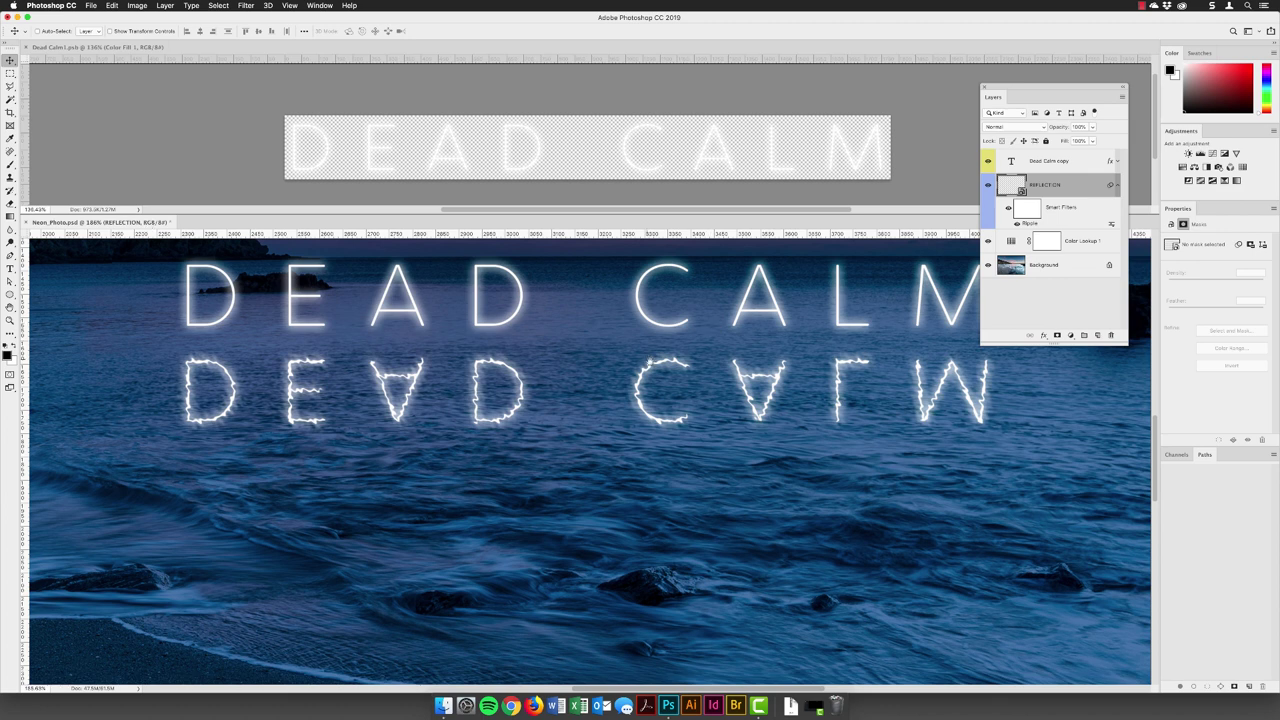
pyautogui.scroll(2, 651, 365)
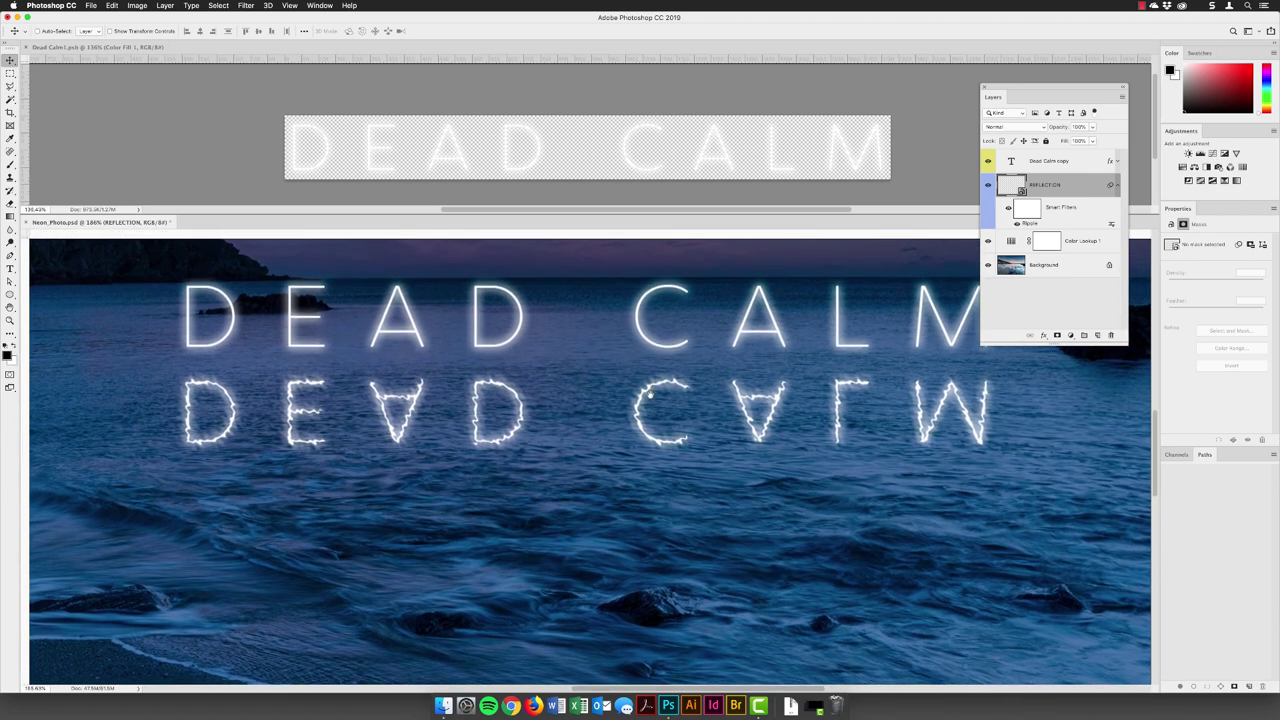
pyautogui.hotkey('ctrl', 'r')
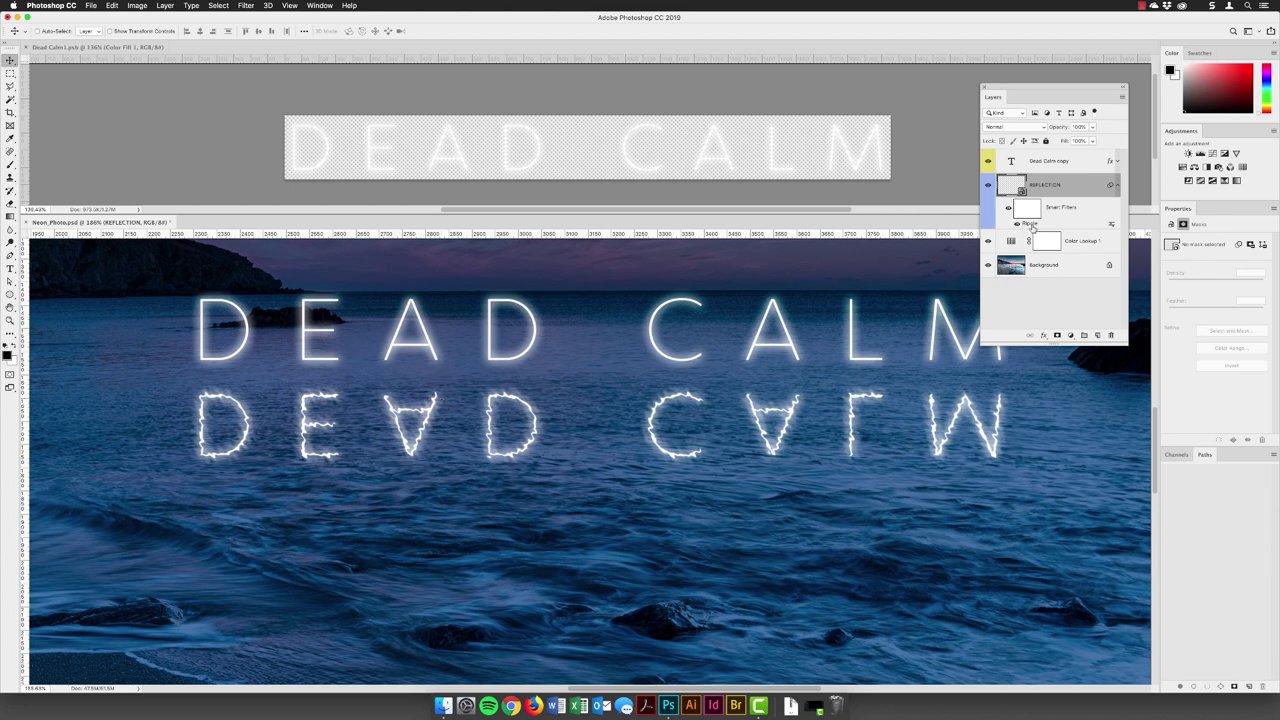
# Show the black Color Fill layer again in the saved Smart Object contents and go back to Neon_Photo.psd
pyautogui.click(769, 159)
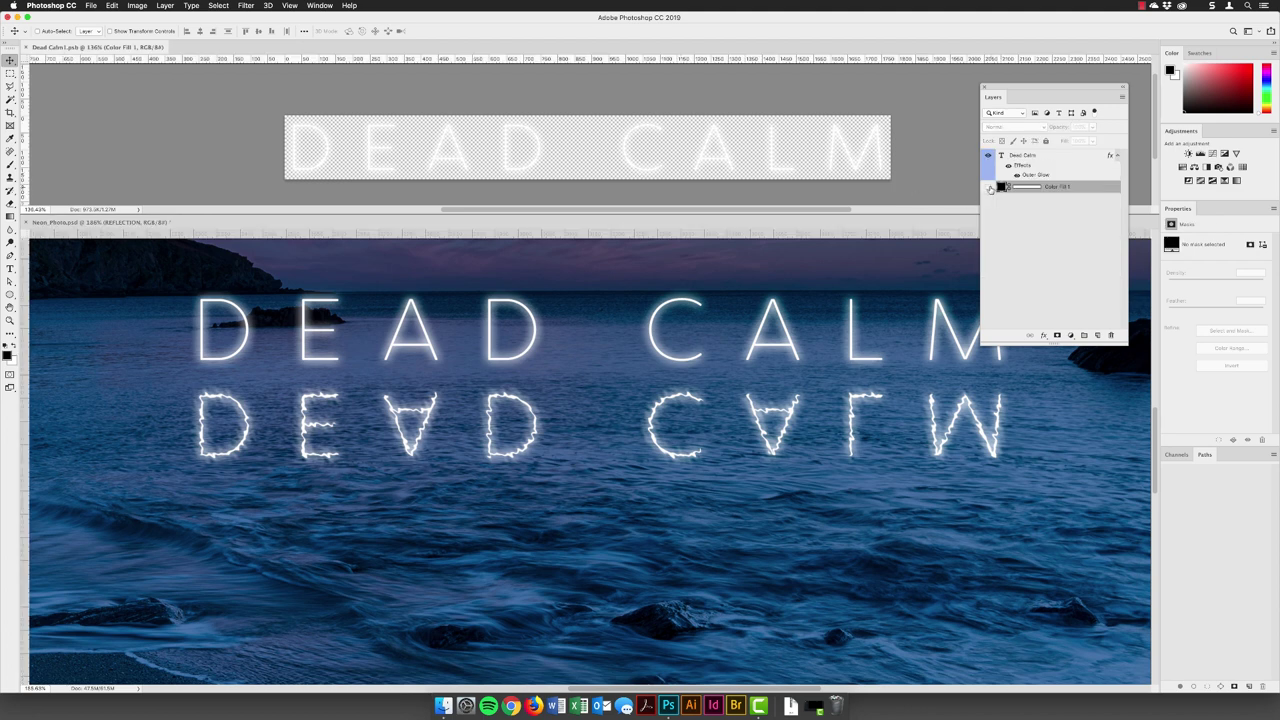
pyautogui.click(988, 187)
pyautogui.moveTo(605, 146); pyautogui.dragTo(432, 225)
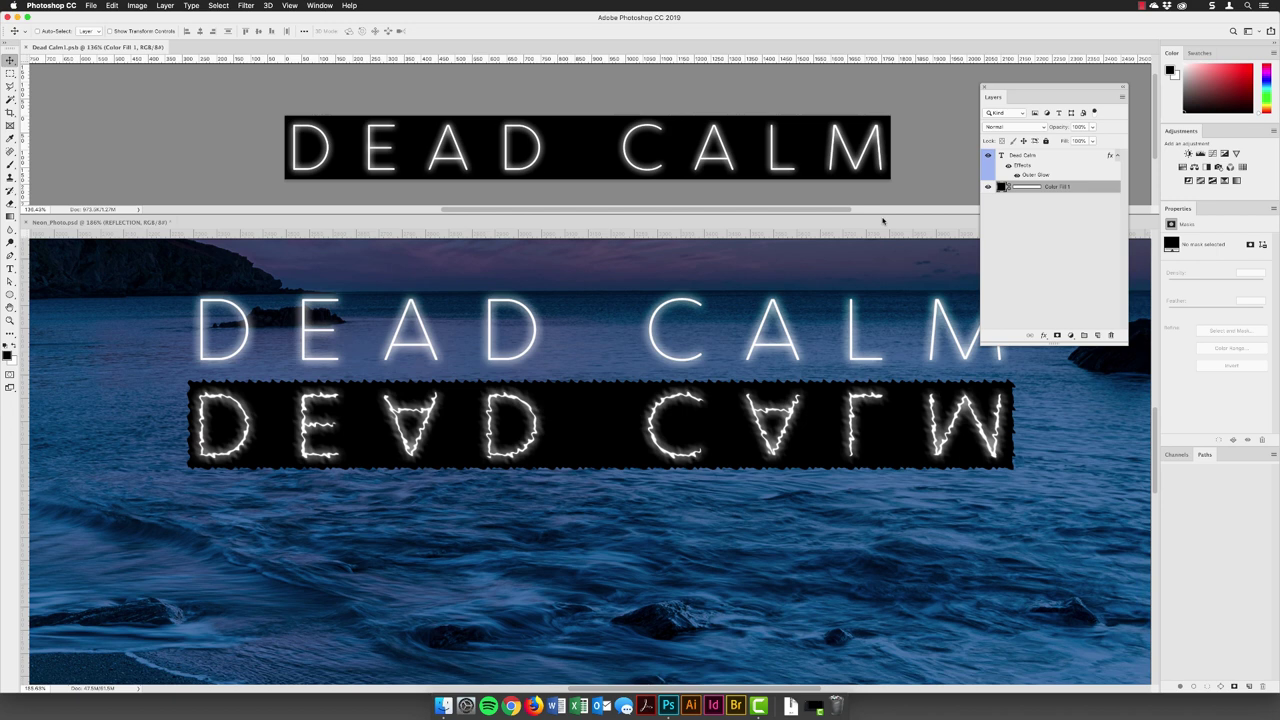
pyautogui.click(730, 283)
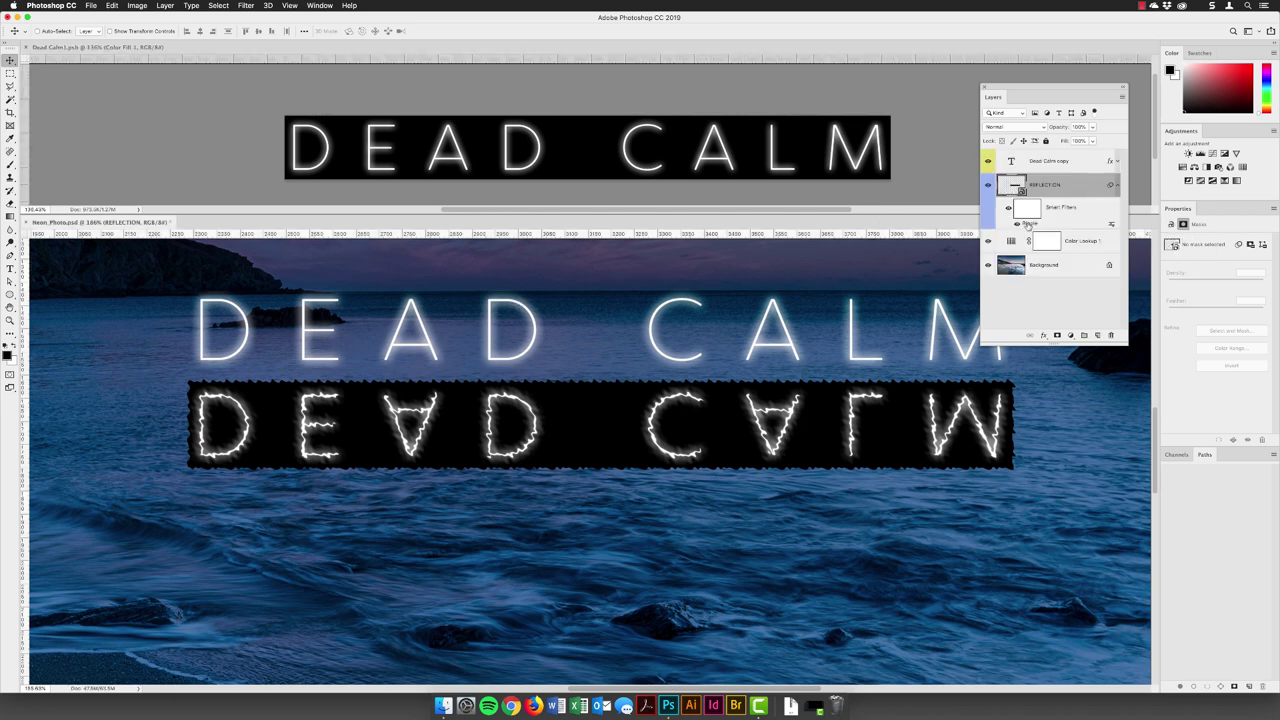
# Raise the REFLECTION layer's Ripple amount slightly above 221%, keeping the size at Medium
pyautogui.doubleClick(1028, 223)
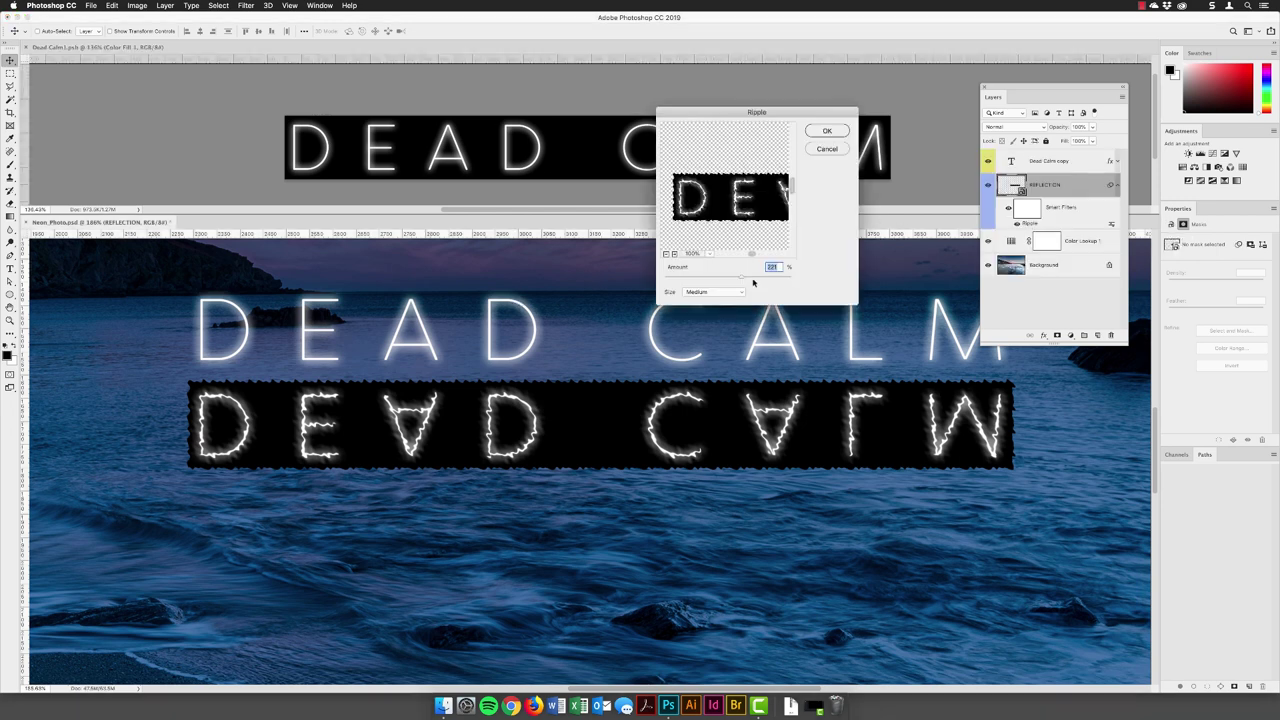
pyautogui.moveTo(745, 281); pyautogui.dragTo(747, 281)
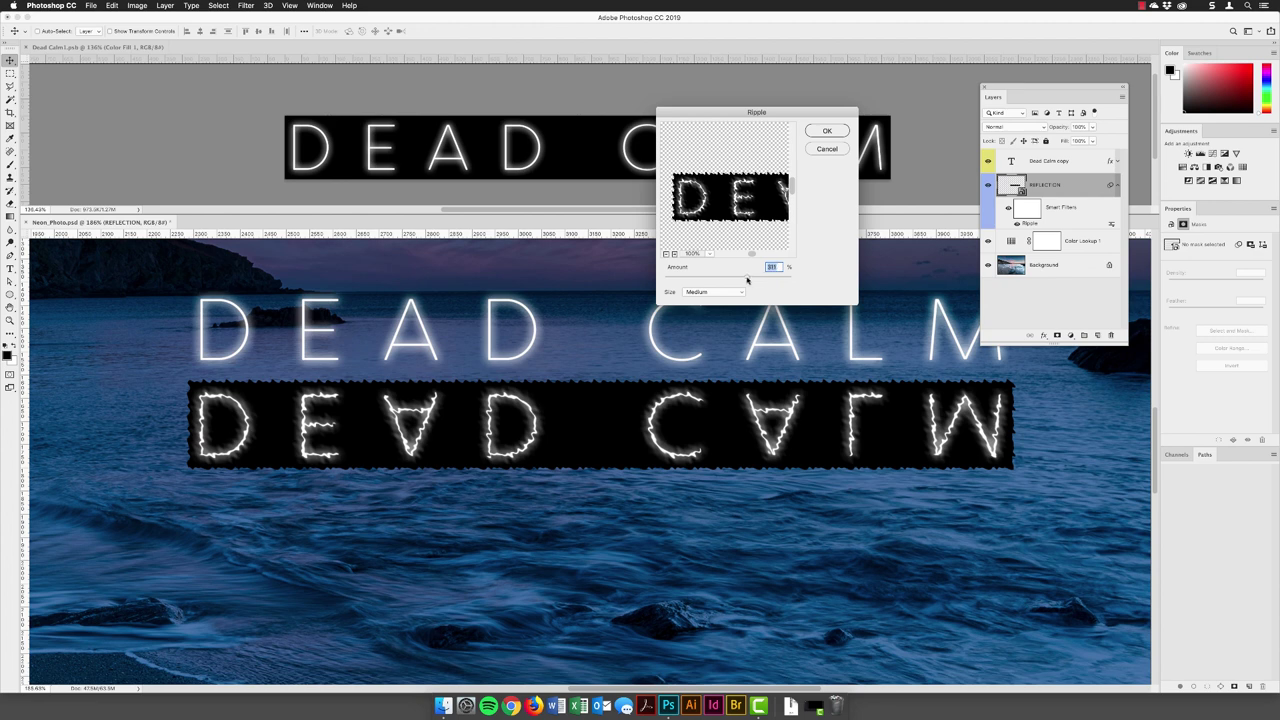
pyautogui.click(827, 131)
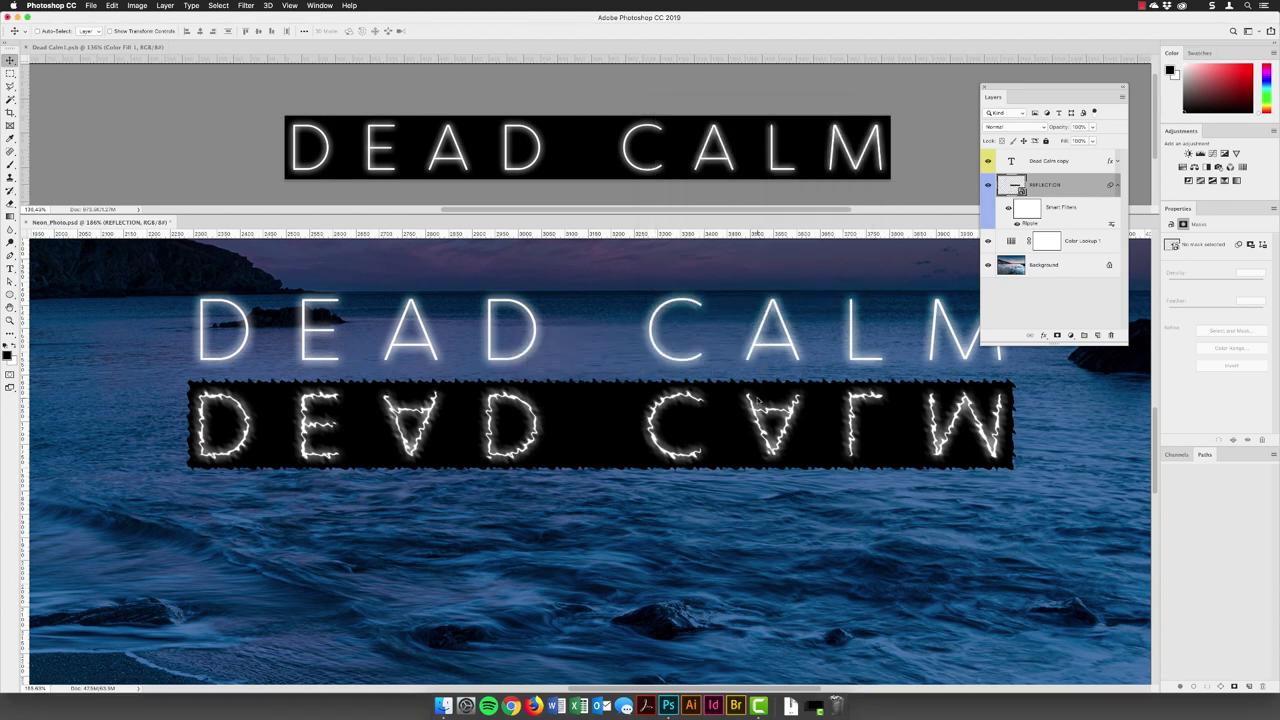
# Hide the black Color Fill layer behind the Smart Object's text, then save and close the contents document
pyautogui.click(91, 47)
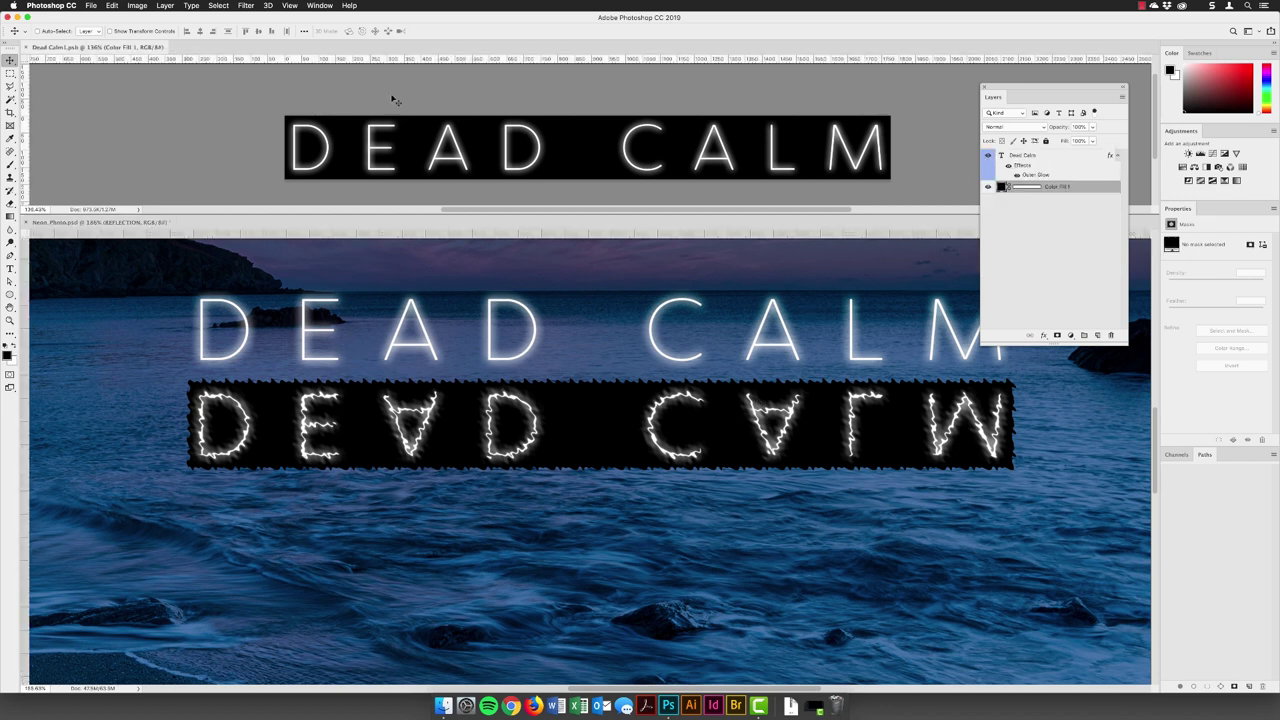
pyautogui.click(989, 187)
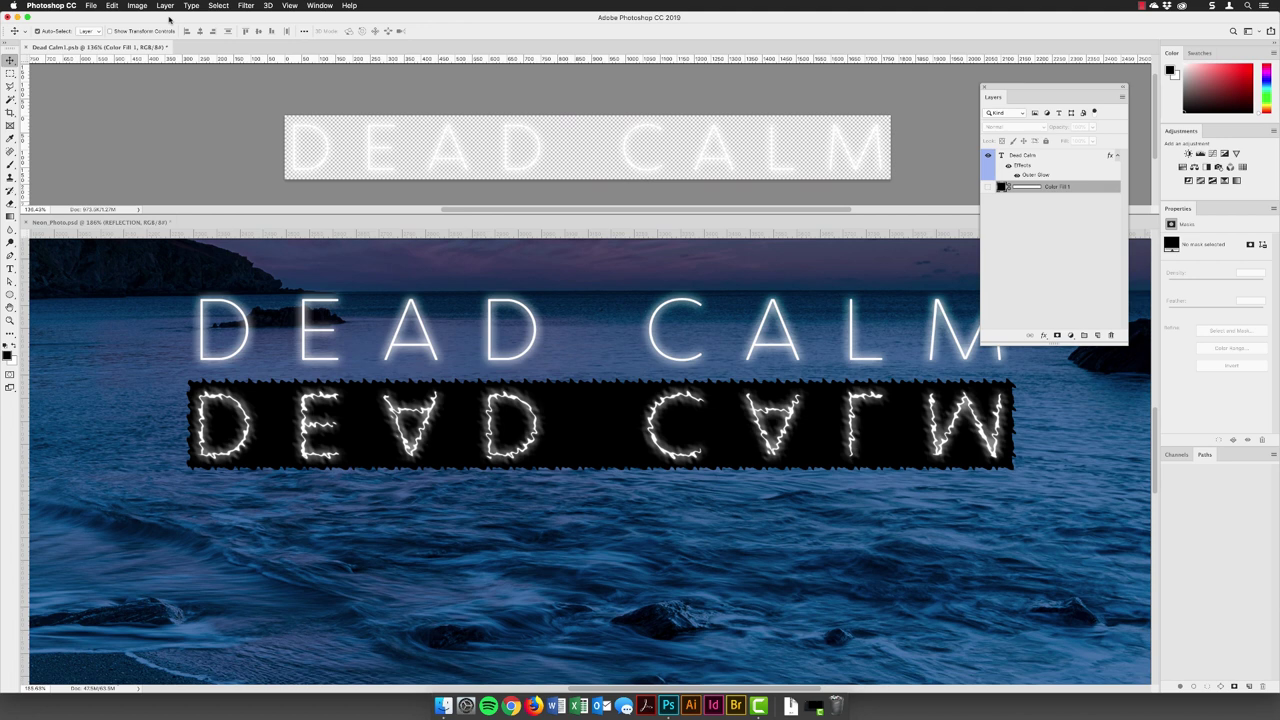
pyautogui.click(91, 5)
pyautogui.click(101, 99)
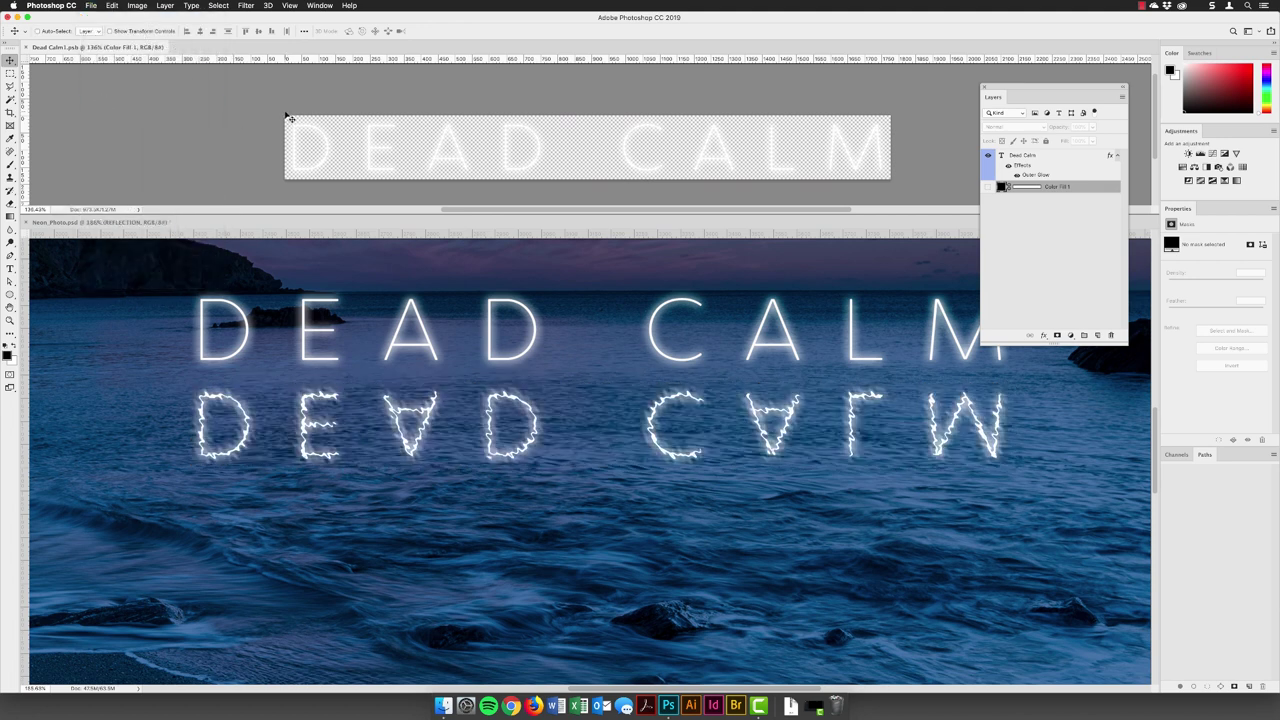
pyautogui.click(25, 48)
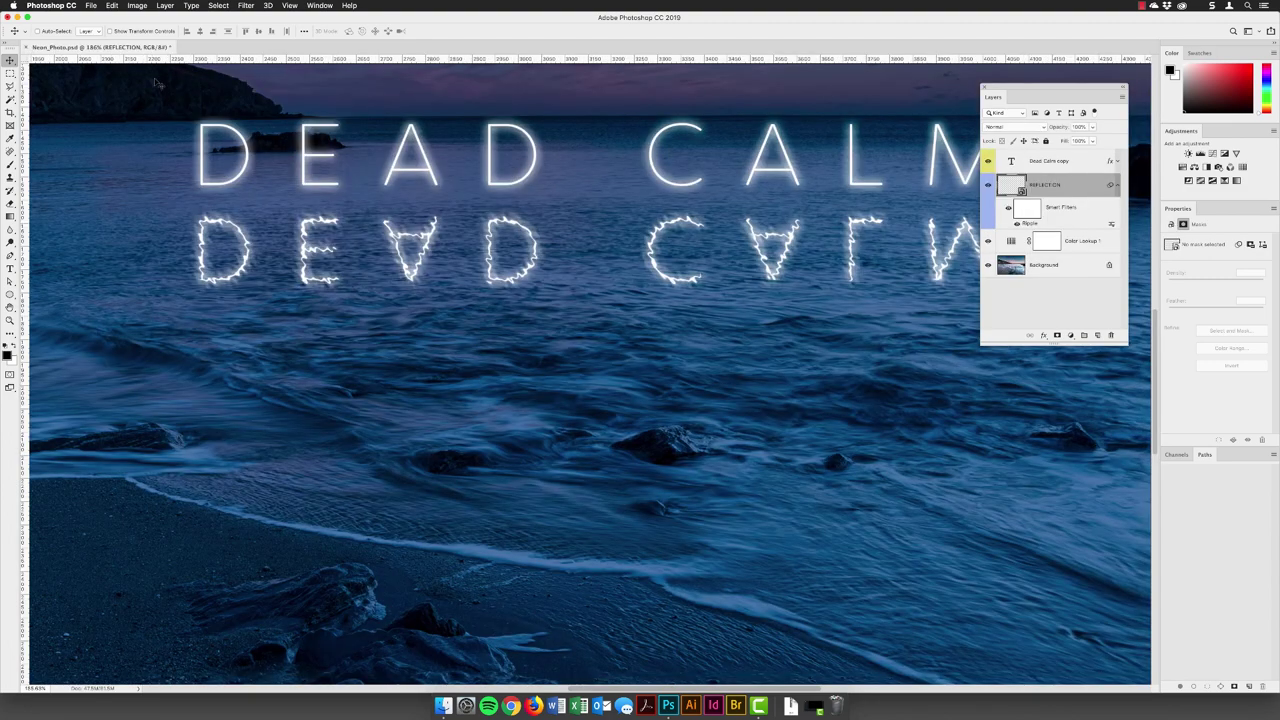
# Collapse the Smart Filters list of the REFLECTION layer and add a white layer mask to that layer
pyautogui.keyDown('alt'); pyautogui.scroll(-3, 760, 280); pyautogui.keyUp('alt')
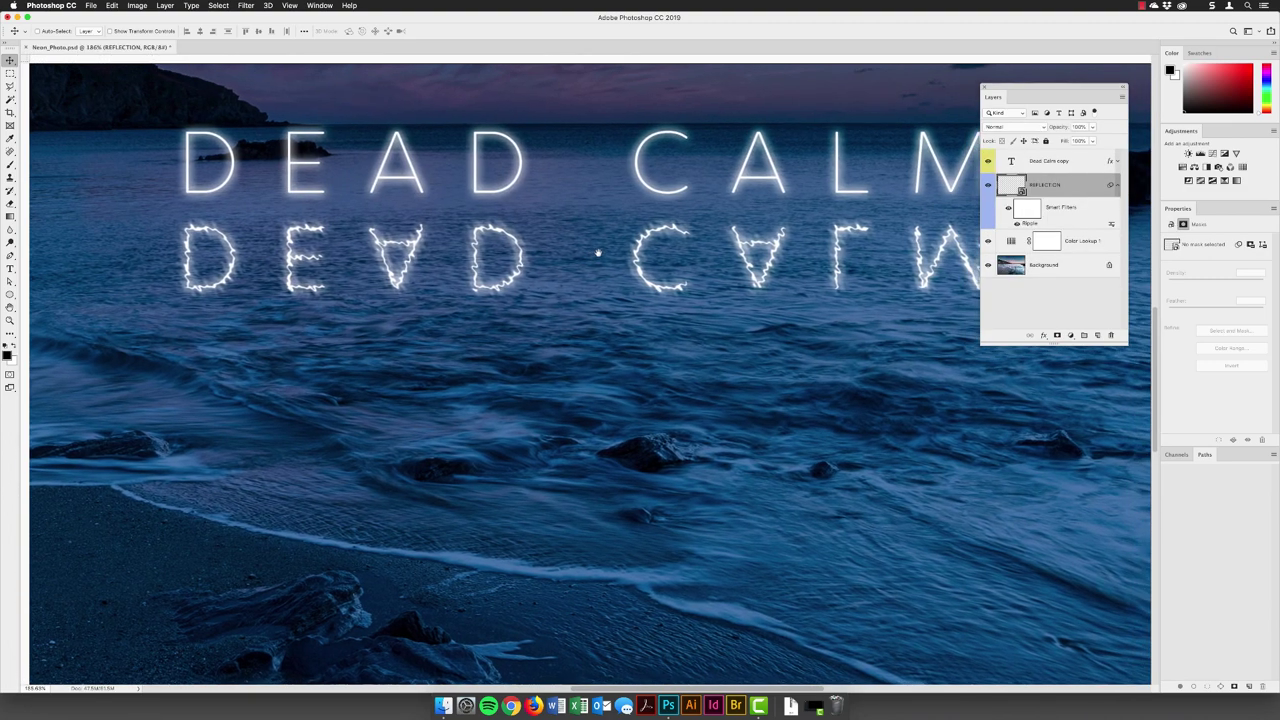
pyautogui.keyDown('alt'); pyautogui.scroll(-3, 745, 298); pyautogui.keyUp('alt')
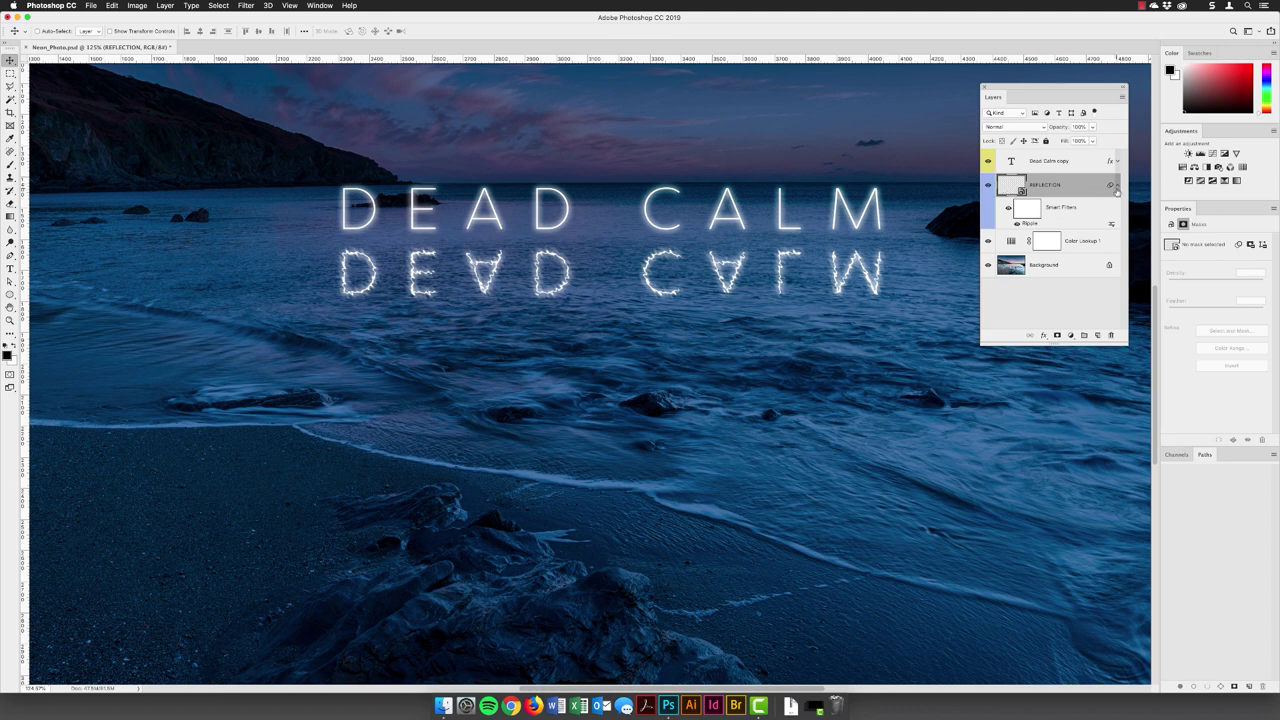
pyautogui.click(1117, 187)
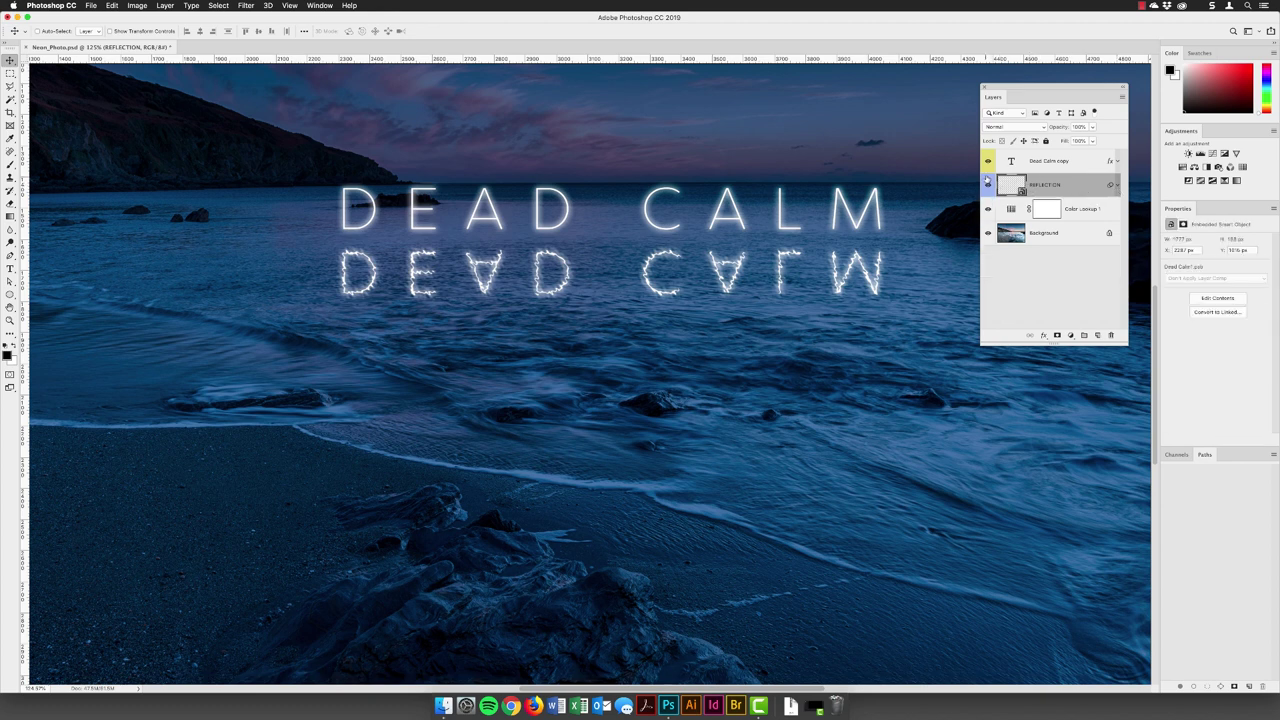
pyautogui.click(1056, 338)
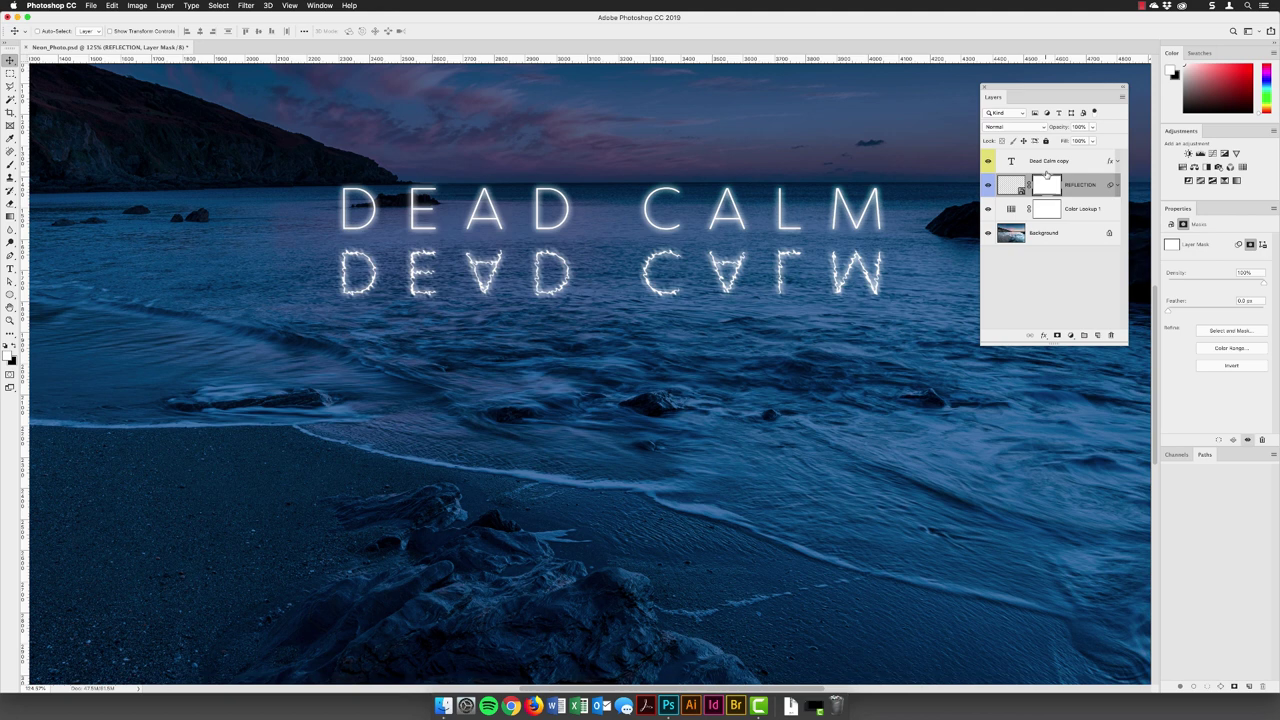
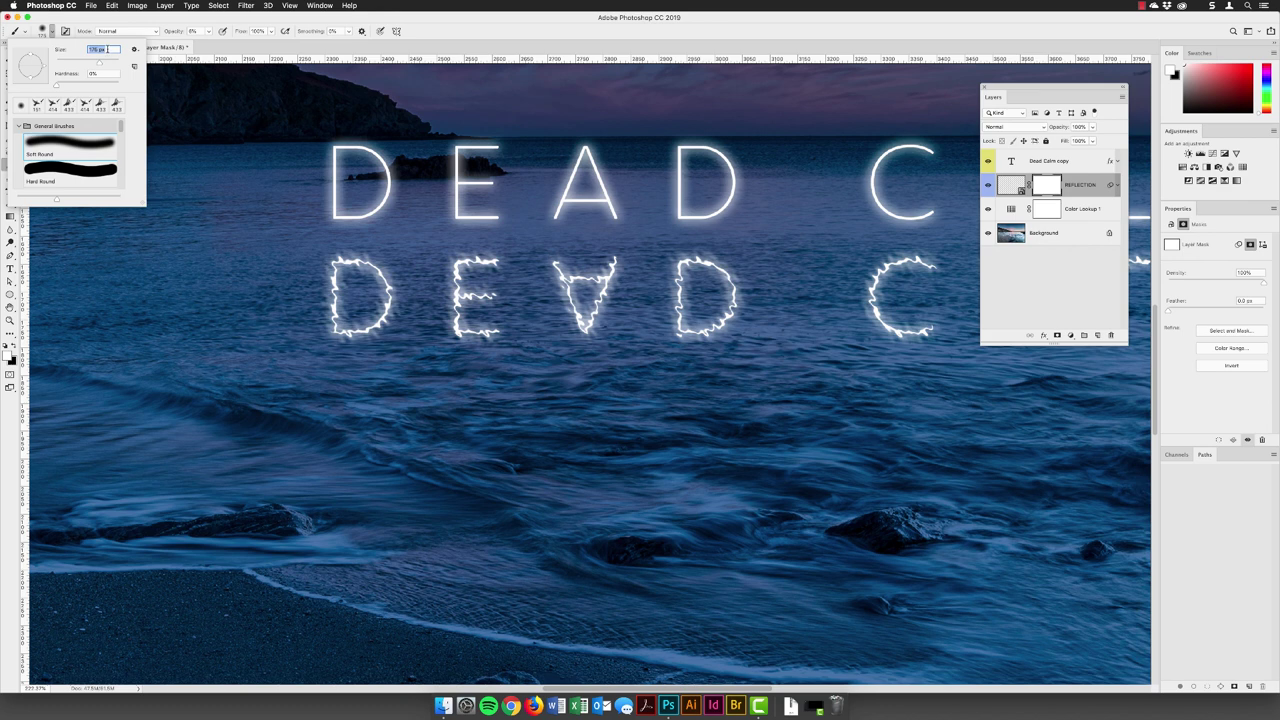
# Fade the lower parts of the reflected letters by painting with a soft black brush at 20% opacity on the REFLECTION layer mask
pyautogui.press('Return')
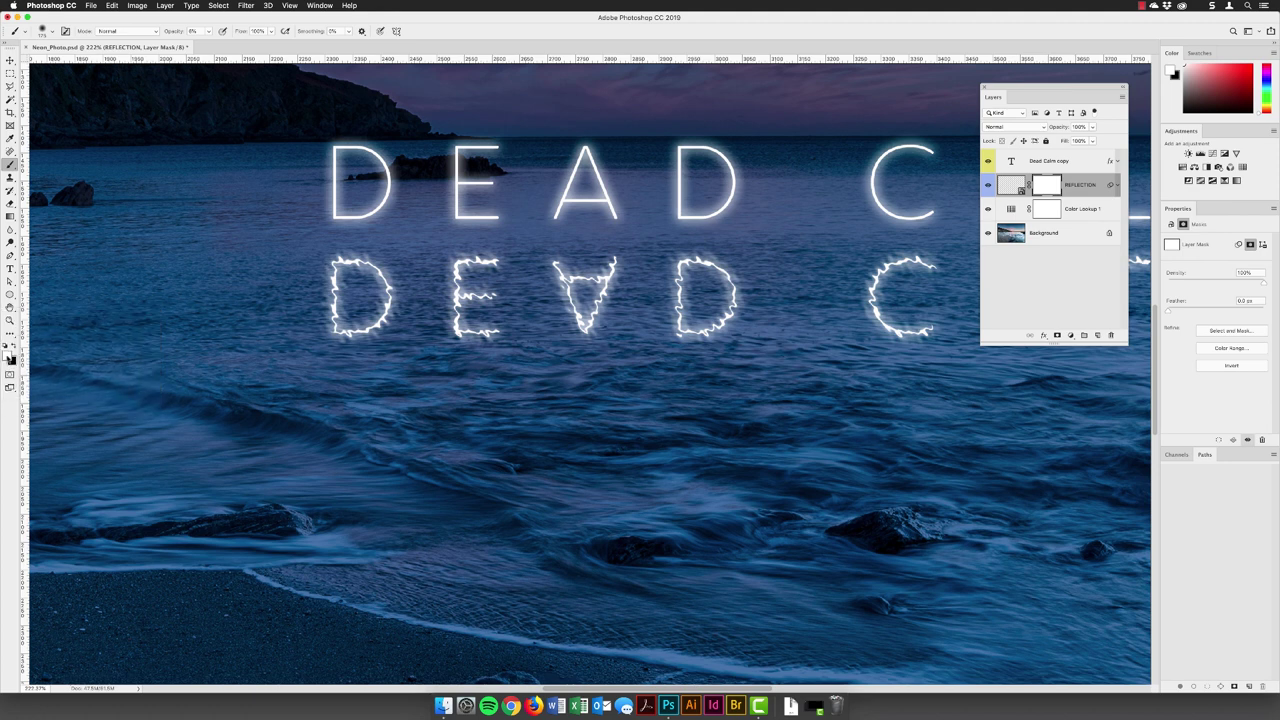
pyautogui.click(14, 346)
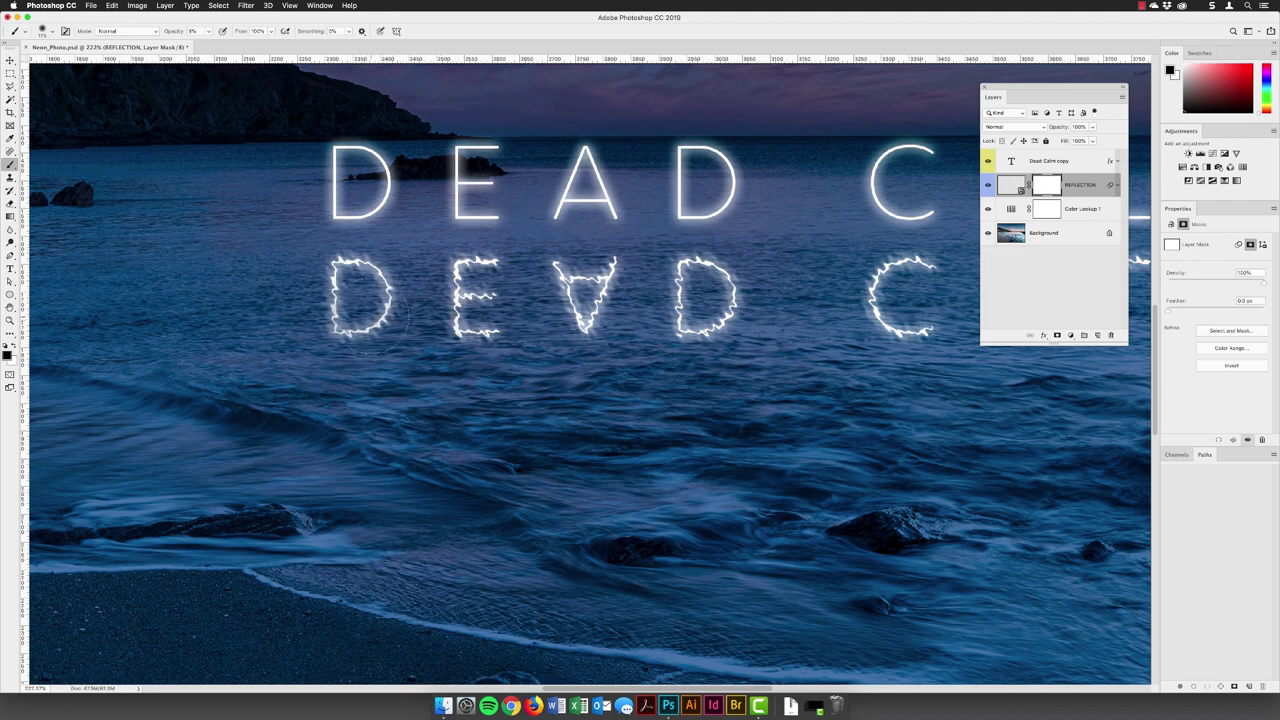
pyautogui.moveTo(172, 33); pyautogui.dragTo(178, 33)
pyautogui.write('20')
pyautogui.moveTo(370, 330)
pyautogui.mouseDown()
pyautogui.moveTo(355, 315)
pyautogui.moveTo(430, 351)
pyautogui.moveTo(472, 322)
pyautogui.moveTo(476, 302)
pyautogui.moveTo(478, 330)
pyautogui.moveTo(457, 347)
pyautogui.moveTo(470, 318)
pyautogui.moveTo(705, 320)
pyautogui.mouseUp()
pyautogui.hscroll(5, 705, 320)
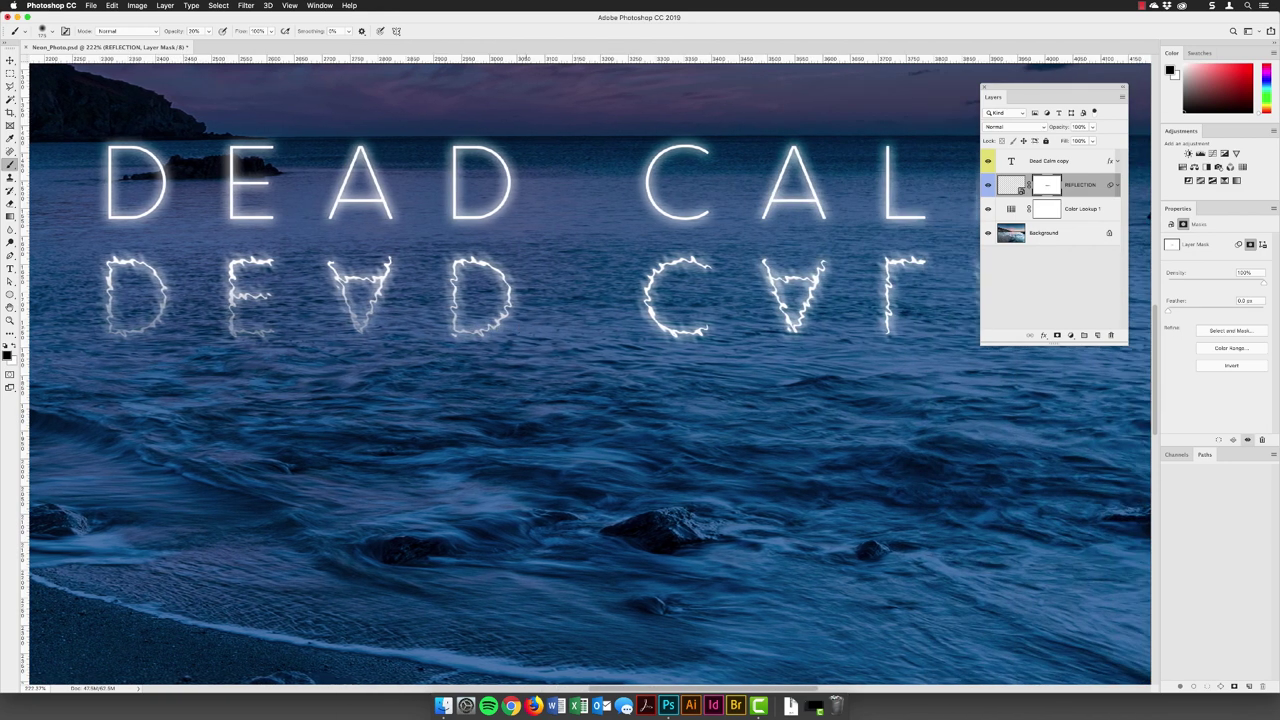
pyautogui.moveTo(480, 310)
pyautogui.mouseDown()
pyautogui.moveTo(345, 335)
pyautogui.moveTo(490, 322)
pyautogui.moveTo(465, 305)
pyautogui.moveTo(680, 320)
pyautogui.moveTo(652, 363)
pyautogui.moveTo(792, 328)
pyautogui.moveTo(680, 330)
pyautogui.moveTo(598, 387)
pyautogui.moveTo(556, 344)
pyautogui.mouseUp()
pyautogui.hscroll(6, 556, 344)
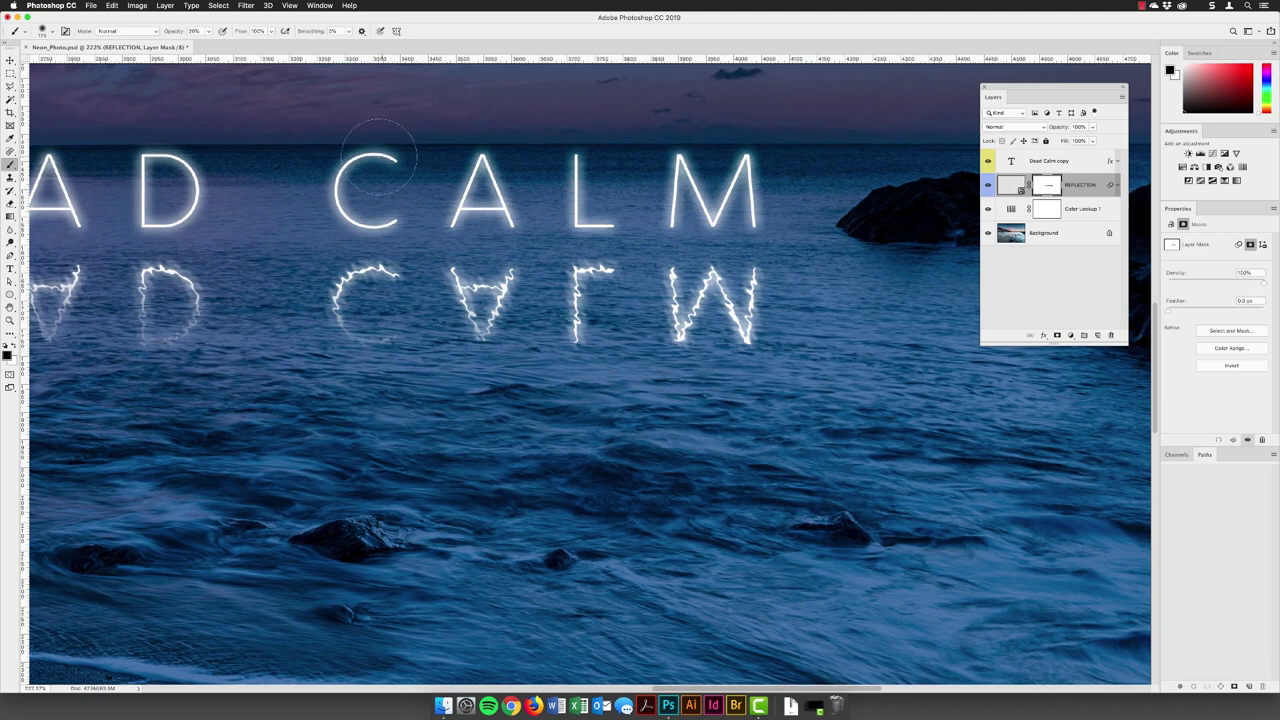
pyautogui.moveTo(517, 372)
pyautogui.mouseDown()
pyautogui.moveTo(740, 336)
pyautogui.moveTo(690, 338)
pyautogui.moveTo(610, 376)
pyautogui.mouseUp()
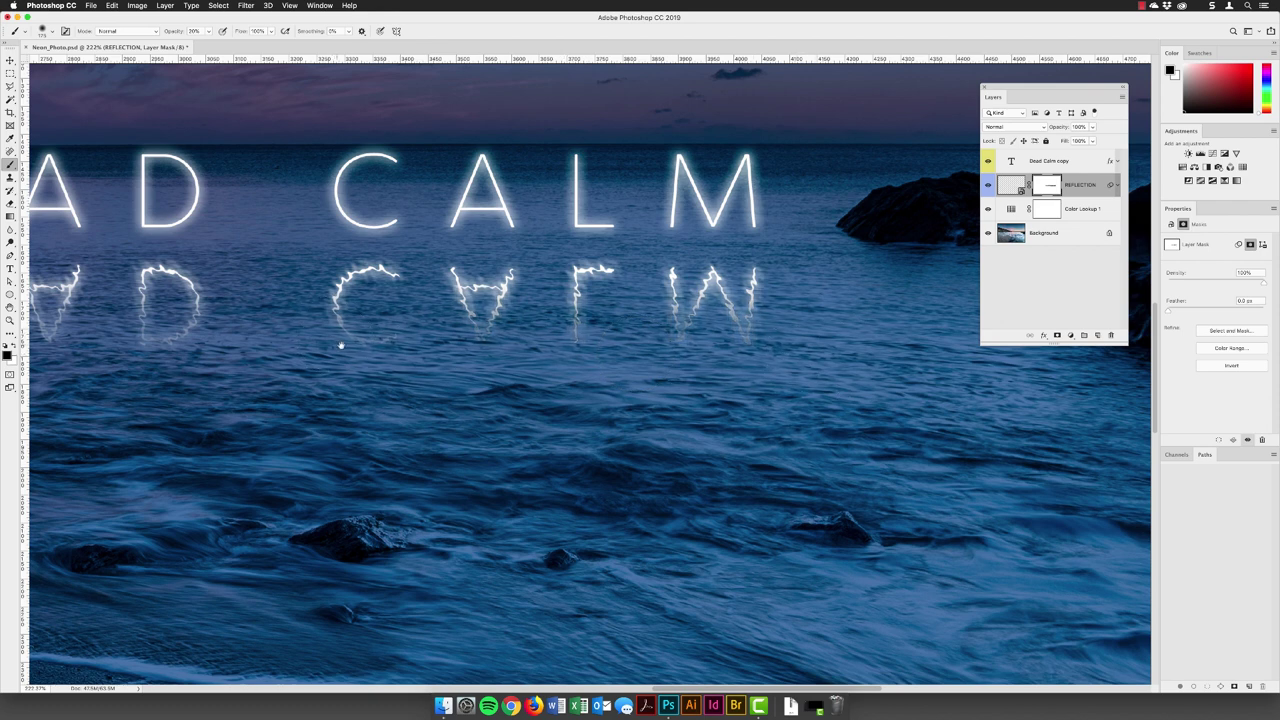
pyautogui.moveTo(340, 343); pyautogui.dragTo(843, 406)
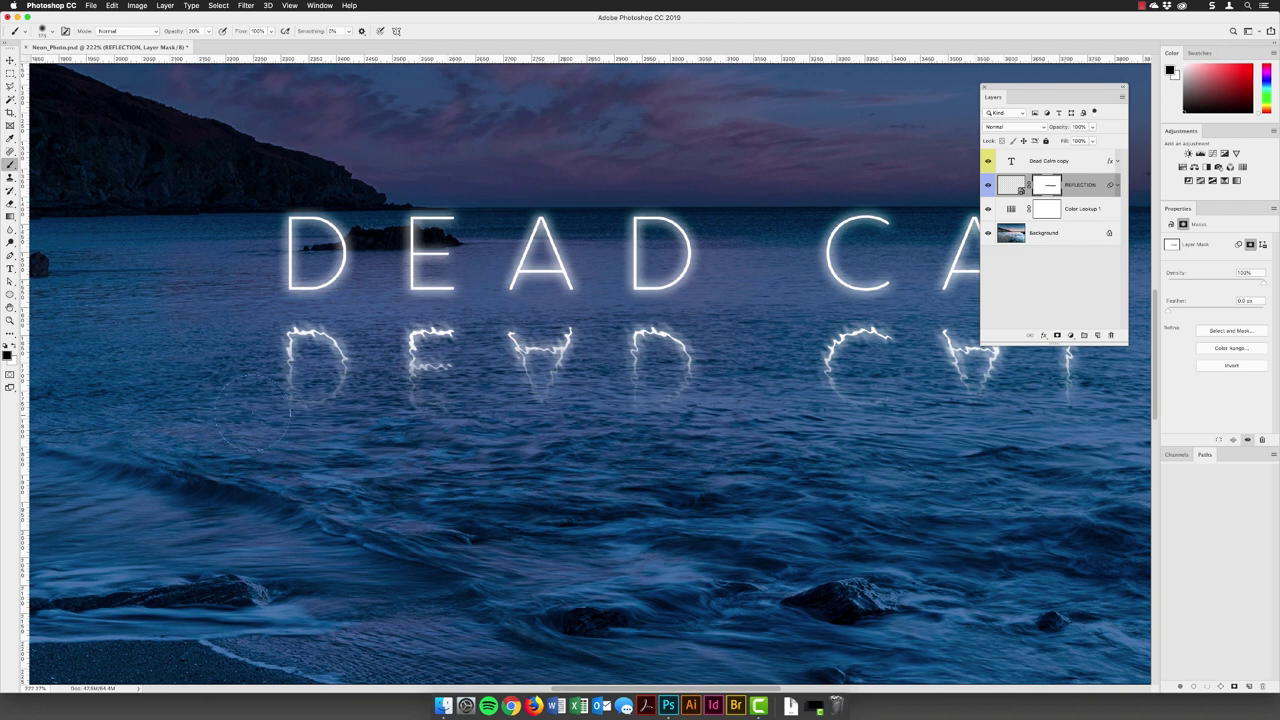
pyautogui.moveTo(733, 360); pyautogui.dragTo(617, 362)
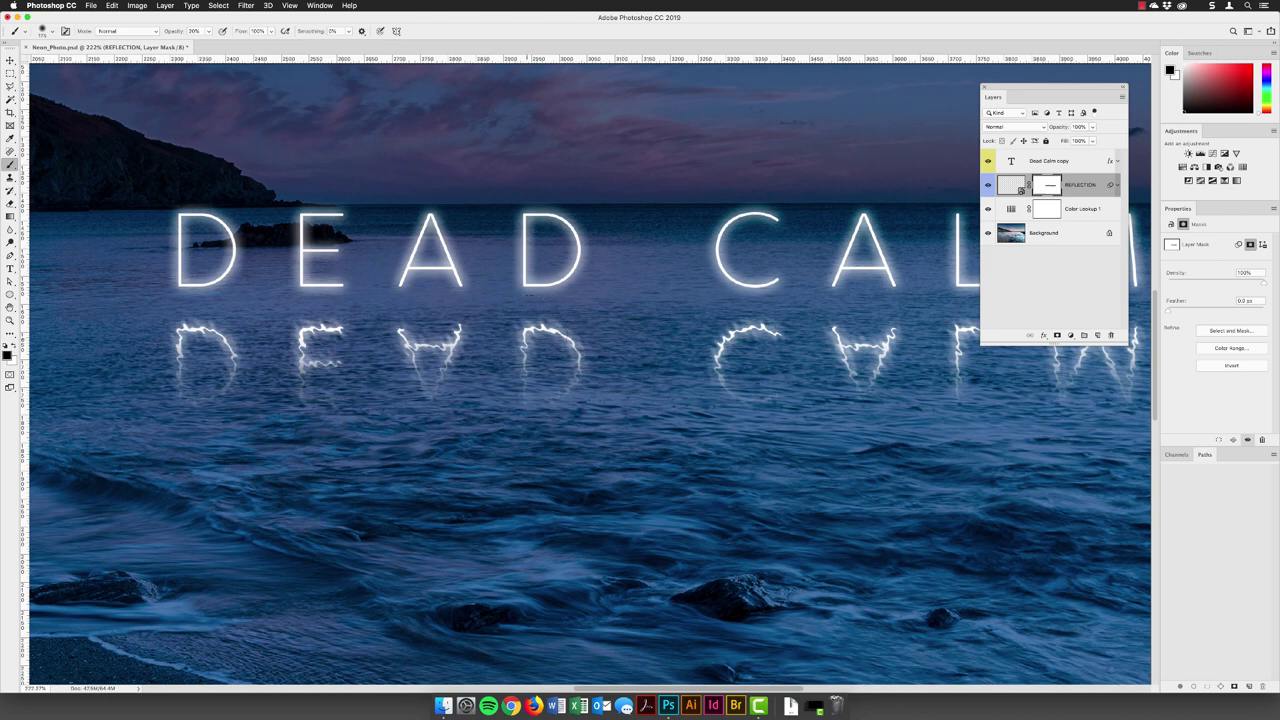
# Set the blend mode of the REFLECTION layer itself to Screen
pyautogui.click(1008, 186)
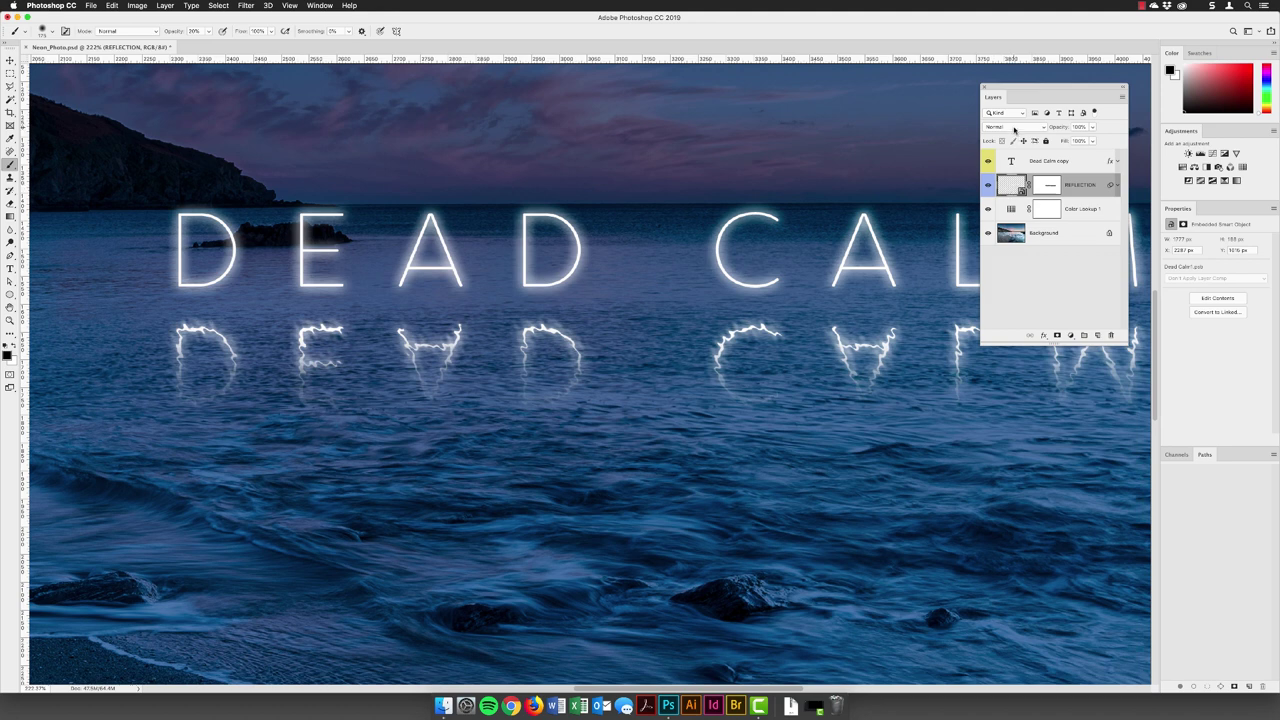
pyautogui.click(1014, 128)
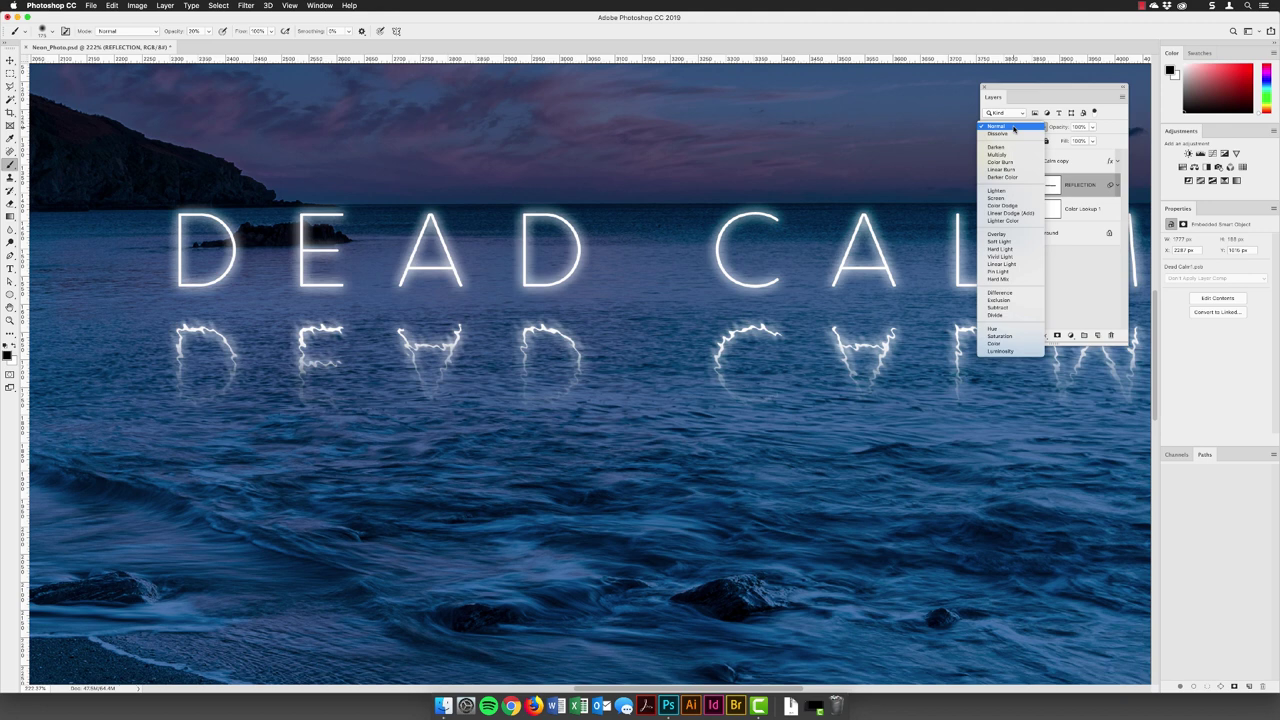
pyautogui.click(1003, 199)
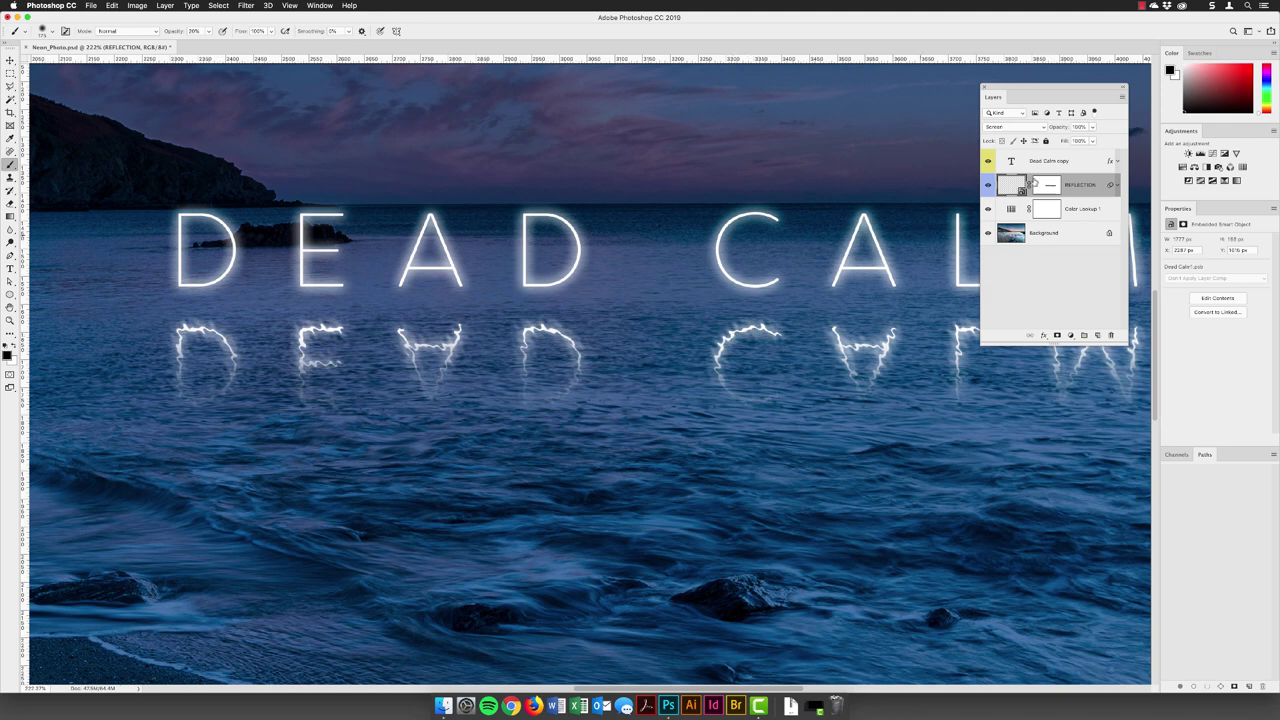
# Lower the REFLECTION layer's opacity to a little under 50%, judging the effect on the whole title and water
pyautogui.click(1092, 127)
pyautogui.moveTo(1092, 127)
pyautogui.mouseDown()
pyautogui.moveTo(1075, 140)
pyautogui.moveTo(1103, 140)
pyautogui.mouseUp()
pyautogui.click(1092, 128)
pyautogui.moveTo(1090, 135); pyautogui.dragTo(1065, 143)
pyautogui.scroll(-1, 515, 375)
pyautogui.scroll(-5, 515, 375)
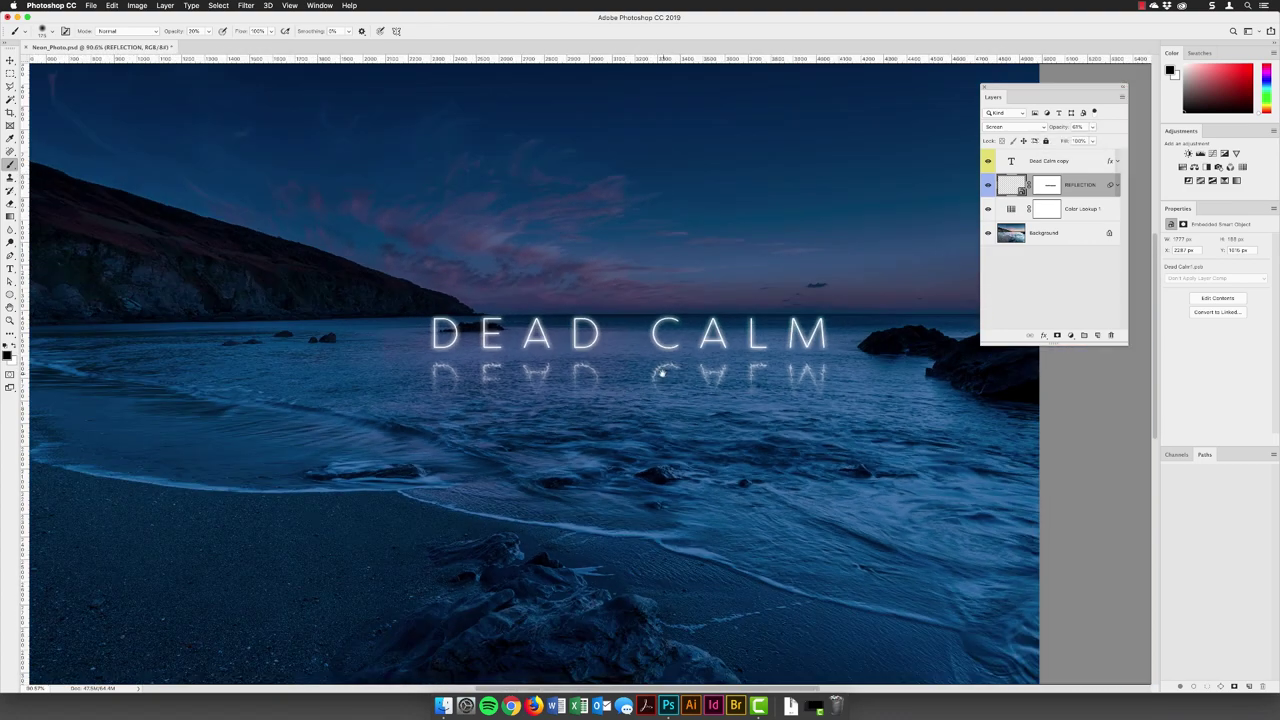
pyautogui.scroll(-1, 666, 366)
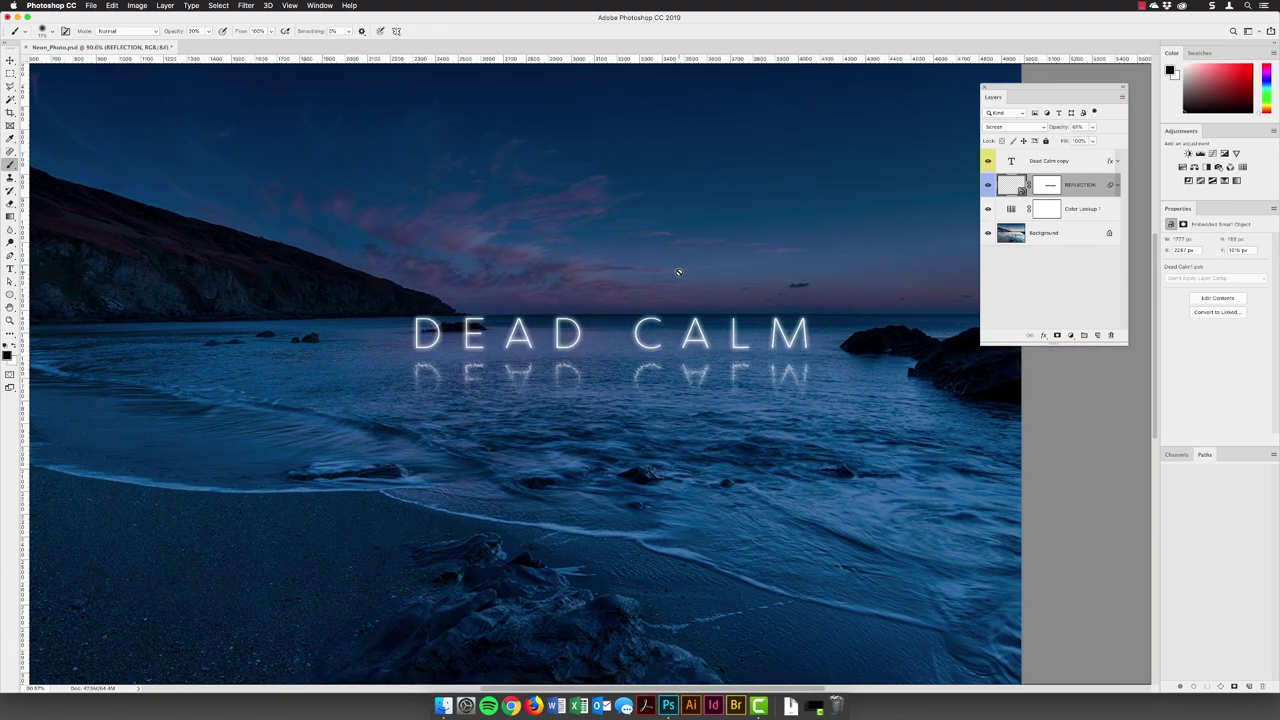
pyautogui.click(1091, 128)
pyautogui.moveTo(1087, 140); pyautogui.dragTo(1085, 140)
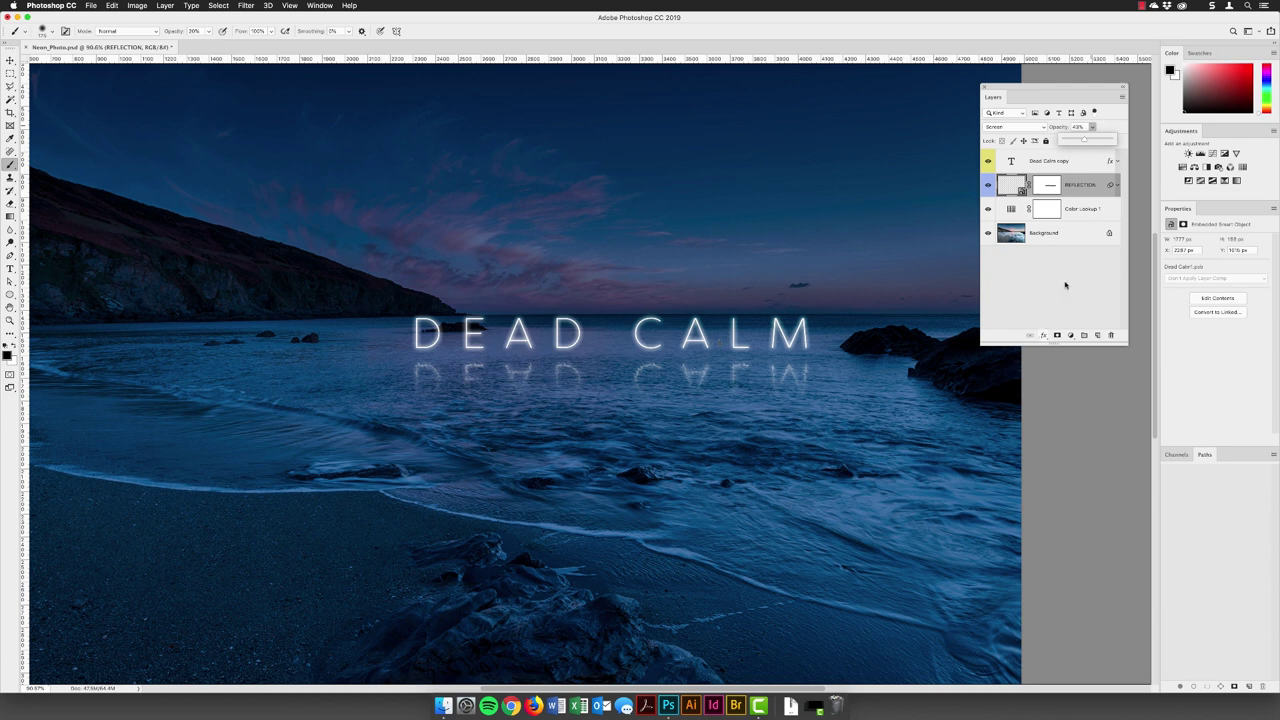
pyautogui.click(1078, 176)
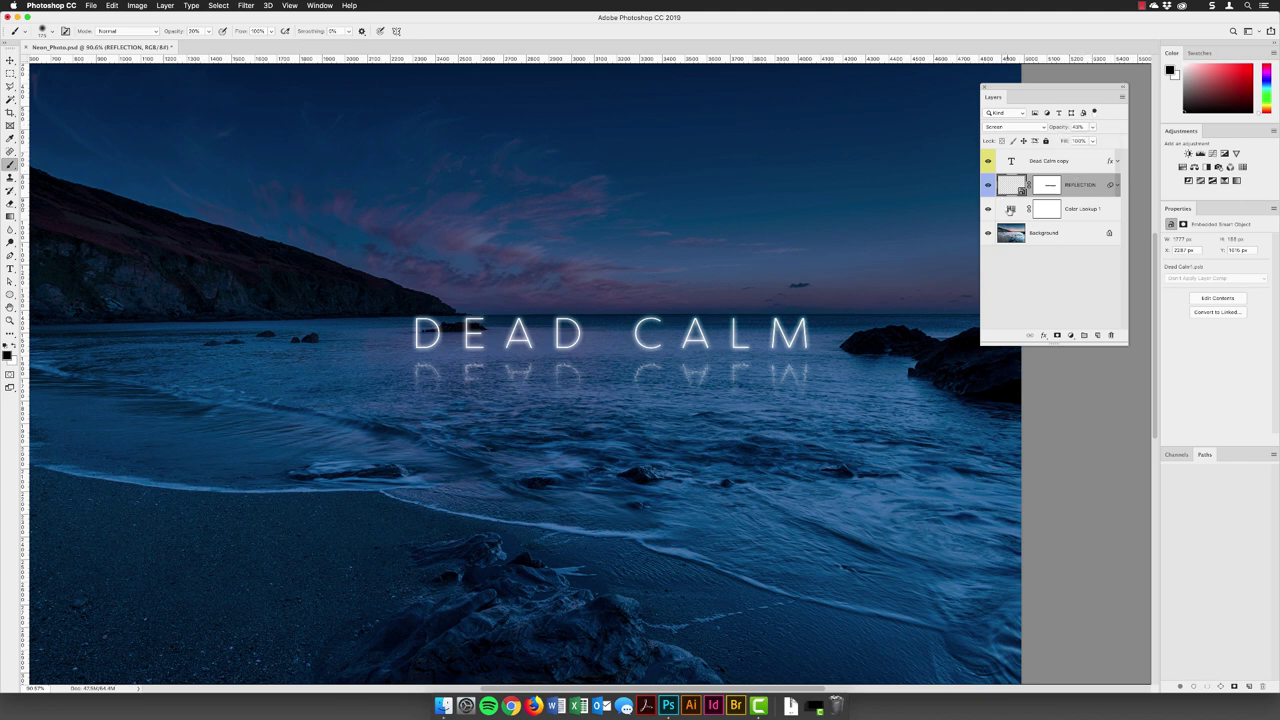
# Add a Curves adjustment above the Color Lookup layer and brighten the water tones with on-image adjustment to an output of about 188
pyautogui.click(1007, 210)
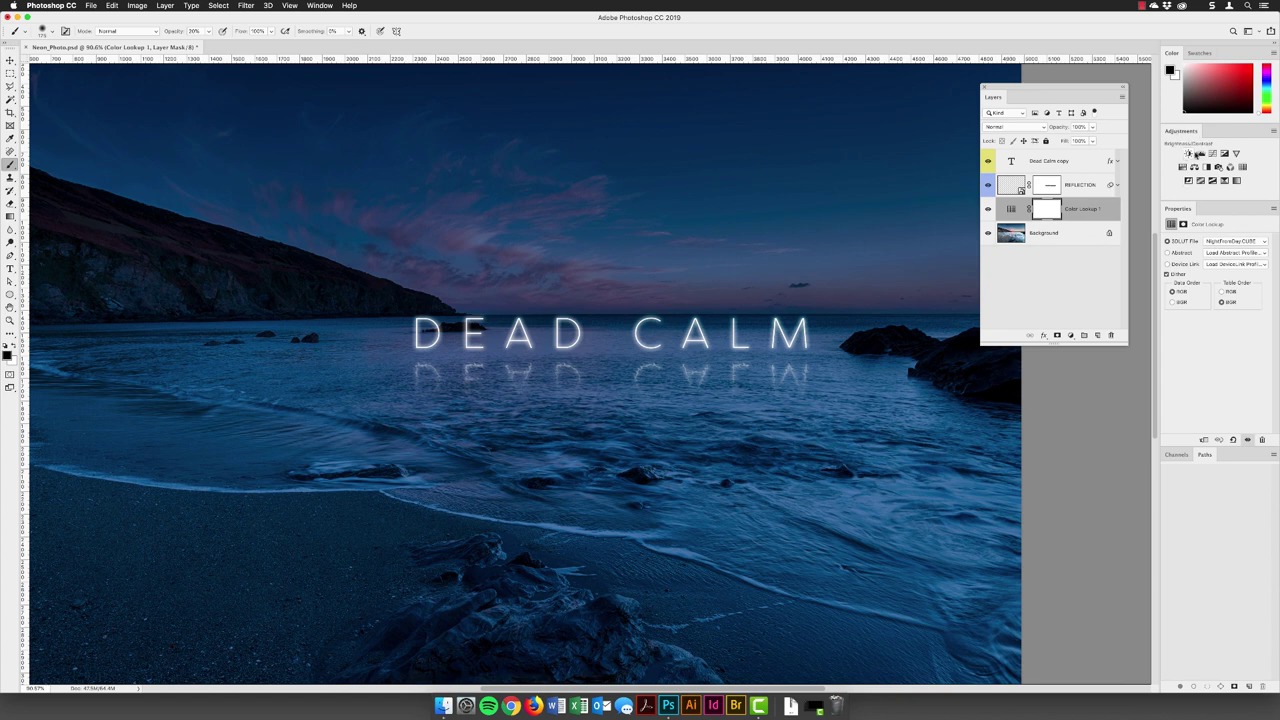
pyautogui.click(1213, 154)
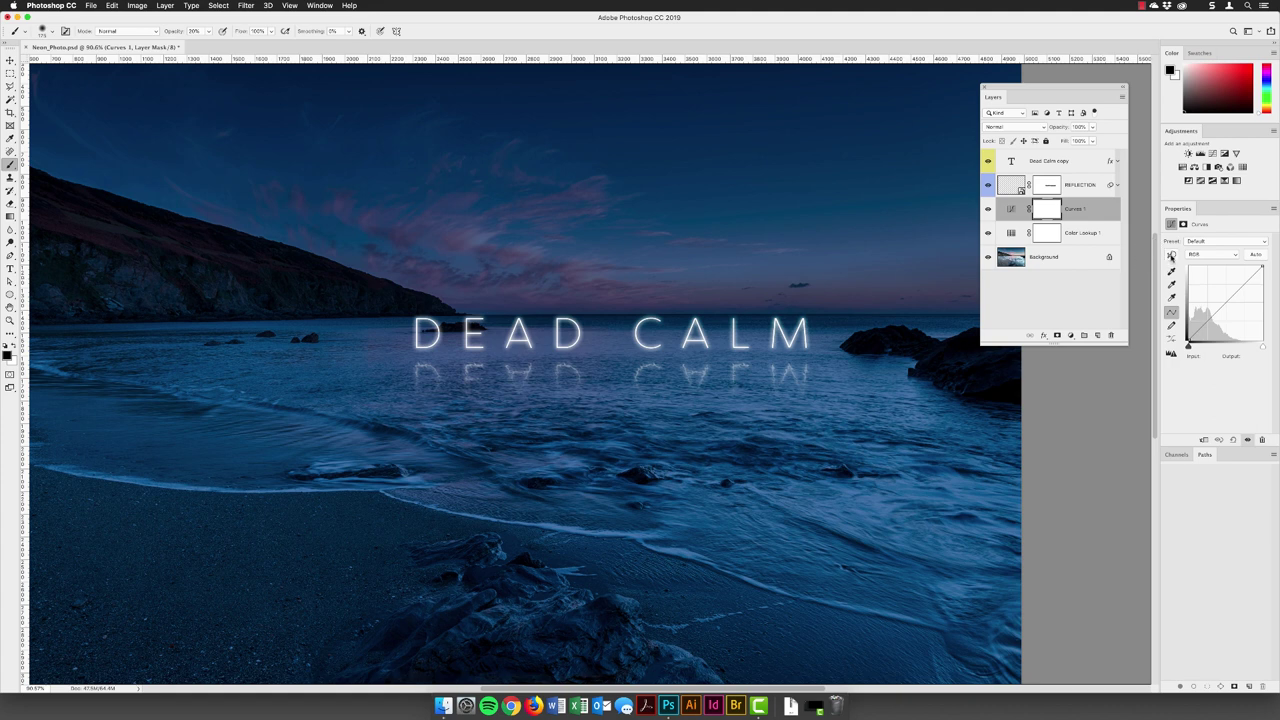
pyautogui.click(1171, 256)
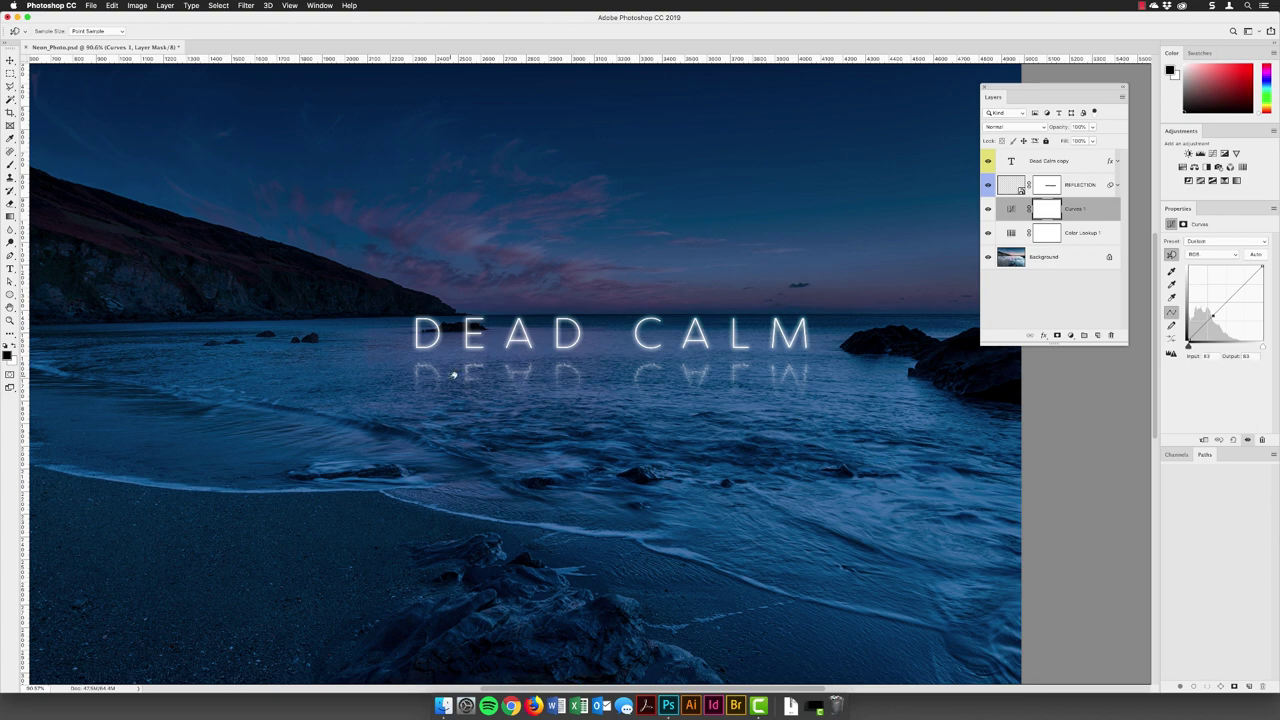
pyautogui.moveTo(454, 374); pyautogui.dragTo(453, 300)
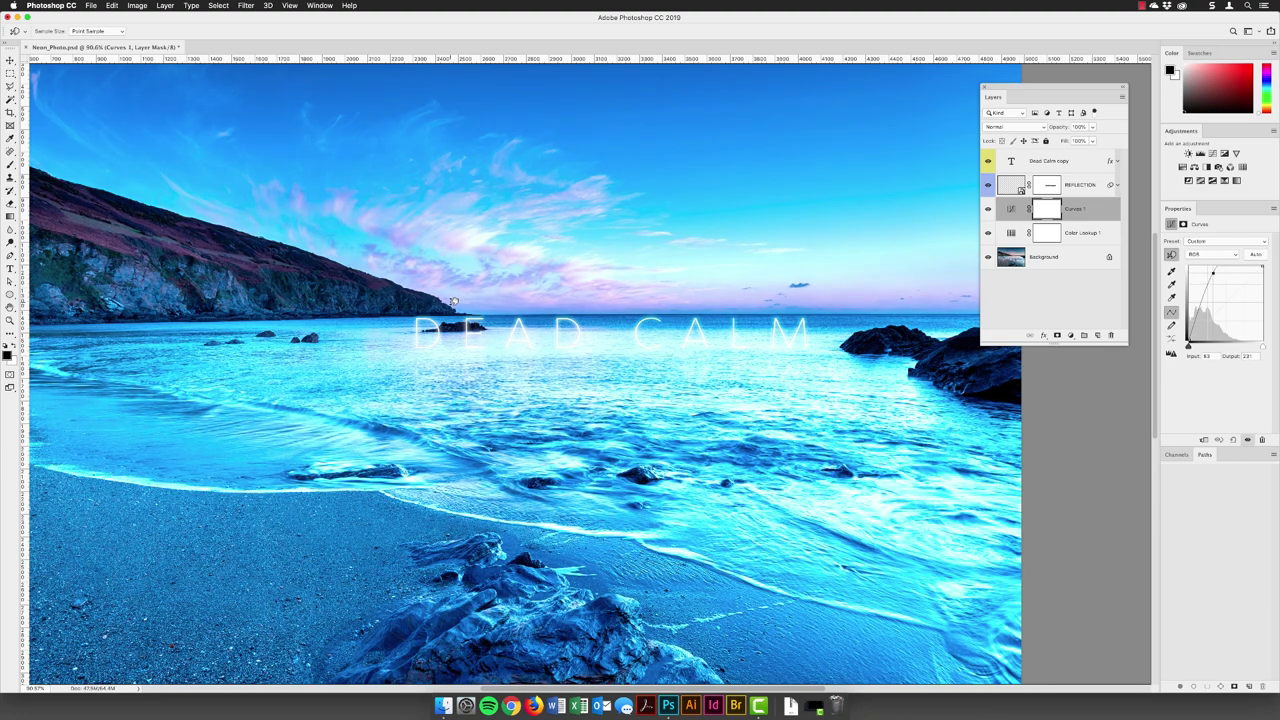
pyautogui.moveTo(453, 300); pyautogui.dragTo(451, 324)
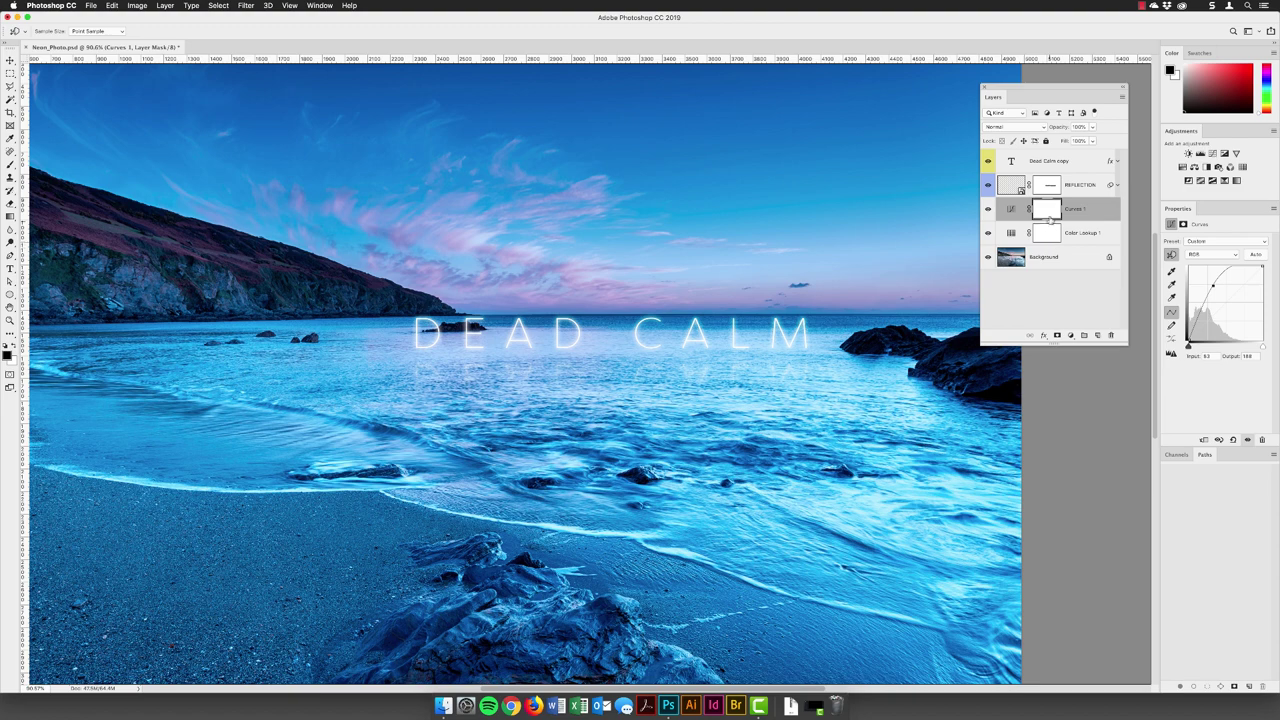
# Invert the first Curves layer's mask to black and make the Brush tool active
pyautogui.click(1045, 210)
pyautogui.press('b')
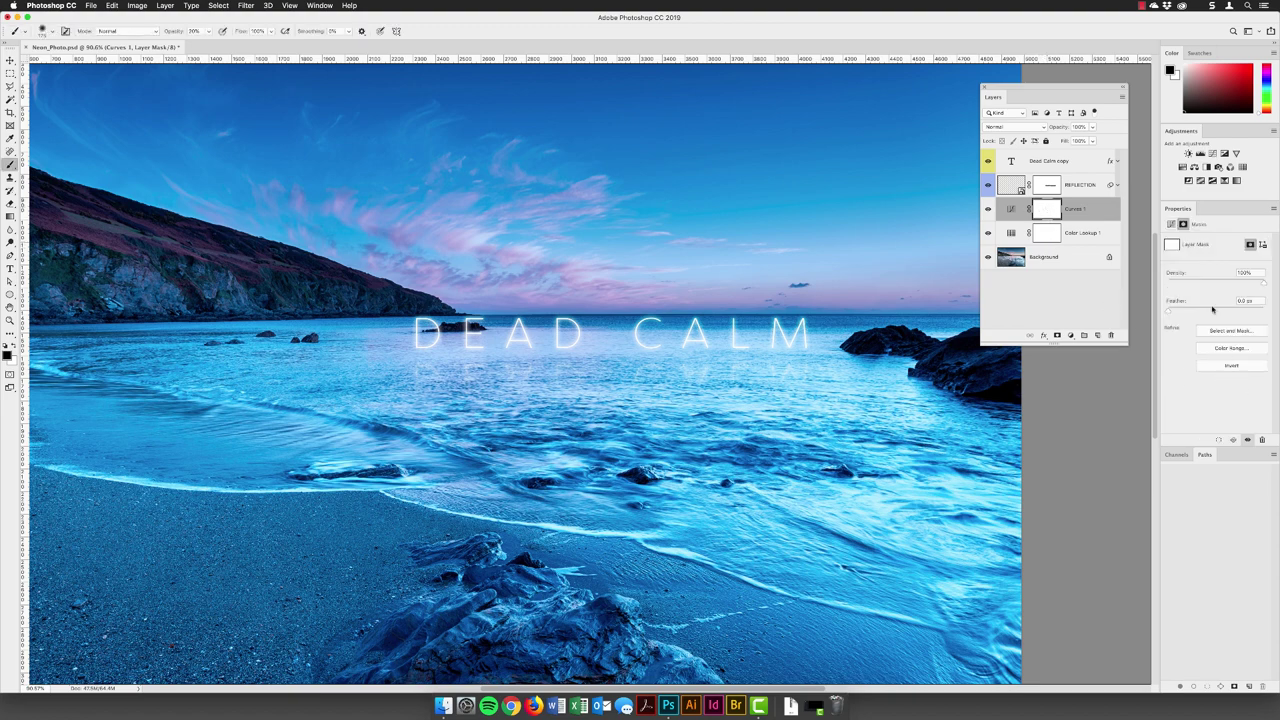
pyautogui.click(1231, 366)
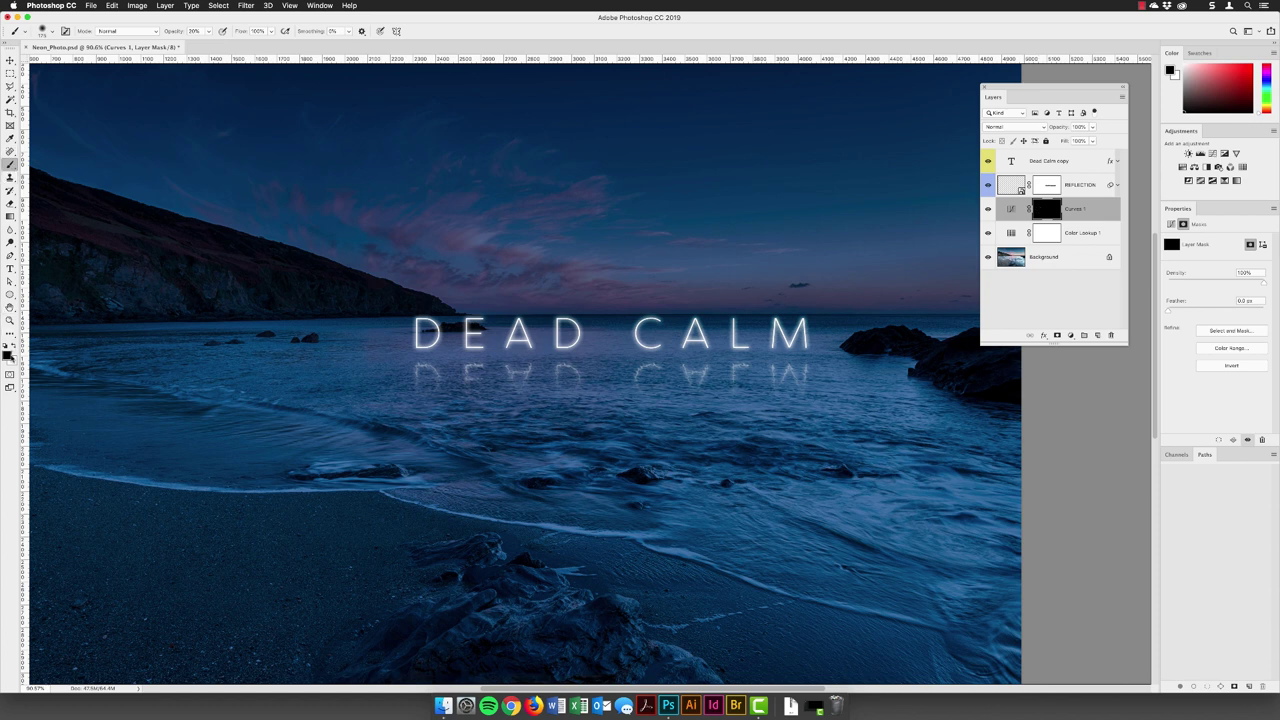
# Paint a glow onto the water beneath the title in the Curves mask, using a larger soft white brush at 11% opacity
pyautogui.click(16, 348)
pyautogui.click(50, 32)
pyautogui.moveTo(101, 64); pyautogui.dragTo(107, 63)
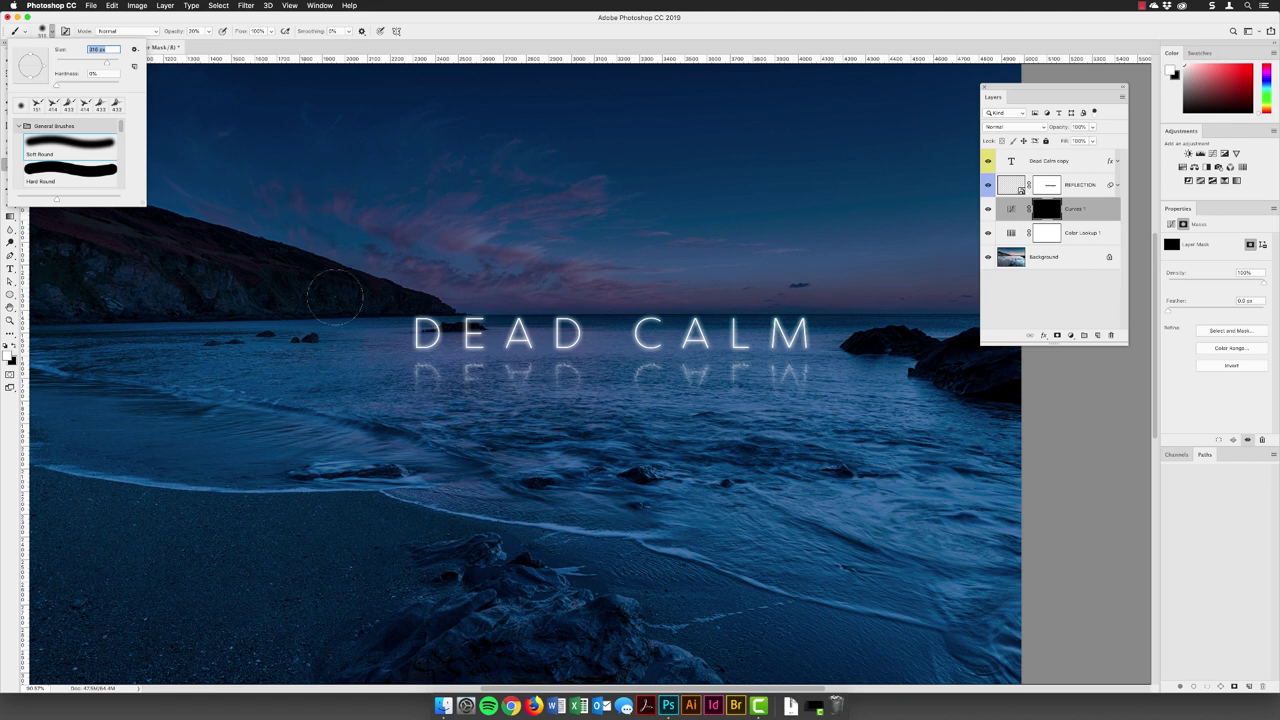
pyautogui.moveTo(170, 33)
pyautogui.mouseDown()
pyautogui.moveTo(186, 33)
pyautogui.moveTo(168, 35)
pyautogui.mouseUp()
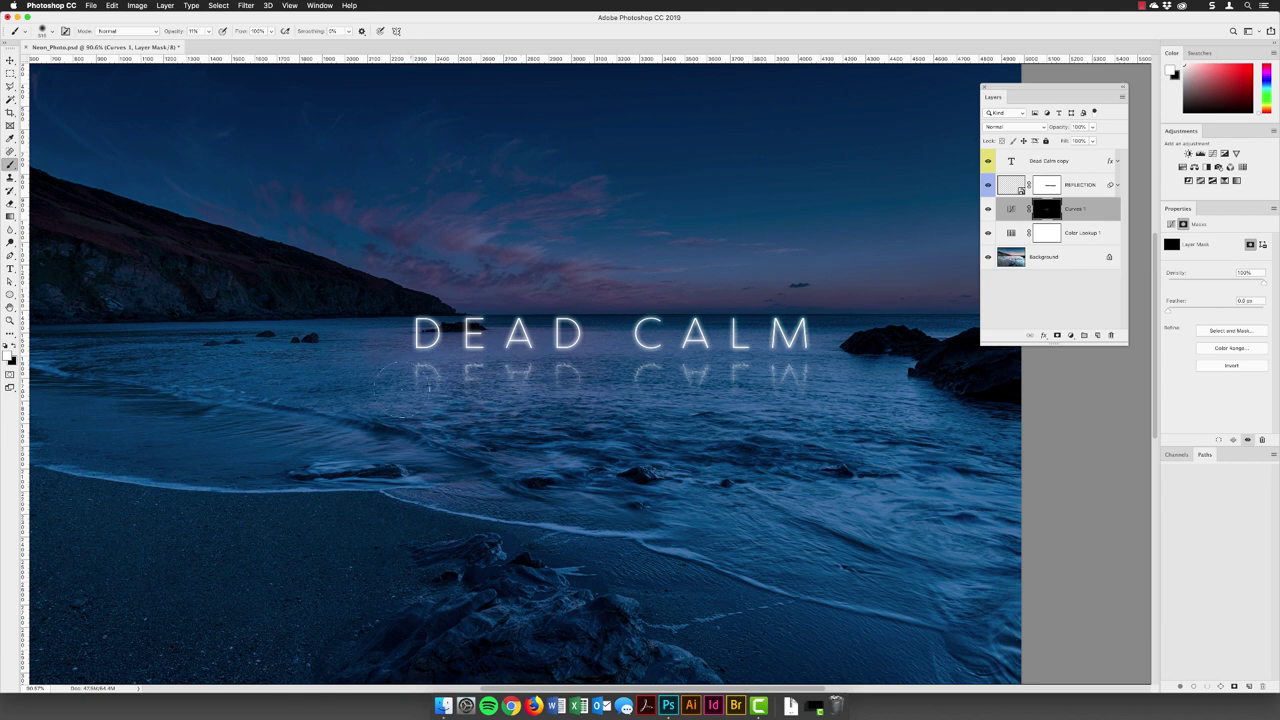
pyautogui.moveTo(430, 388)
pyautogui.mouseDown()
pyautogui.moveTo(515, 392)
pyautogui.moveTo(400, 384)
pyautogui.moveTo(830, 392)
pyautogui.mouseUp()
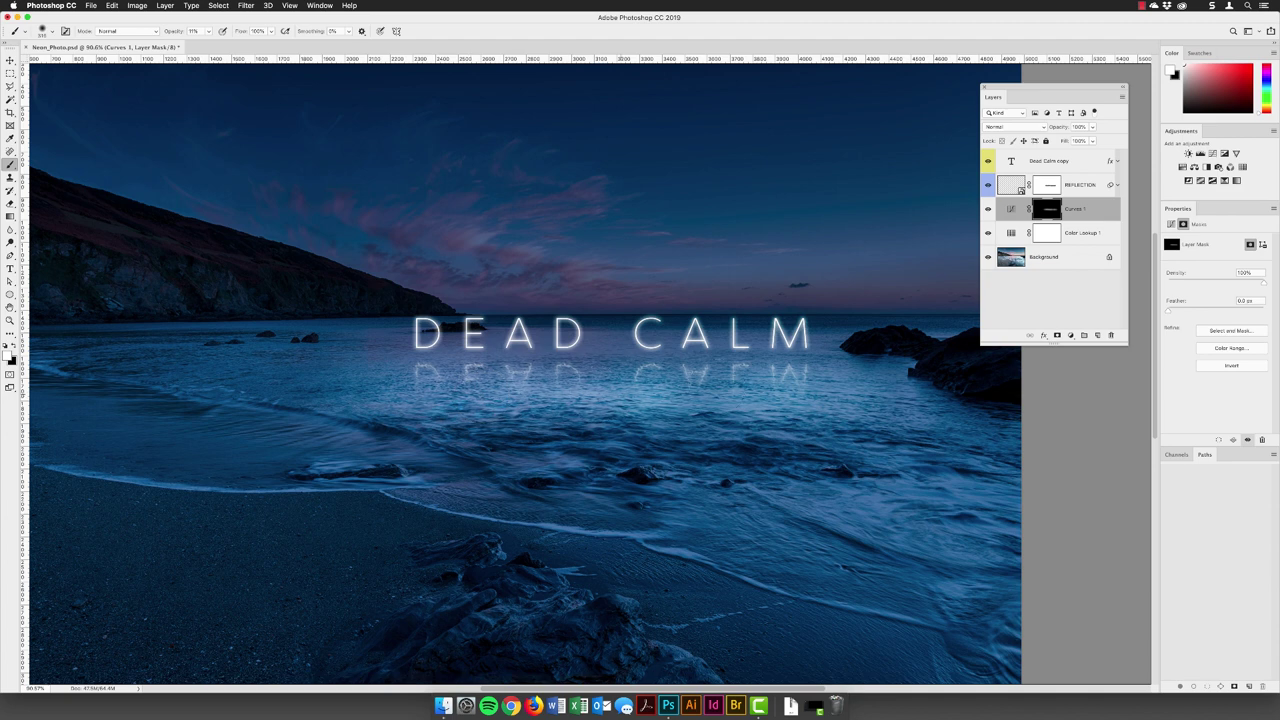
pyautogui.moveTo(788, 368); pyautogui.dragTo(760, 370)
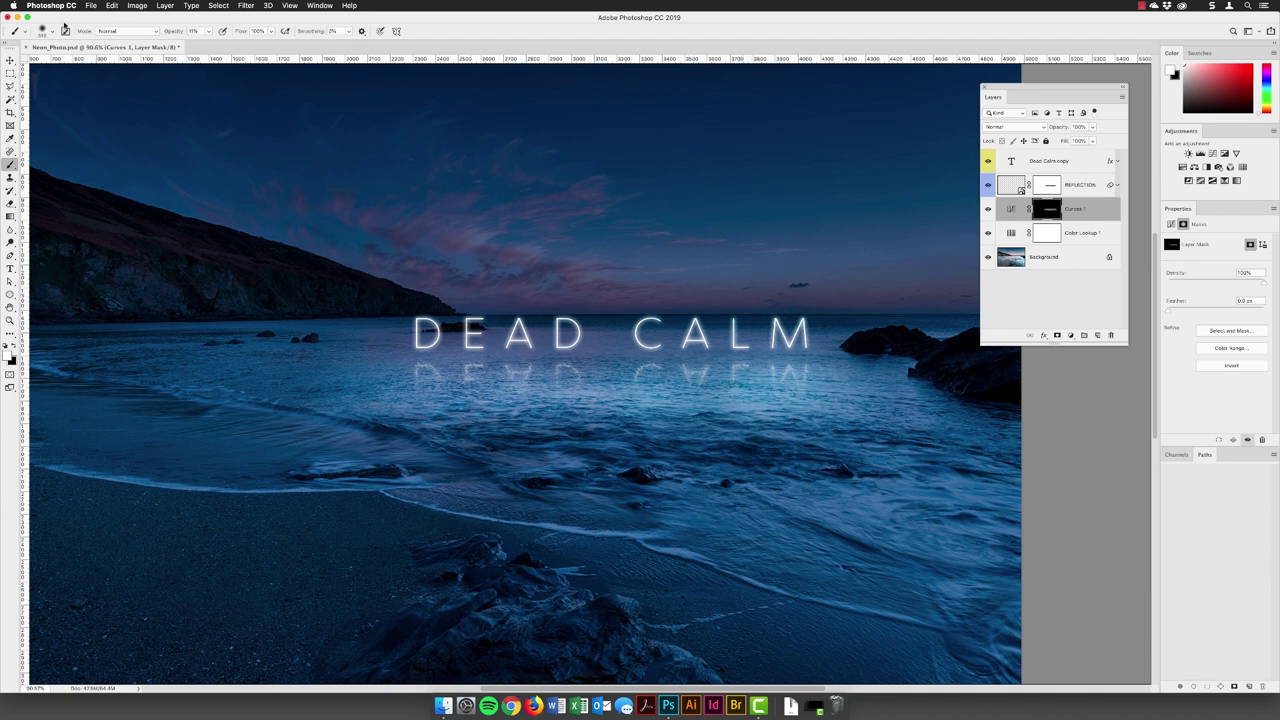
# Reduce the soft brush to about 143 px and build up the painted glow on the water around the reflection
pyautogui.click(53, 33)
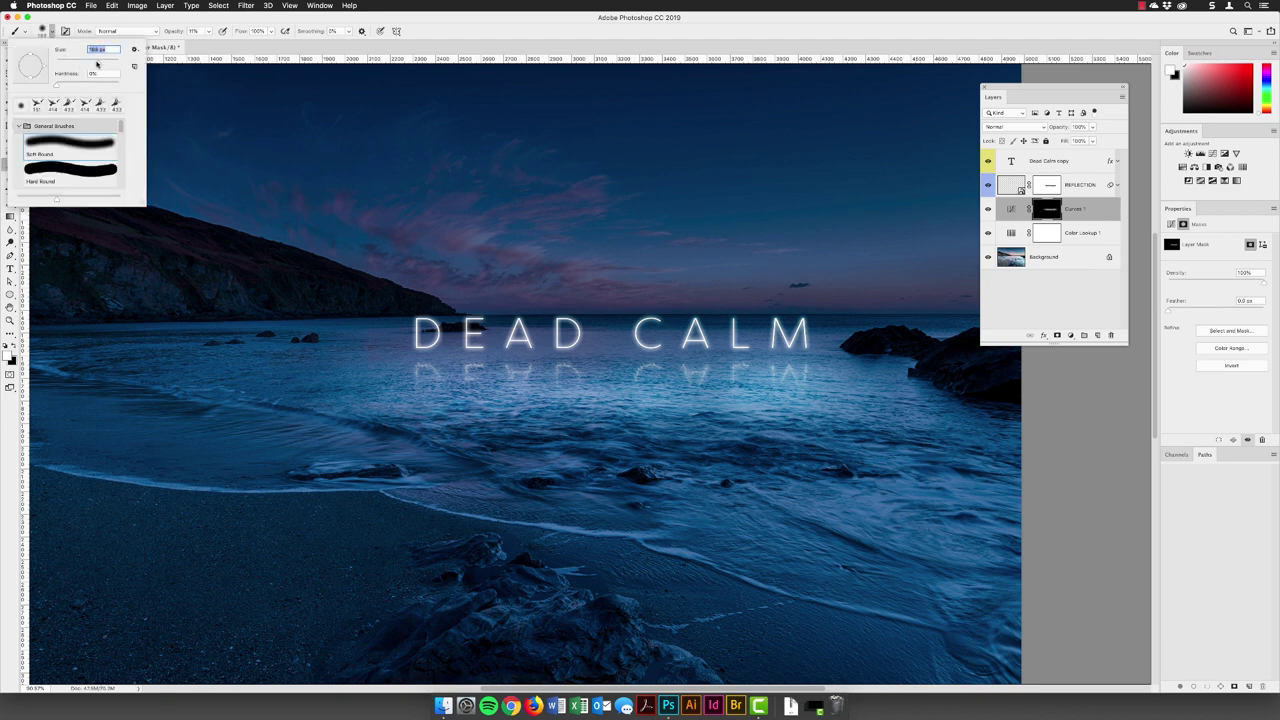
pyautogui.moveTo(97, 64); pyautogui.dragTo(94, 63)
pyautogui.press('Return')
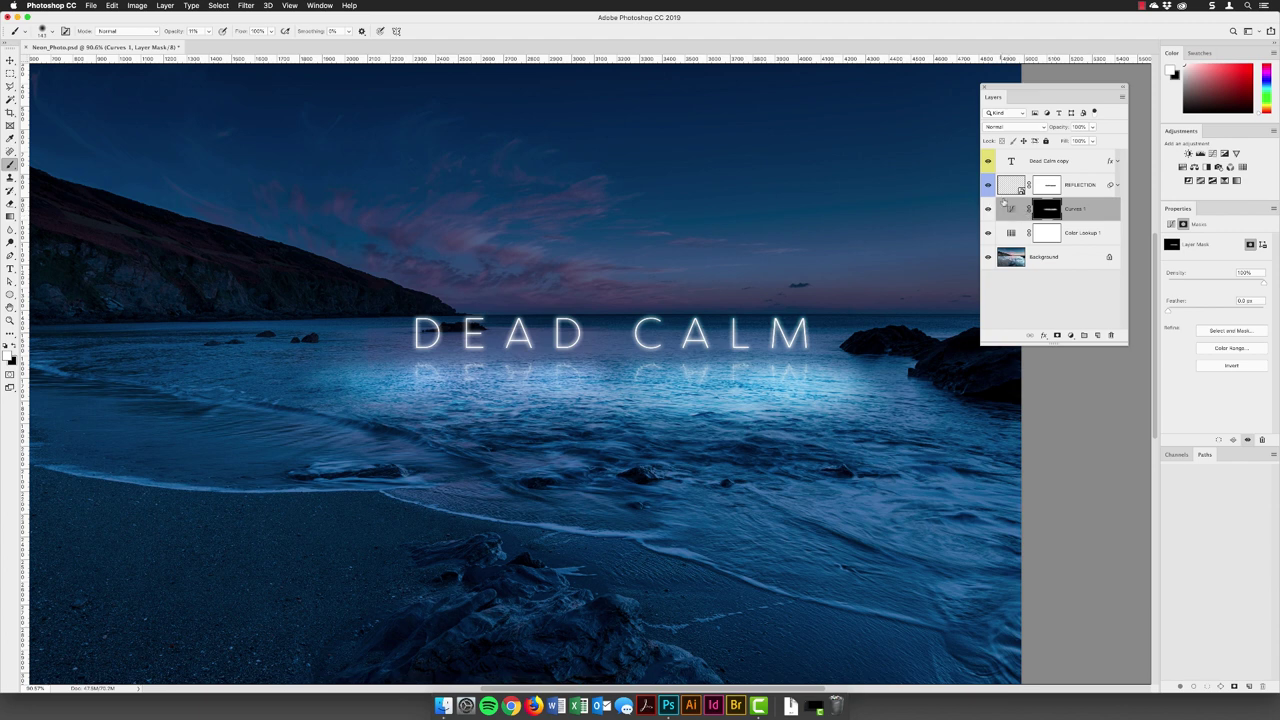
# Try the Screen blend mode on the Curves layer that lights the water
pyautogui.click(1004, 130)
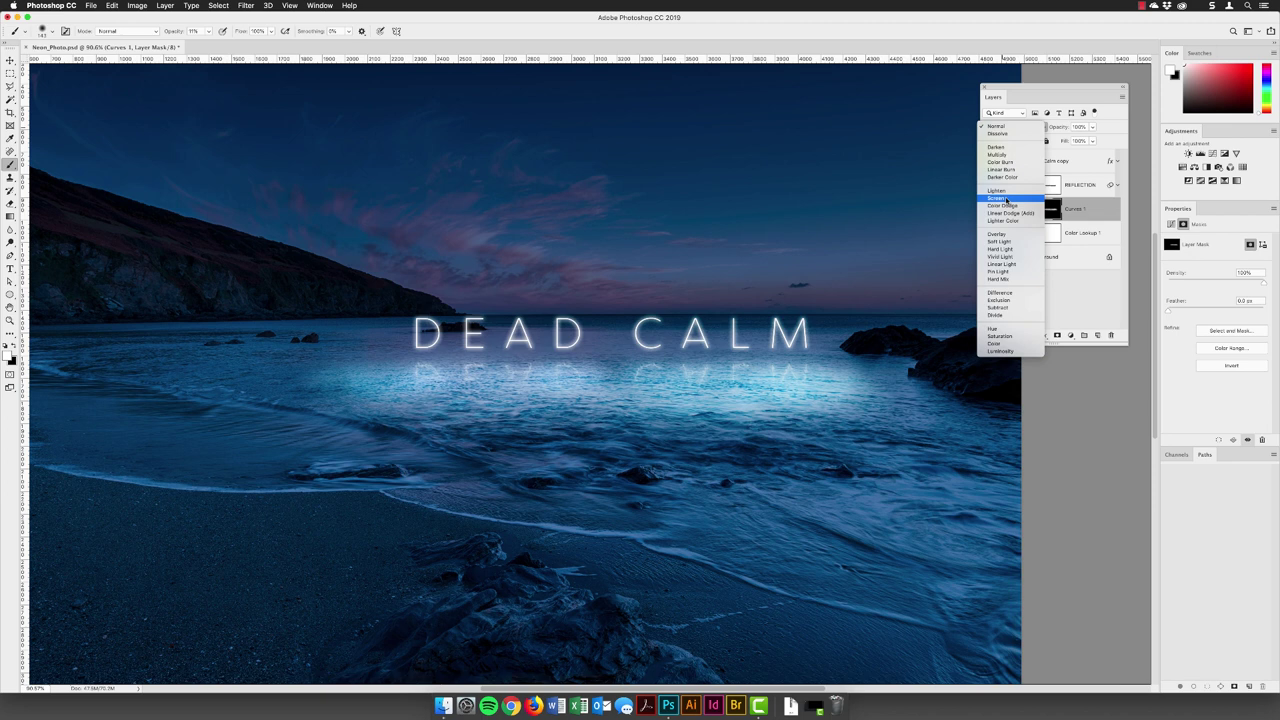
pyautogui.click(1007, 200)
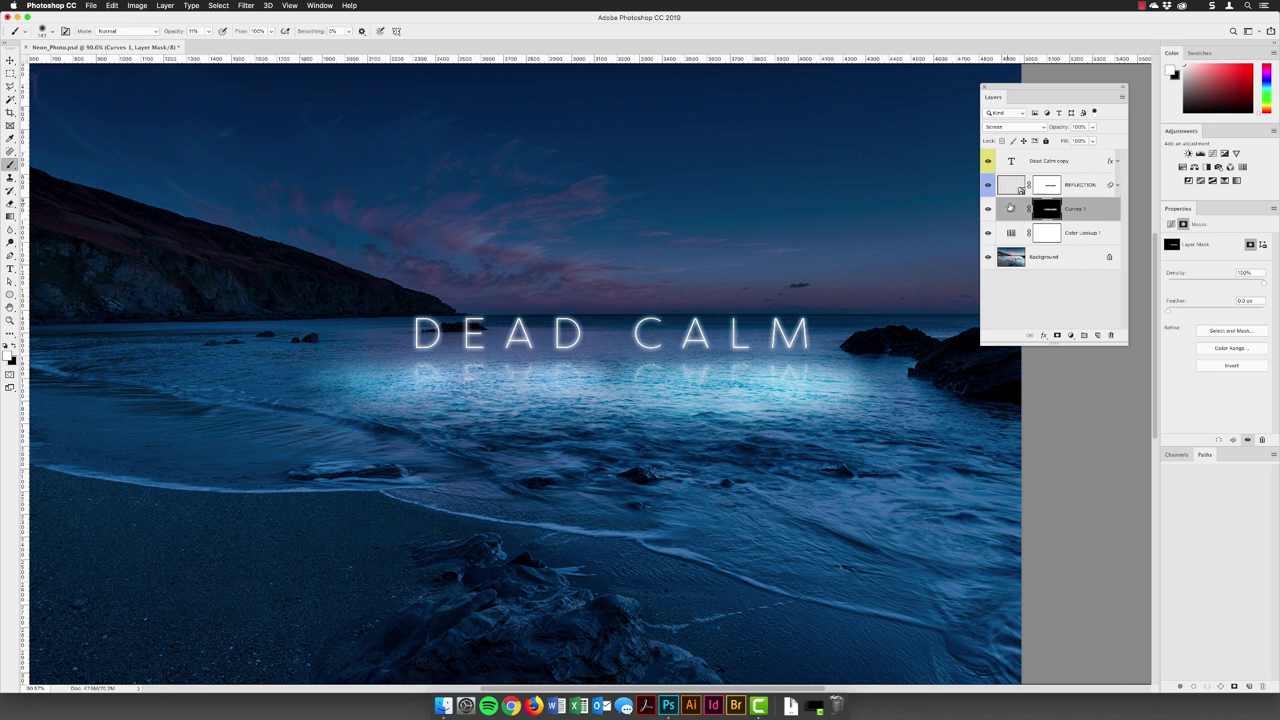
# Add a second Curves adjustment above the first and brighten the water tones with on-image adjustment to an output of about 219
pyautogui.click(1213, 154)
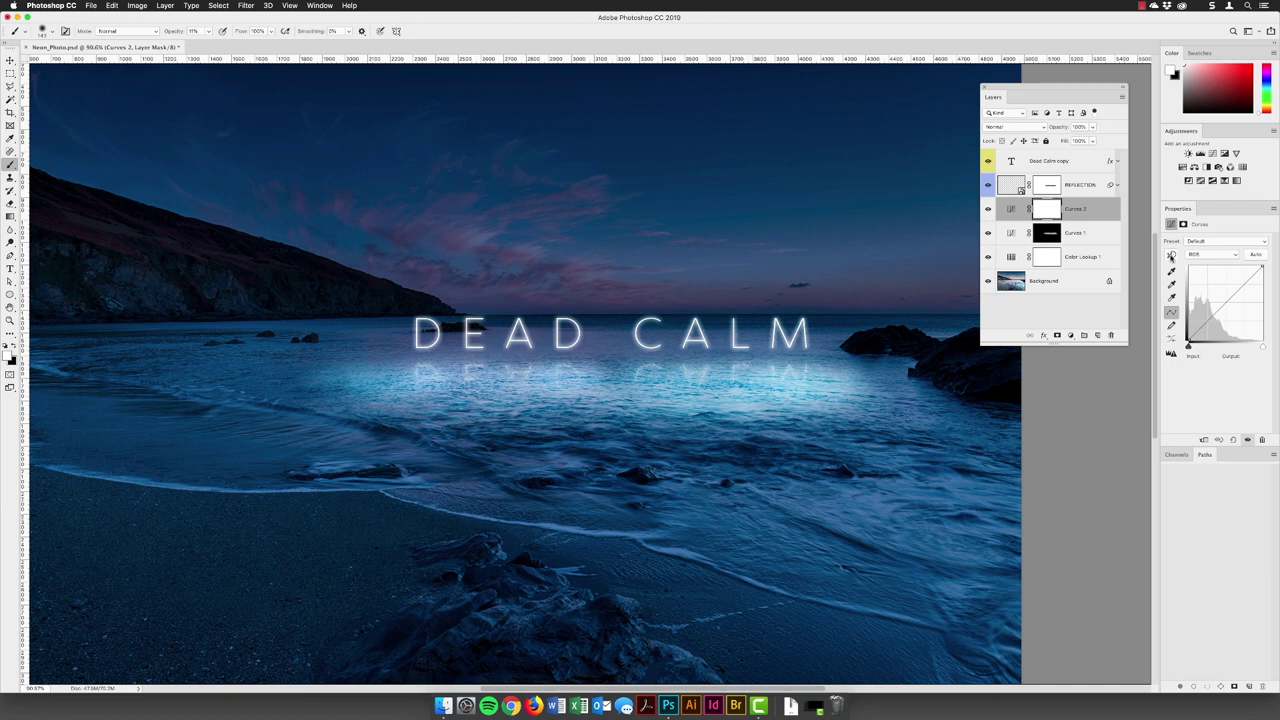
pyautogui.click(1171, 256)
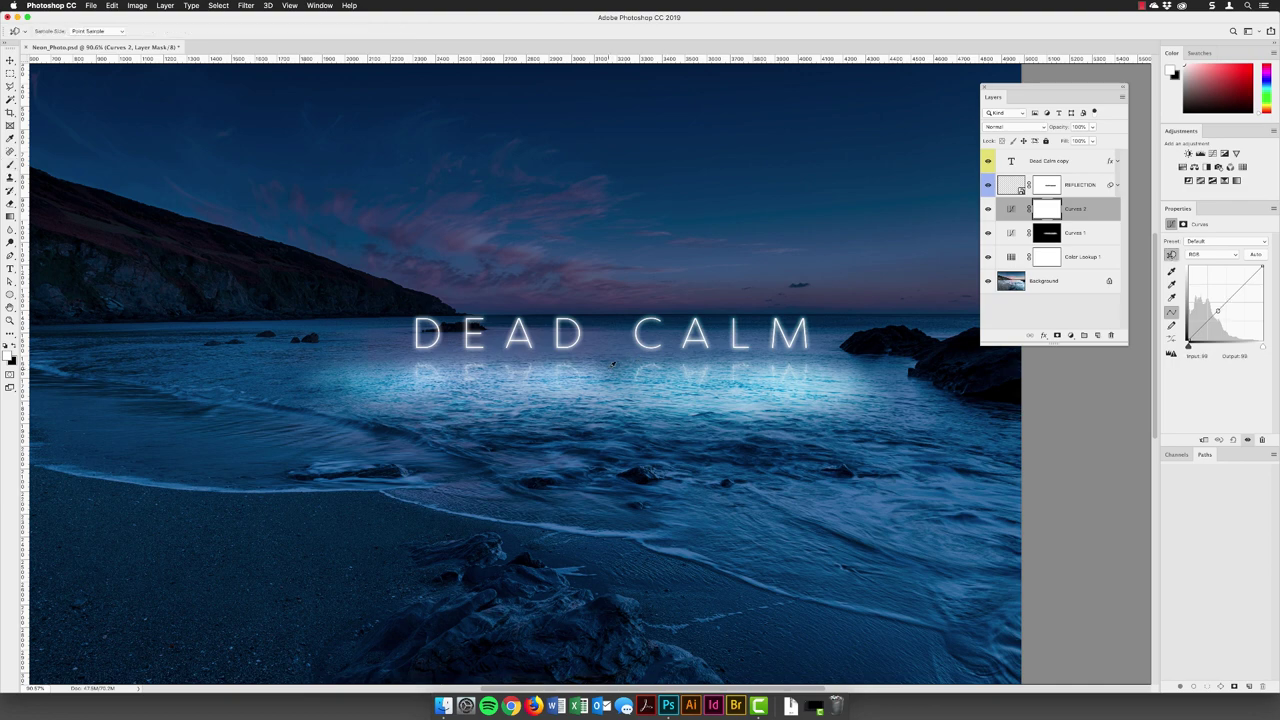
pyautogui.moveTo(613, 364); pyautogui.dragTo(616, 329)
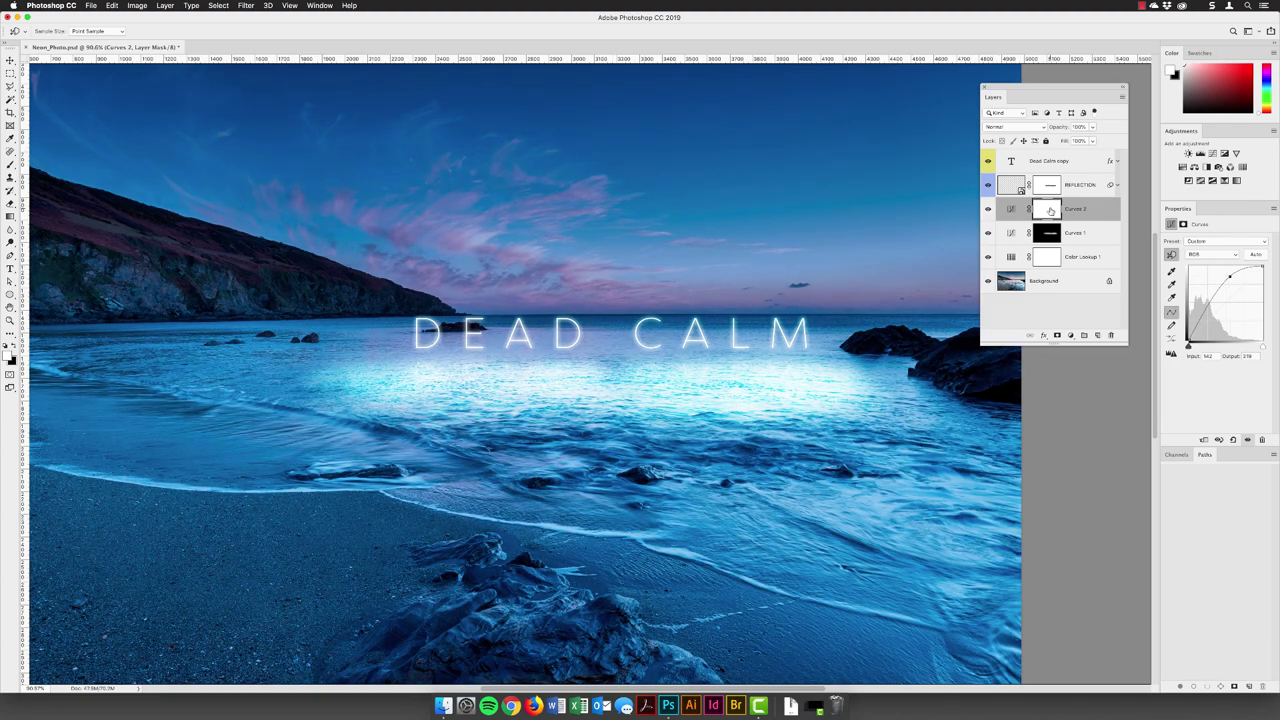
# Invert the second Curves layer's mask to black and return to the Brush tool
pyautogui.click(1047, 210)
pyautogui.press('b')
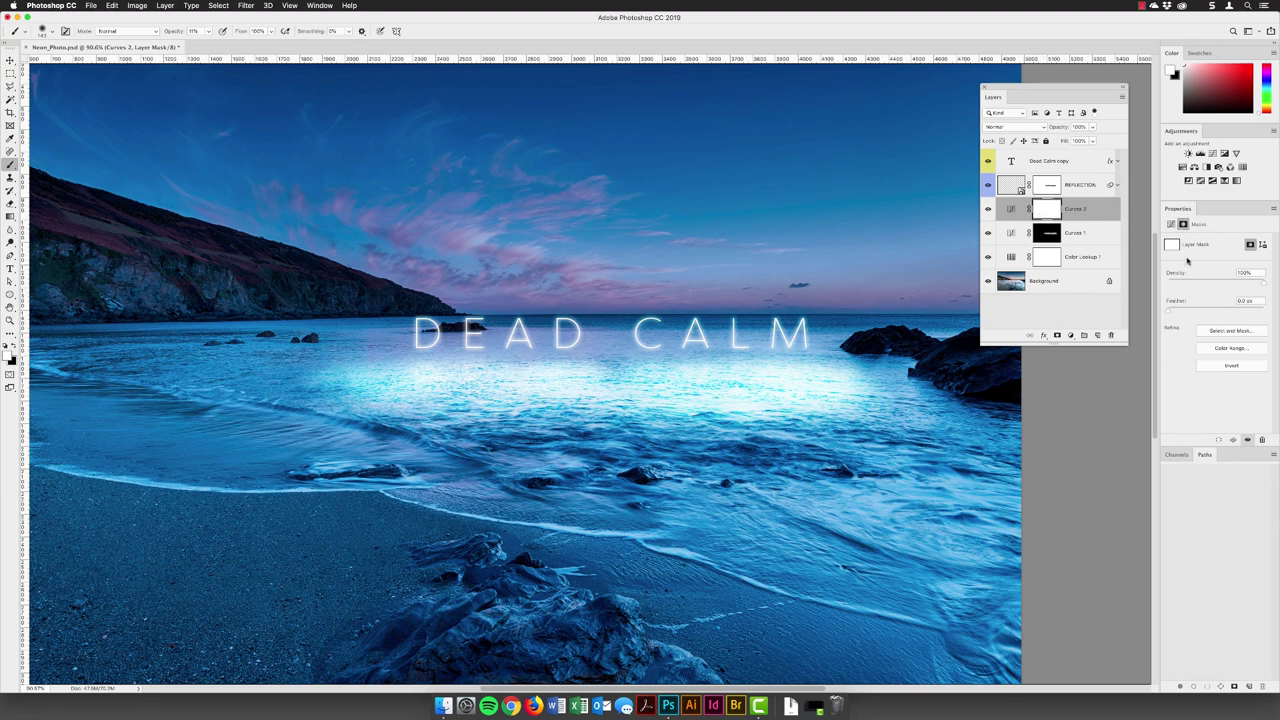
pyautogui.click(1228, 365)
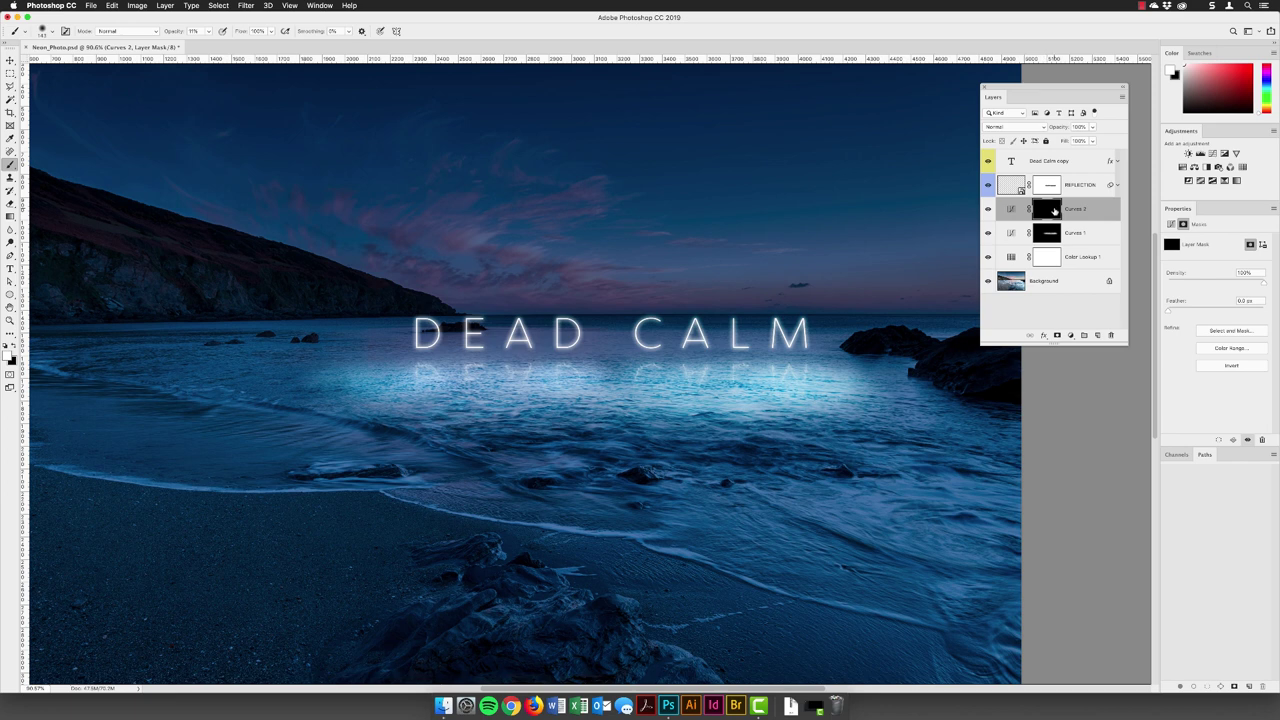
# Rename the lower Curves layer as "large" and the upper Curves layer as "short"
pyautogui.doubleClick(1075, 233)
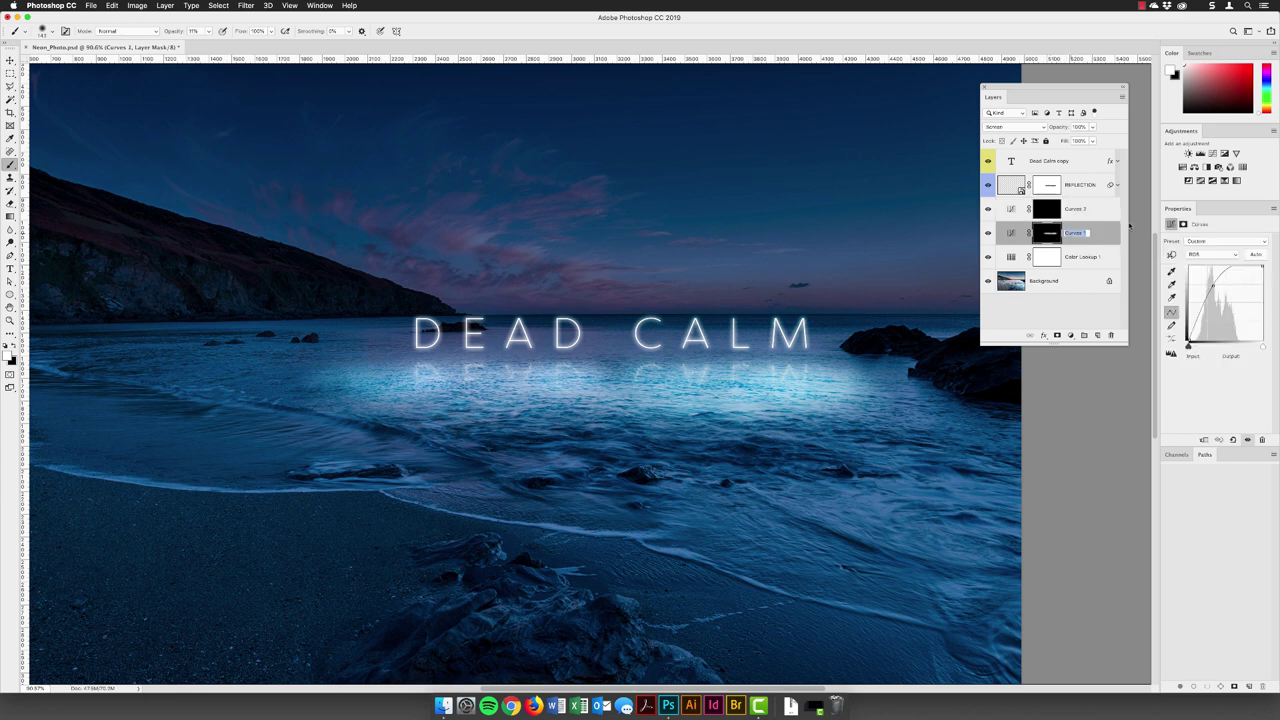
pyautogui.write('large')
pyautogui.press('Return')
pyautogui.doubleClick(1071, 210)
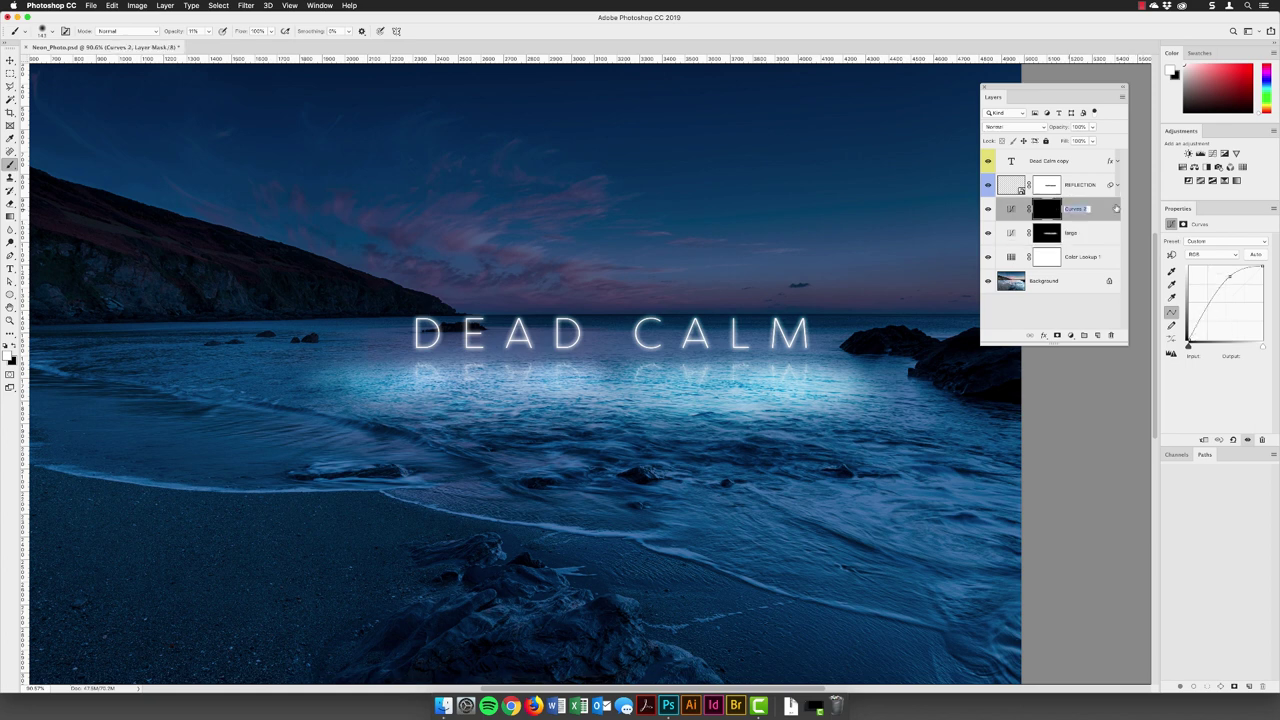
pyautogui.write('short')
pyautogui.press('Return')
# Reduce the soft brush size and paint a small bright glow on the short layer's mask, on the water beneath the first D
pyautogui.scroll(5, 429, 371)
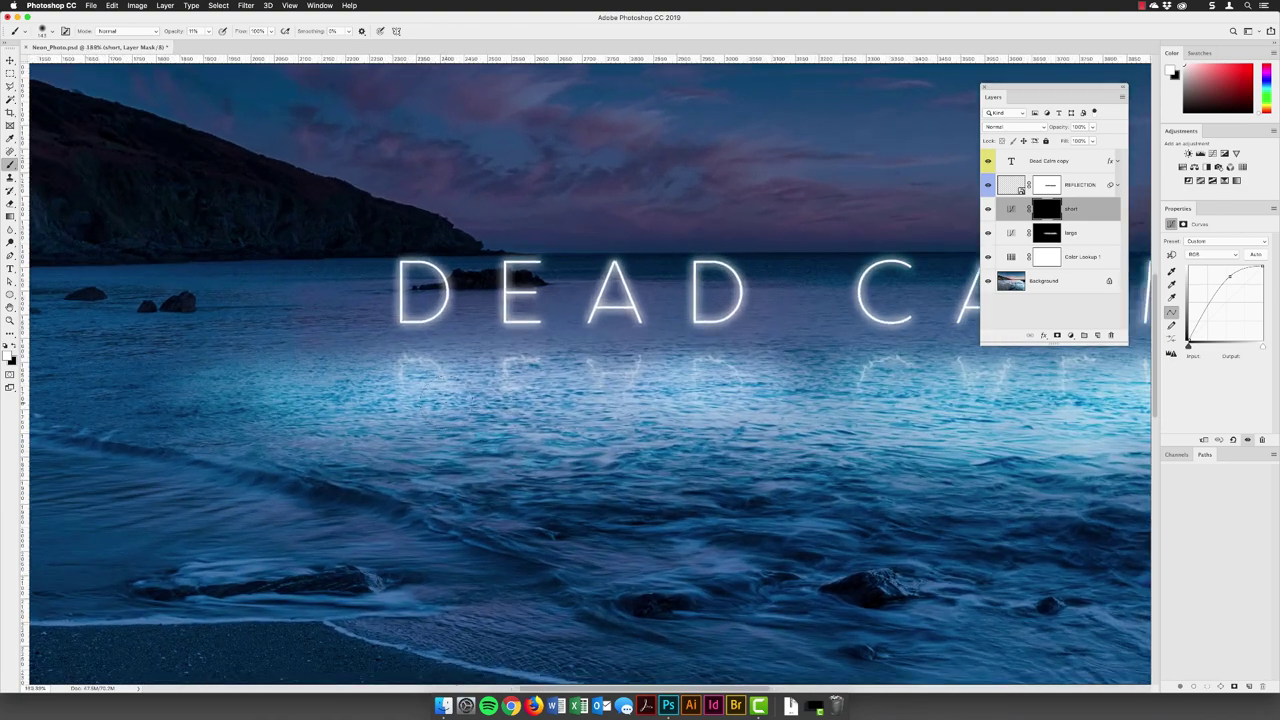
pyautogui.moveTo(457, 328); pyautogui.dragTo(368, 346)
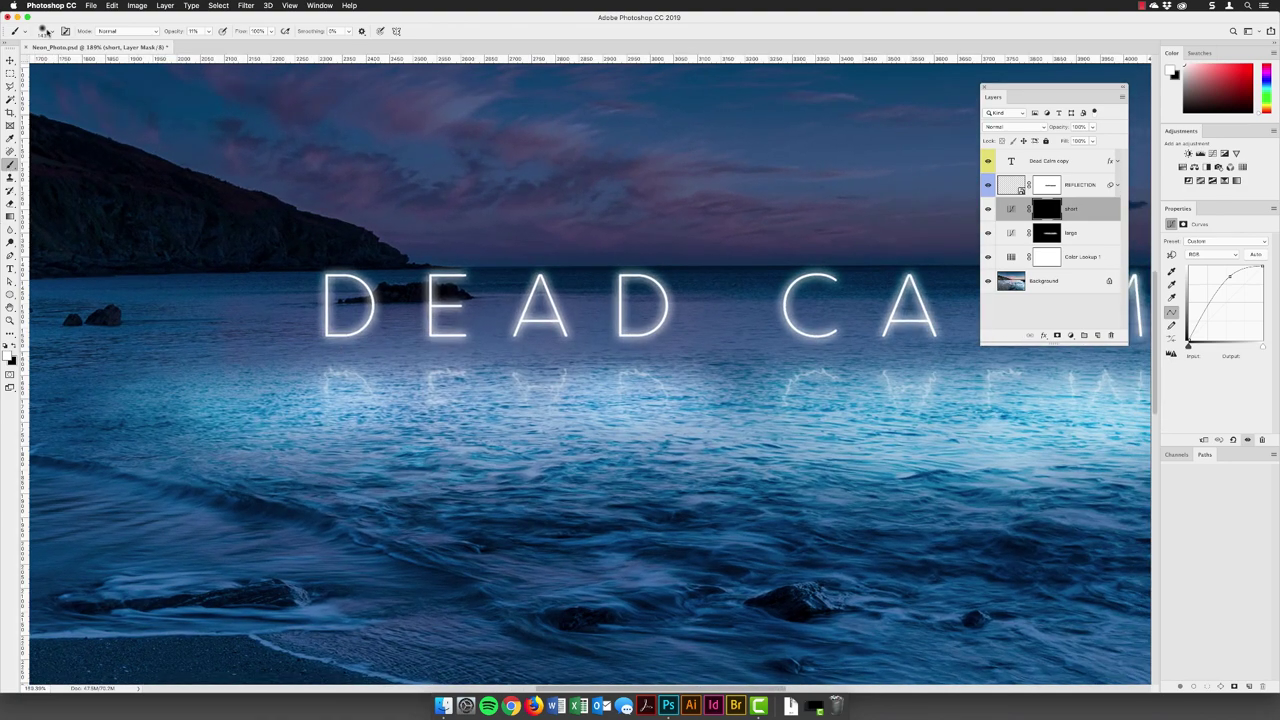
pyautogui.click(52, 33)
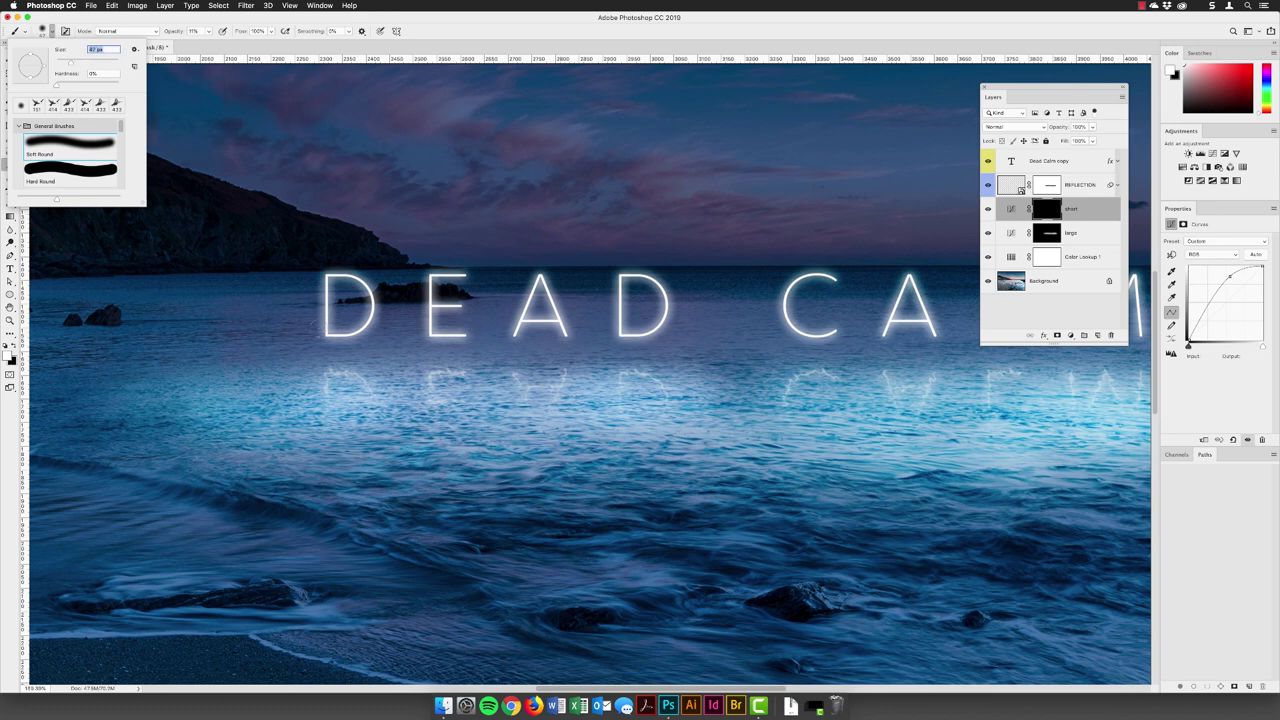
pyautogui.moveTo(77, 62); pyautogui.dragTo(65, 62)
pyautogui.moveTo(67, 63); pyautogui.dragTo(136, 65)
pyautogui.press('Return')
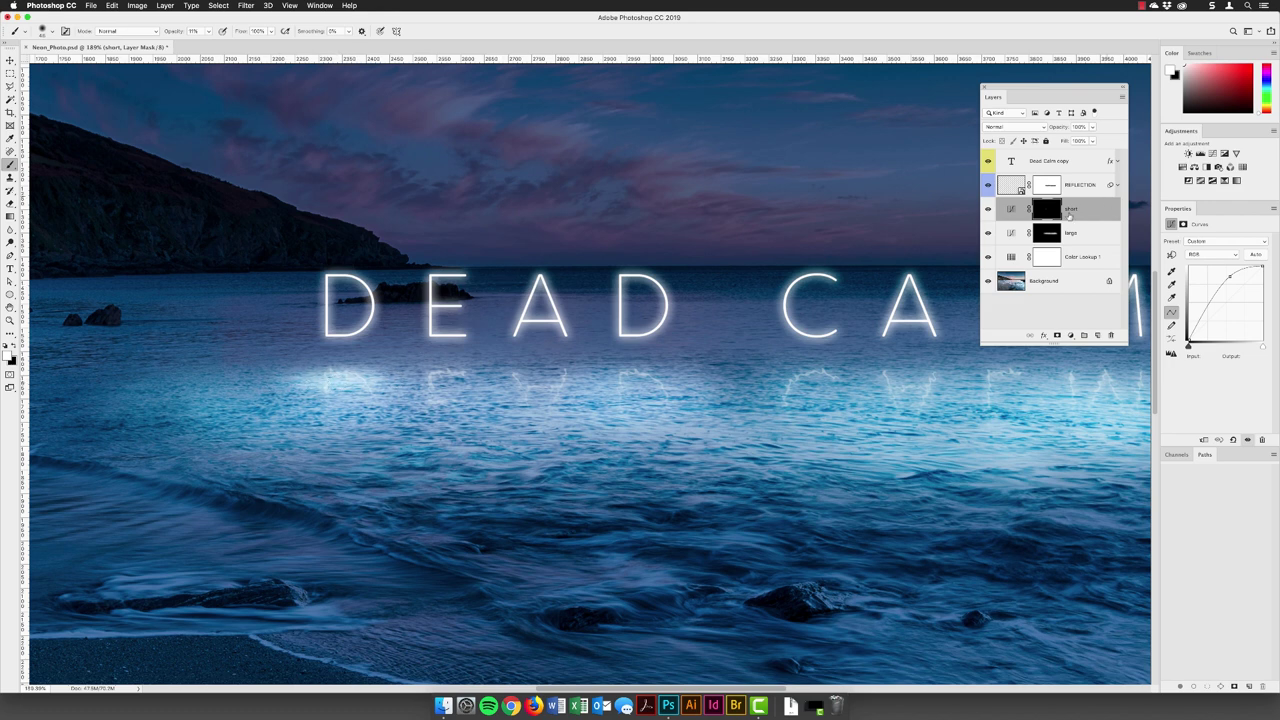
# Set the short Curves layer's blend mode to Lighten and paint small glows in its mask beneath the remaining title letters
pyautogui.click(1018, 127)
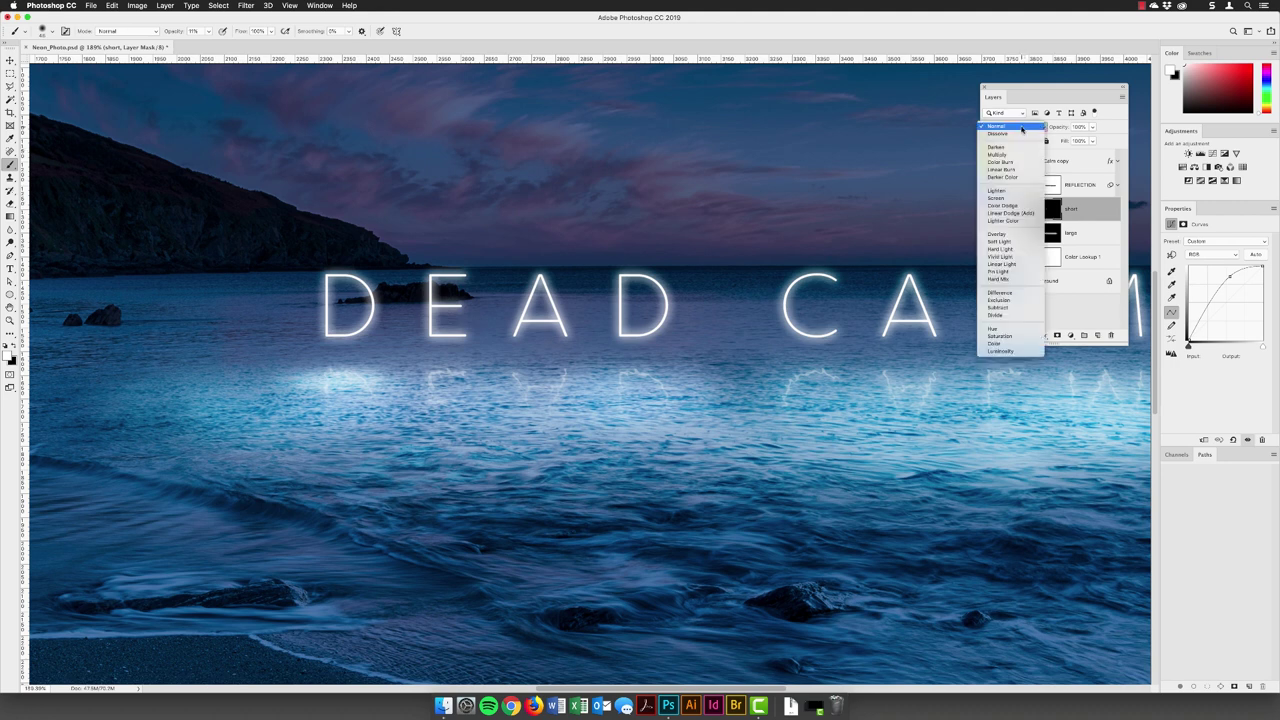
pyautogui.click(1013, 192)
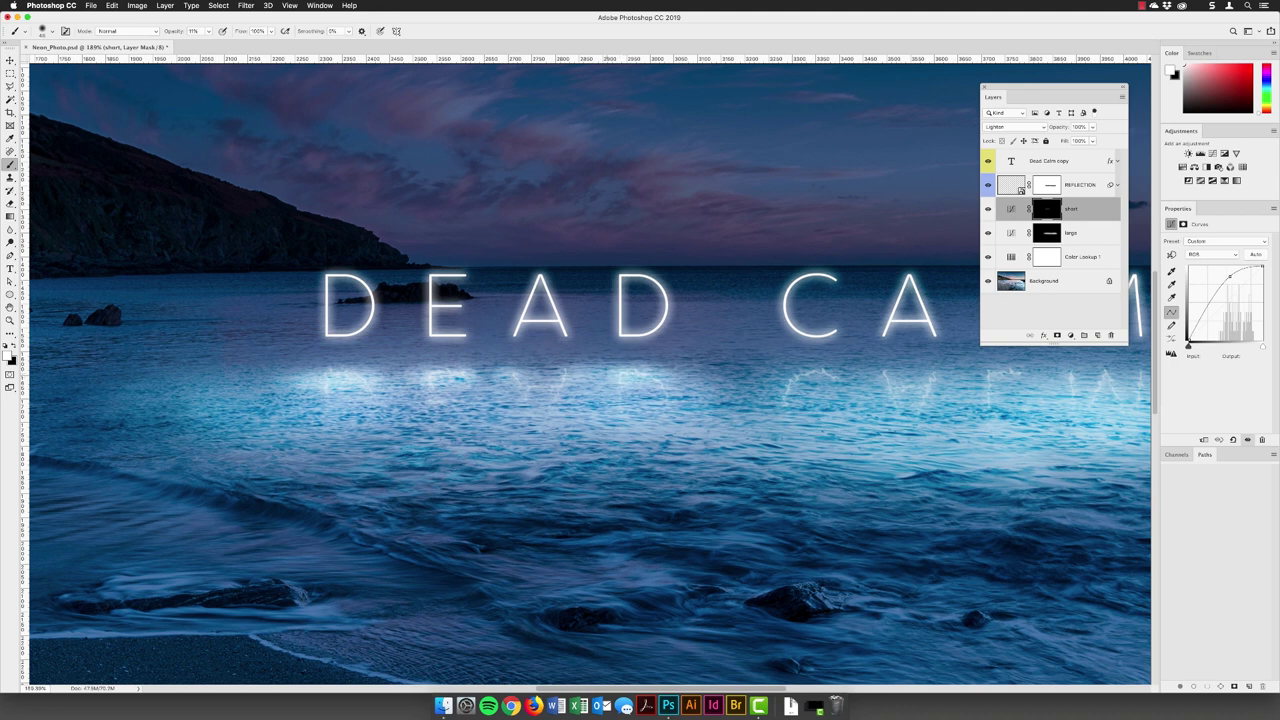
pyautogui.hscroll(5, 744, 374)
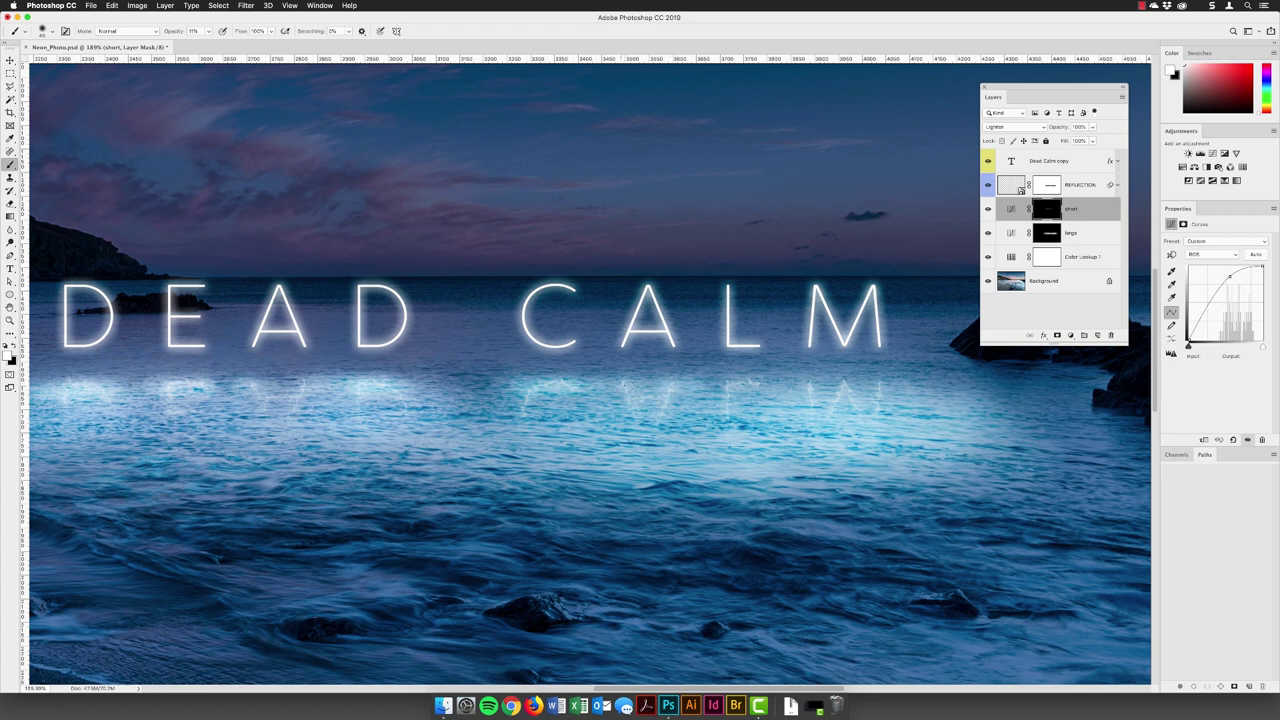
pyautogui.hscroll(5, 653, 391)
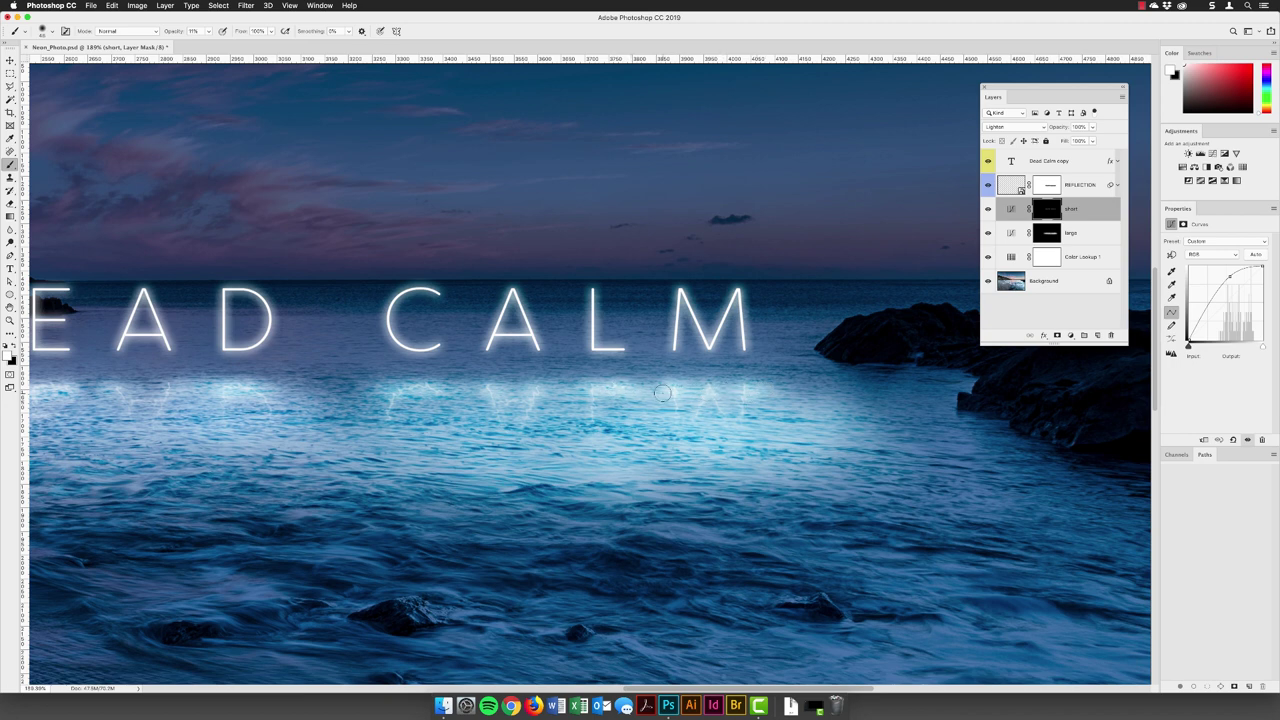
pyautogui.scroll(-3, 540, 401)
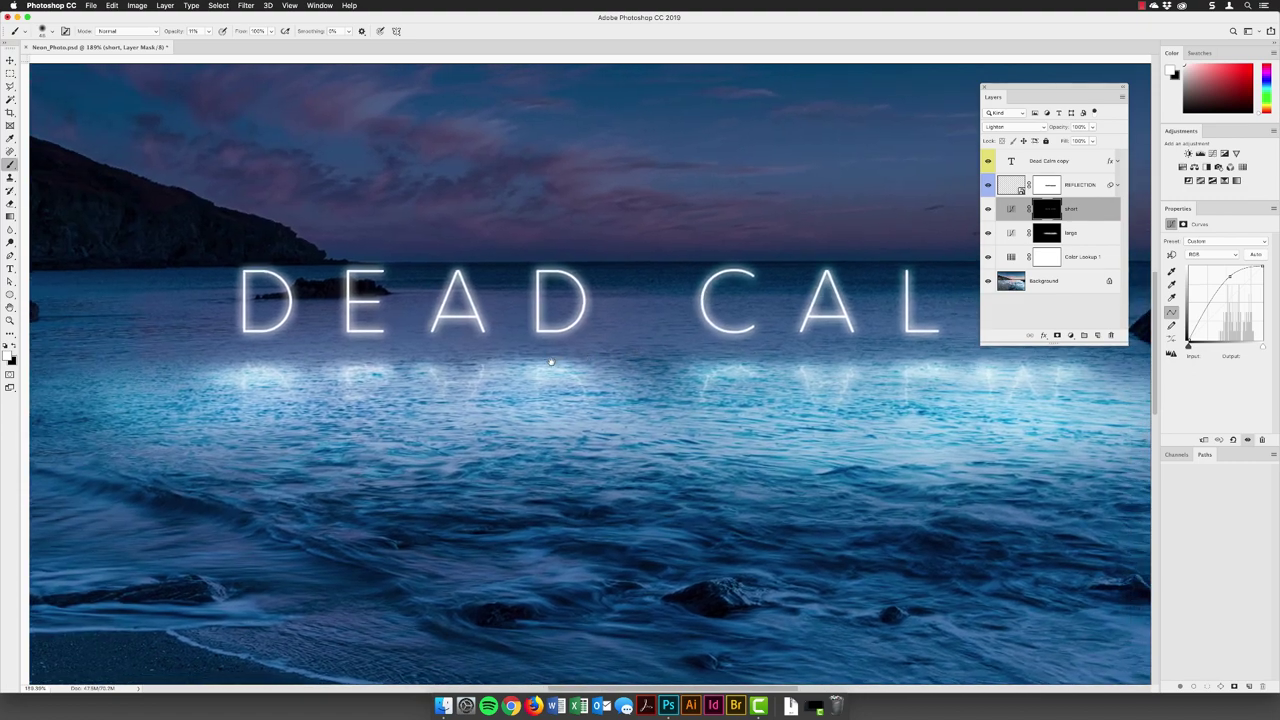
pyautogui.scroll(-4, 625, 405)
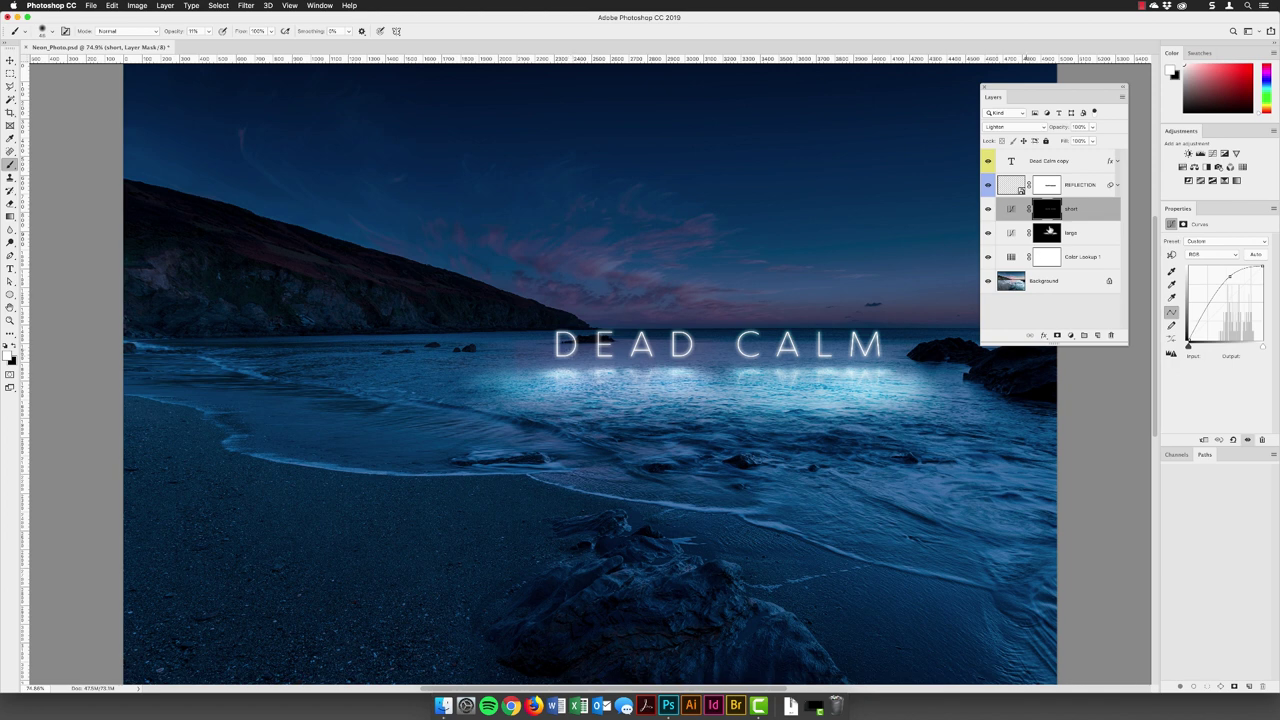
# Compare the water with the REFLECTION layer hidden and shown, and lower the large Curves layer's opacity to about 75%
pyautogui.click(988, 187)
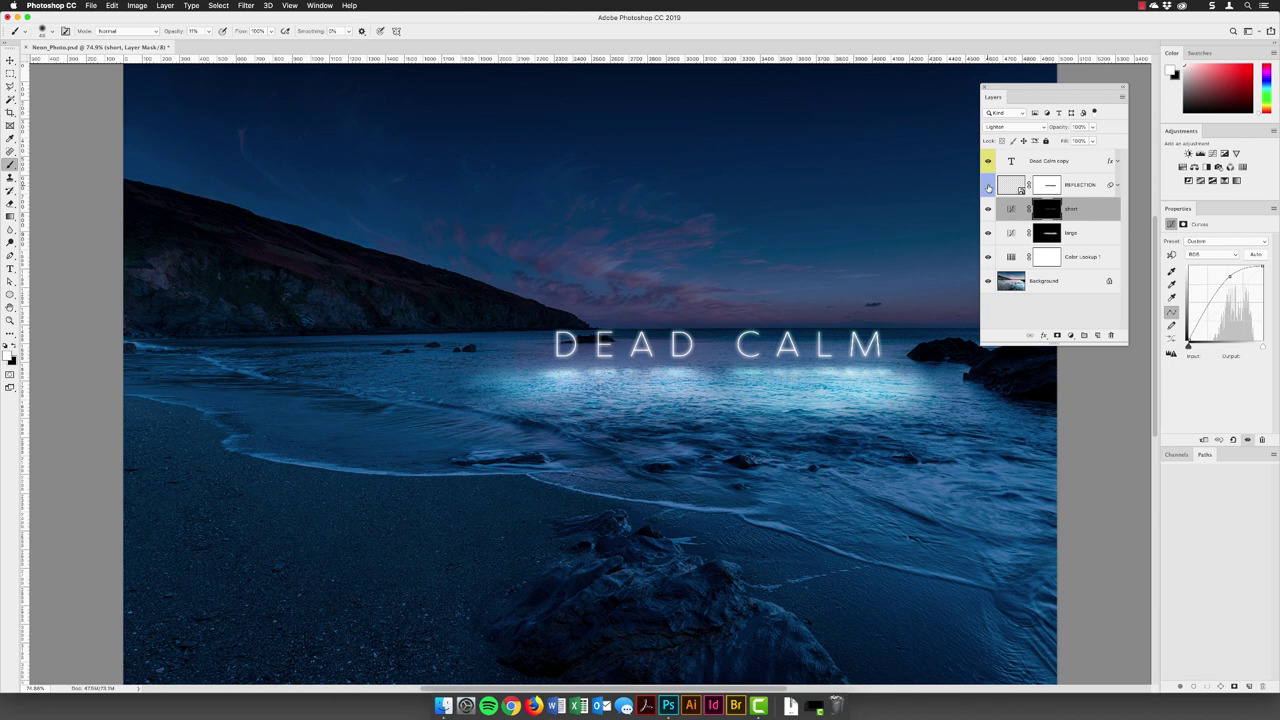
pyautogui.click(988, 187)
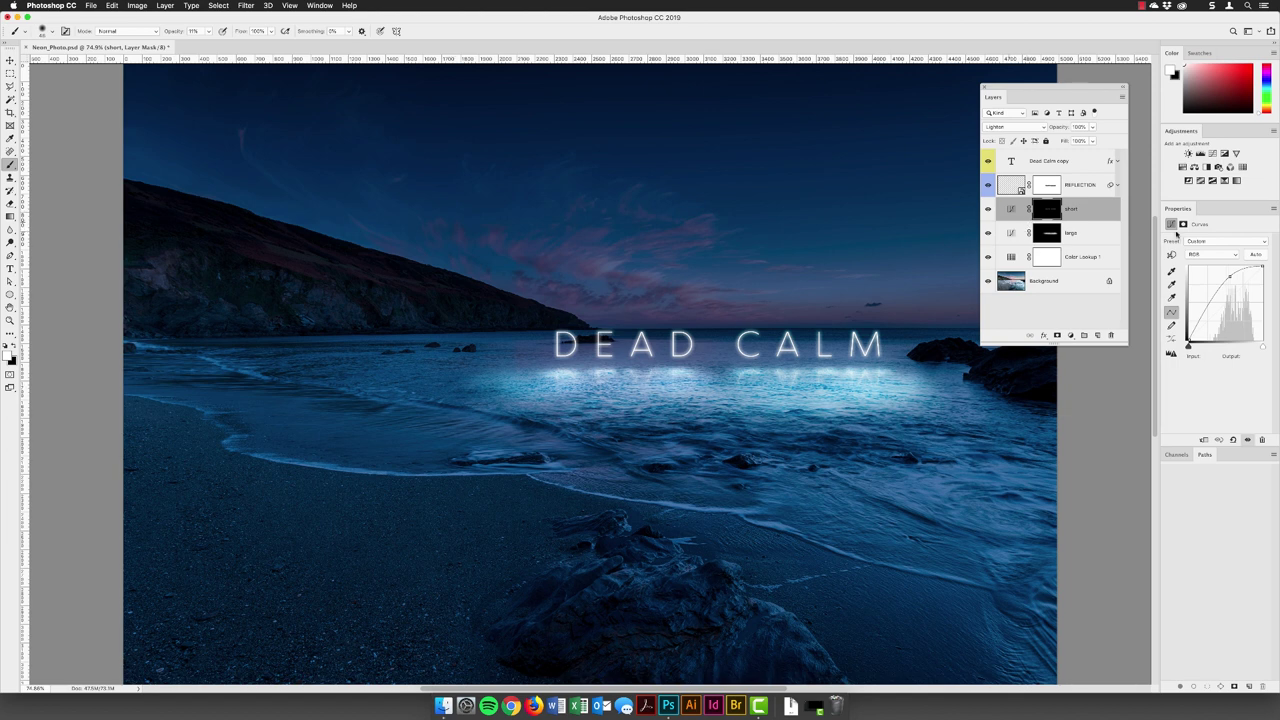
pyautogui.click(1086, 235)
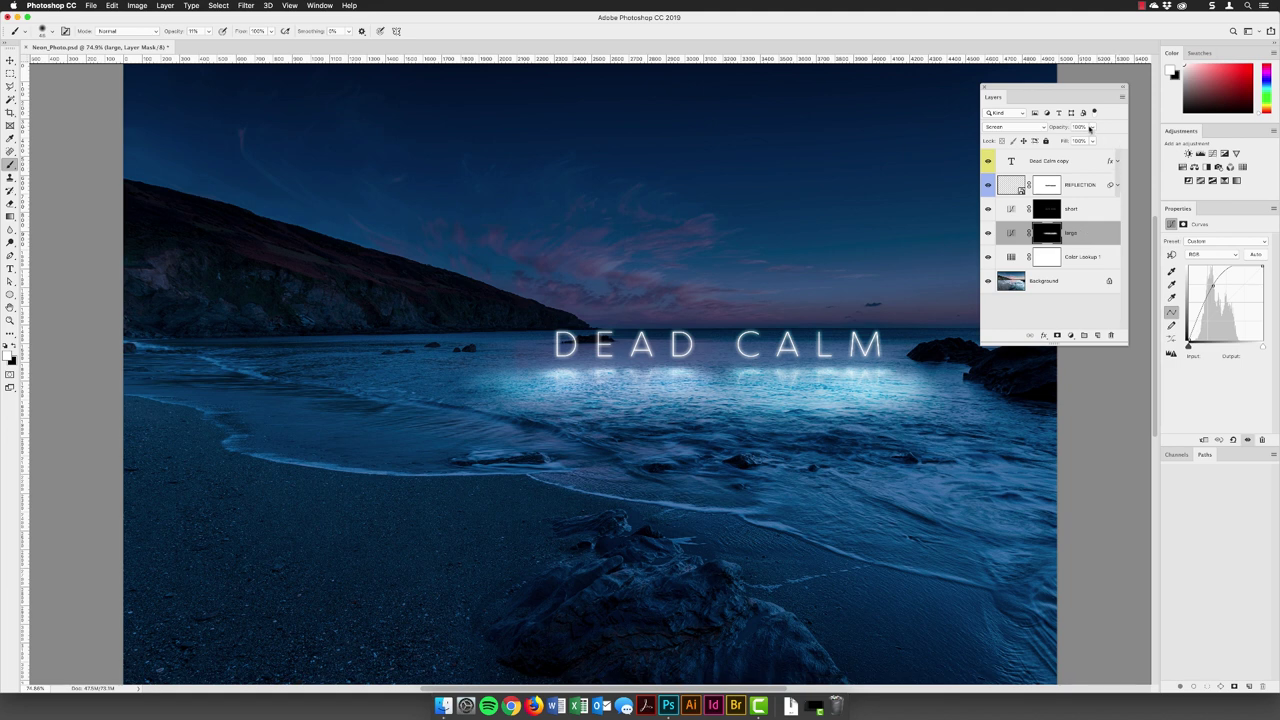
pyautogui.moveTo(1090, 128)
pyautogui.mouseDown()
pyautogui.moveTo(1092, 142)
pyautogui.moveTo(1074, 141)
pyautogui.moveTo(1100, 142)
pyautogui.moveTo(1080, 142)
pyautogui.mouseUp()
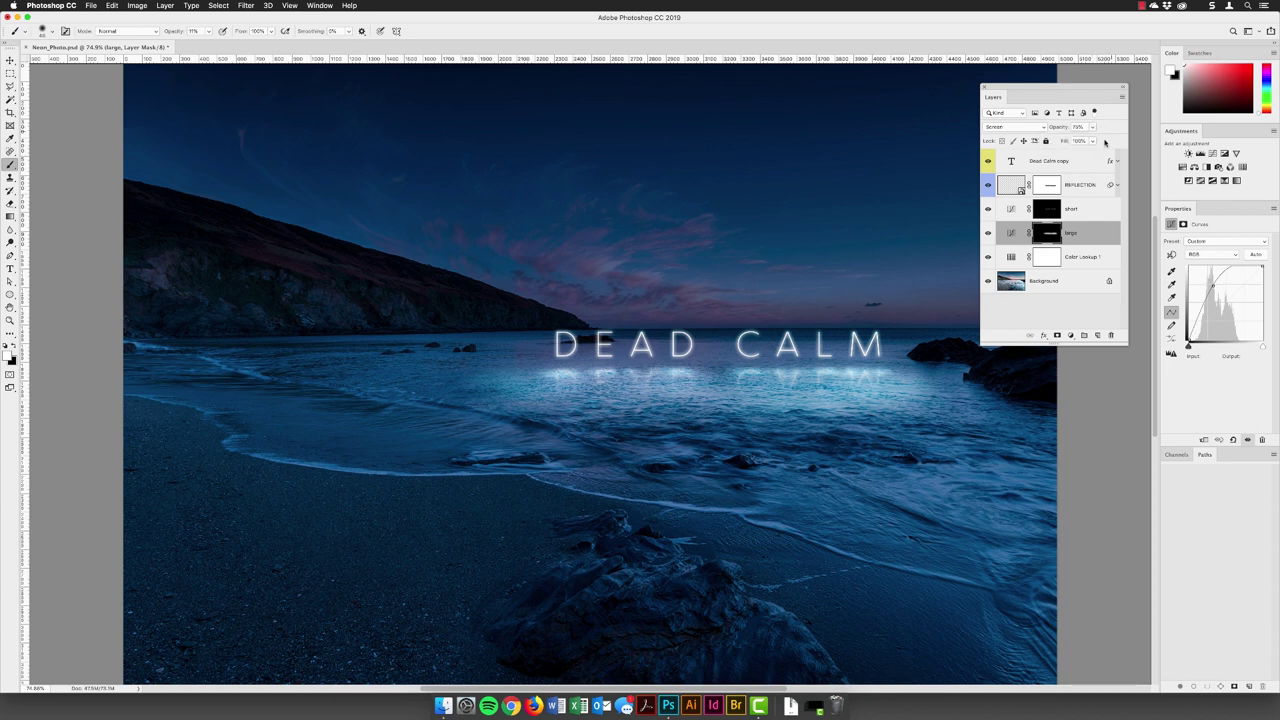